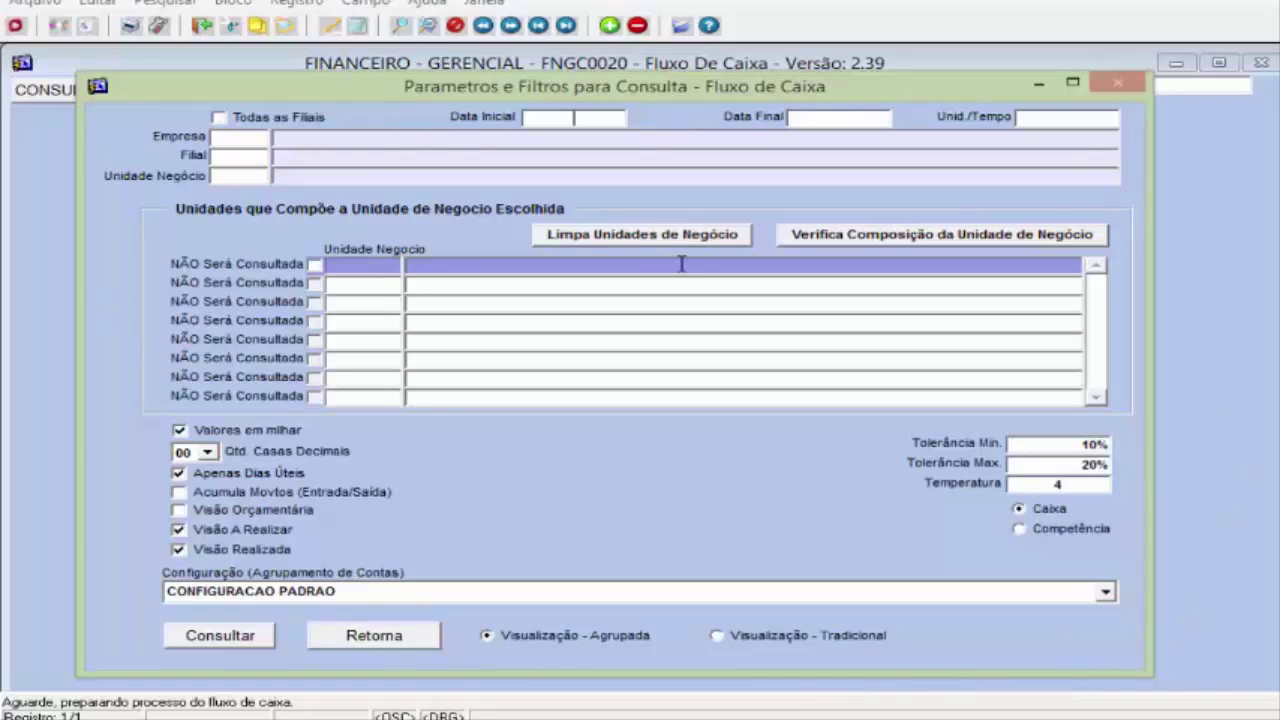
# - Set the cash flow query period to start on 01/06/2012 and end on 31/08/2012
pyautogui.write('01')
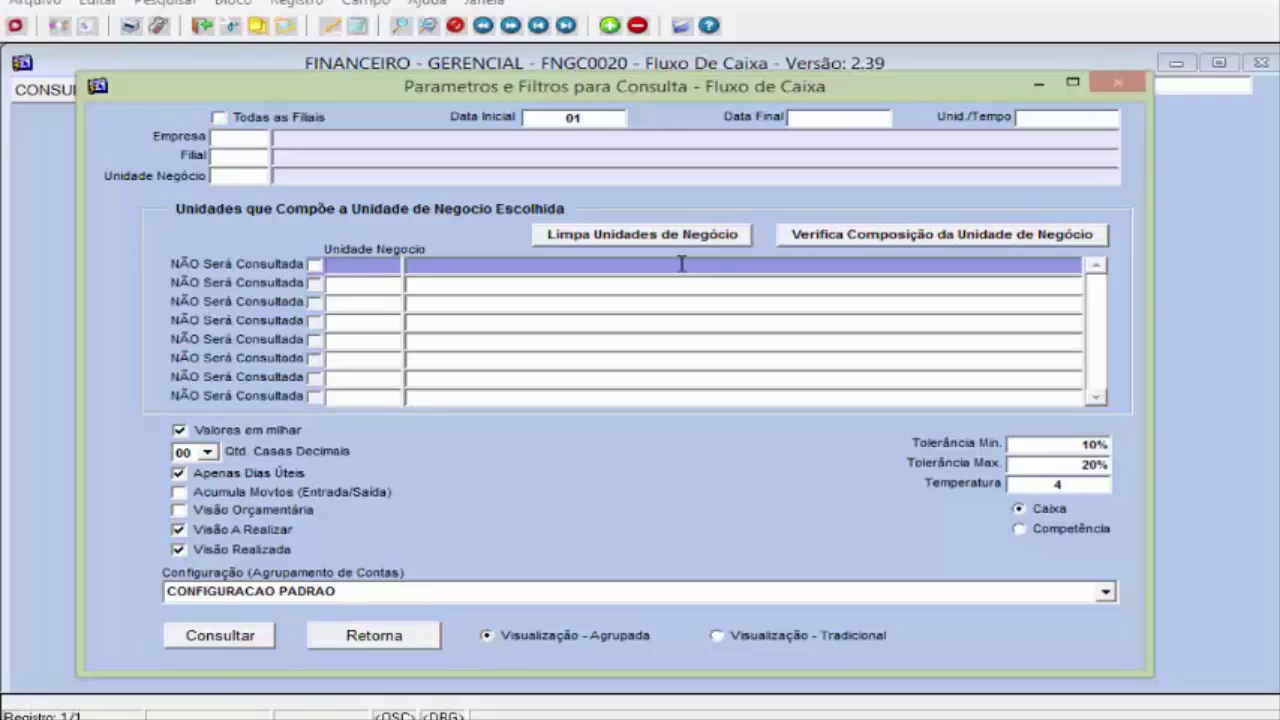
pyautogui.write('05')
pyautogui.press('BackSpace')
pyautogui.write('6/')
pyautogui.write('2')
pyautogui.write('012')
pyautogui.press('Tab')
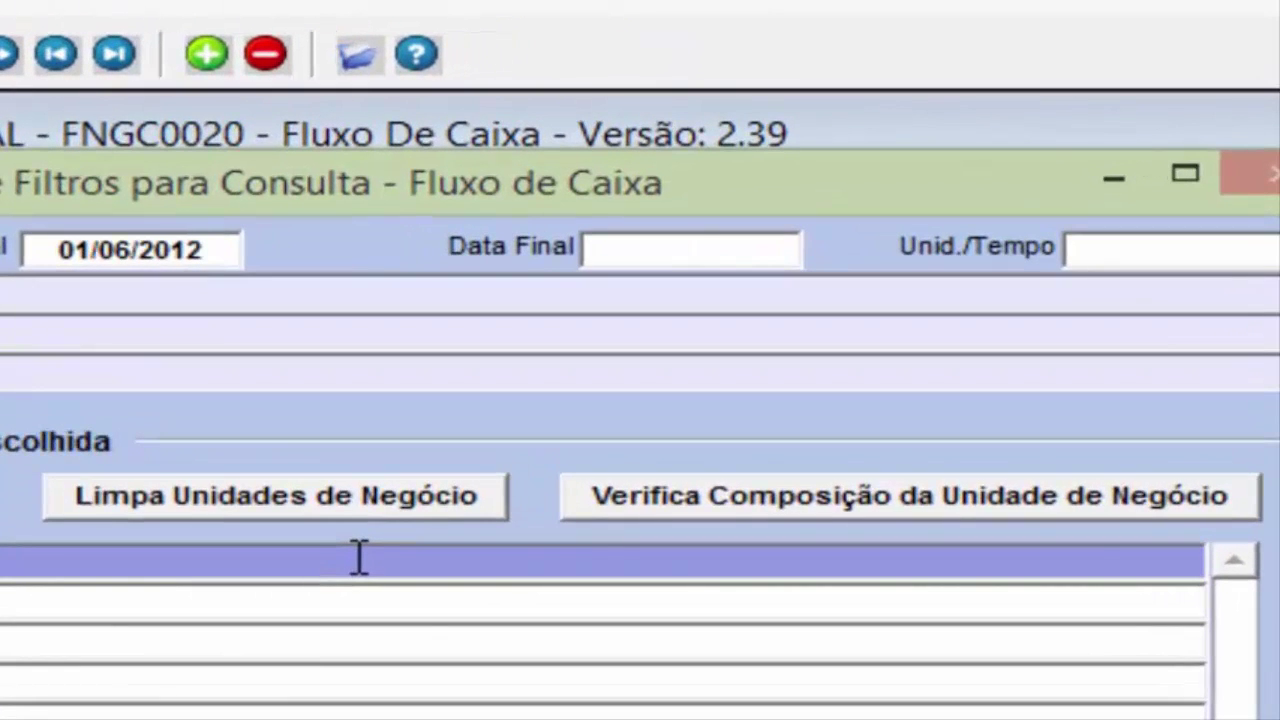
pyautogui.write('310')
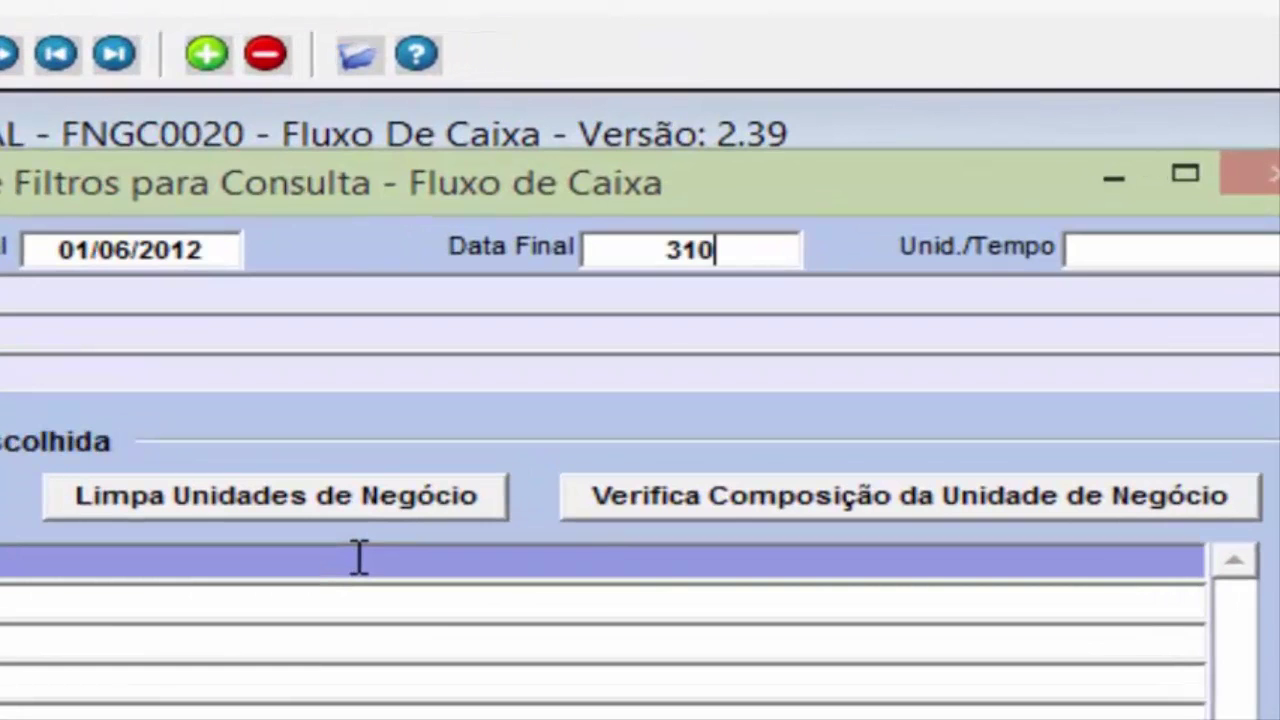
pyautogui.write('82012')
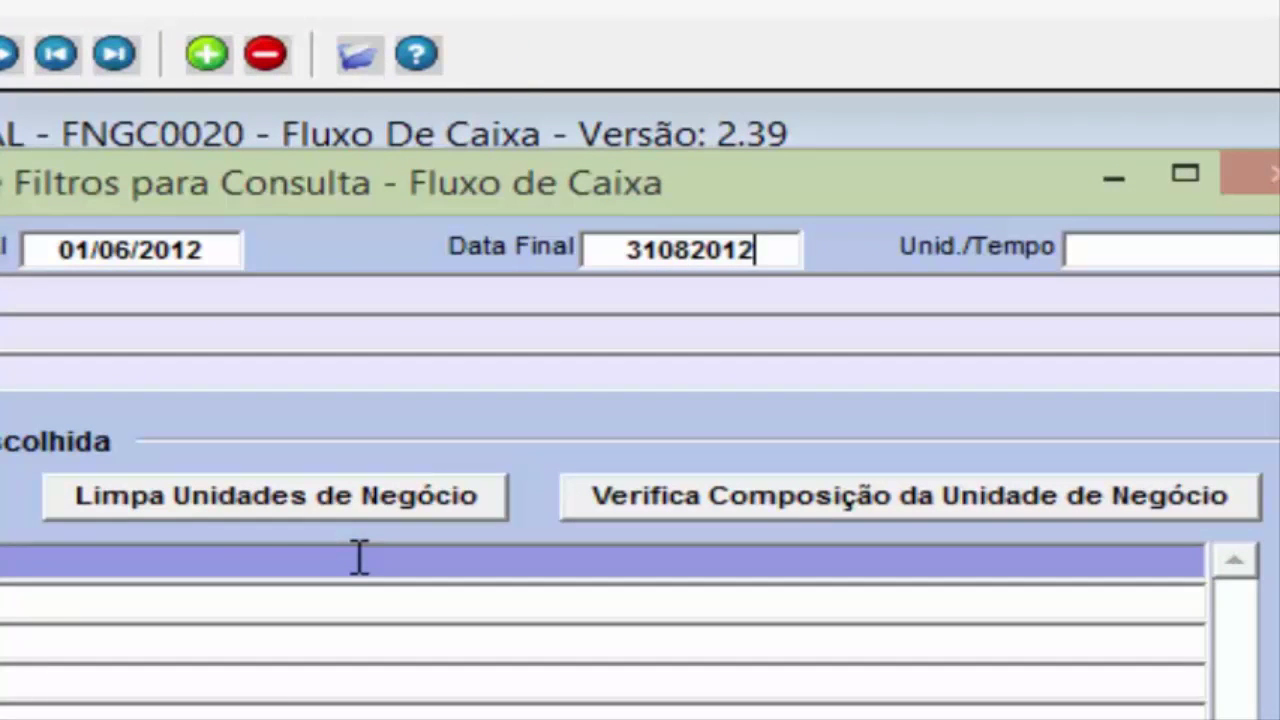
pyautogui.press('Tab')
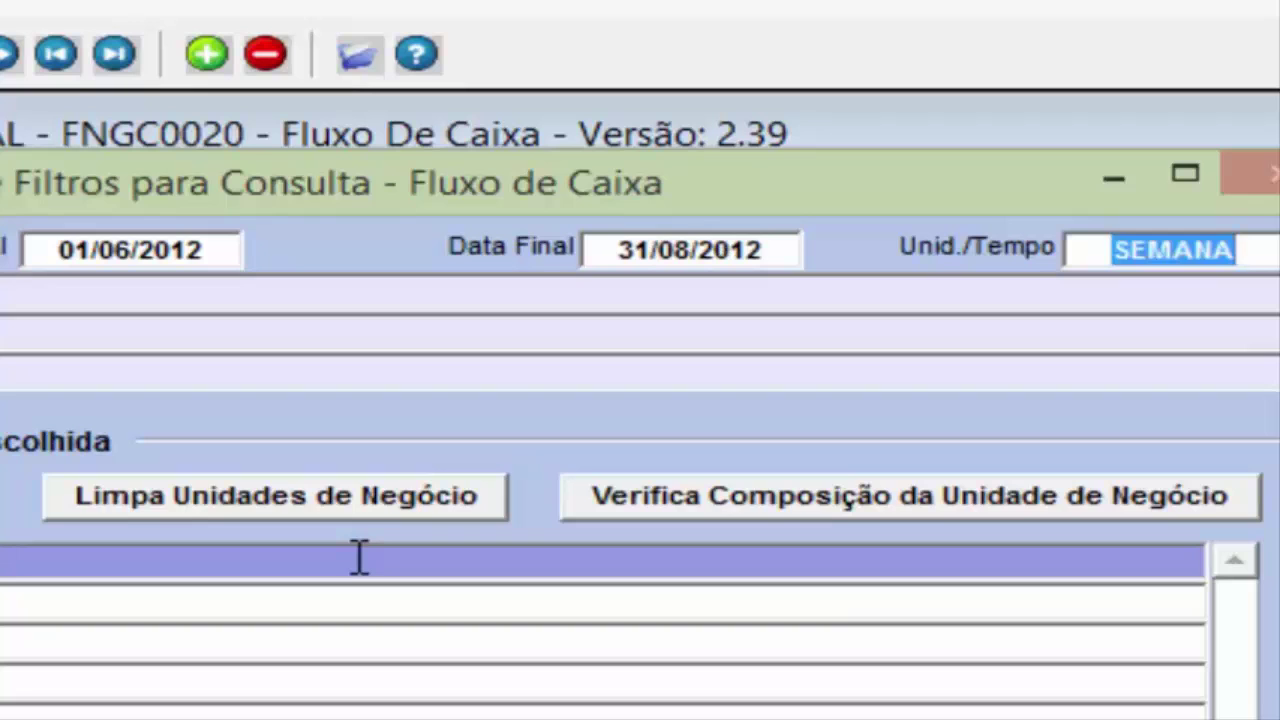
# - Choose MES from the list of time units for the cash flow query
pyautogui.press('F9')
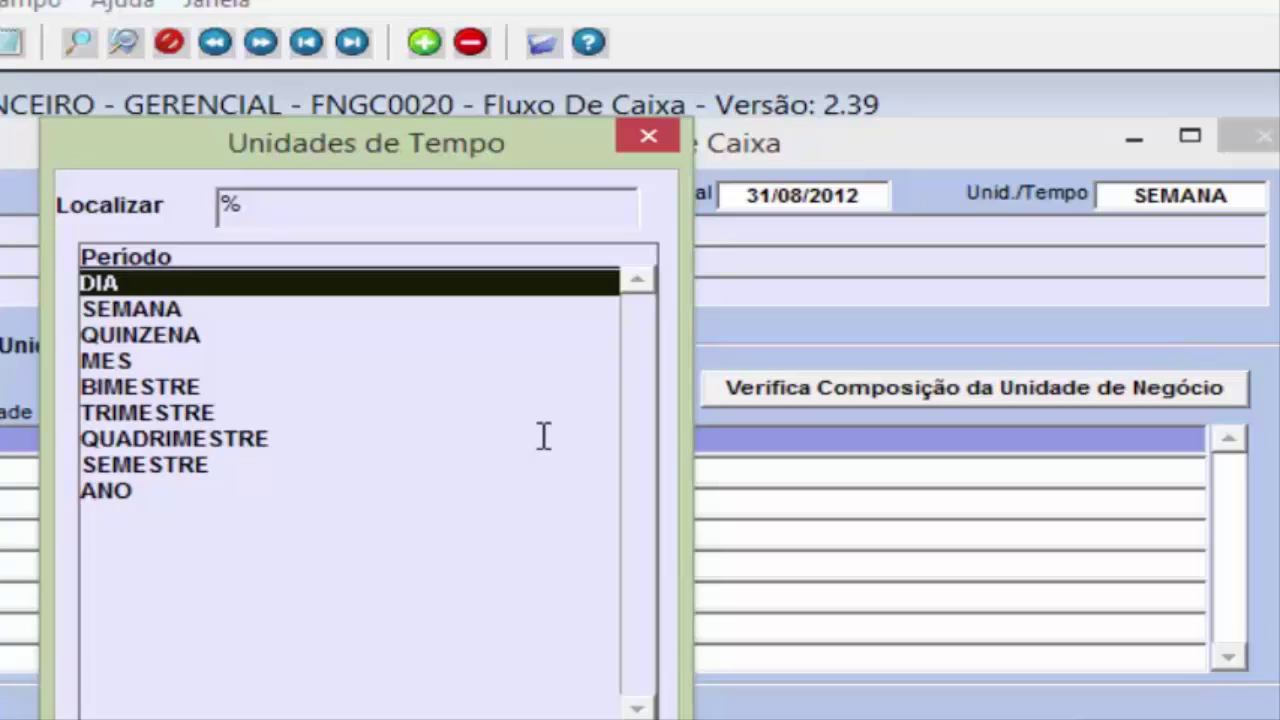
pyautogui.press('Down')
pyautogui.press('Down')
pyautogui.press('Down')
pyautogui.press('Down')
pyautogui.press('Down')
pyautogui.press('Down')
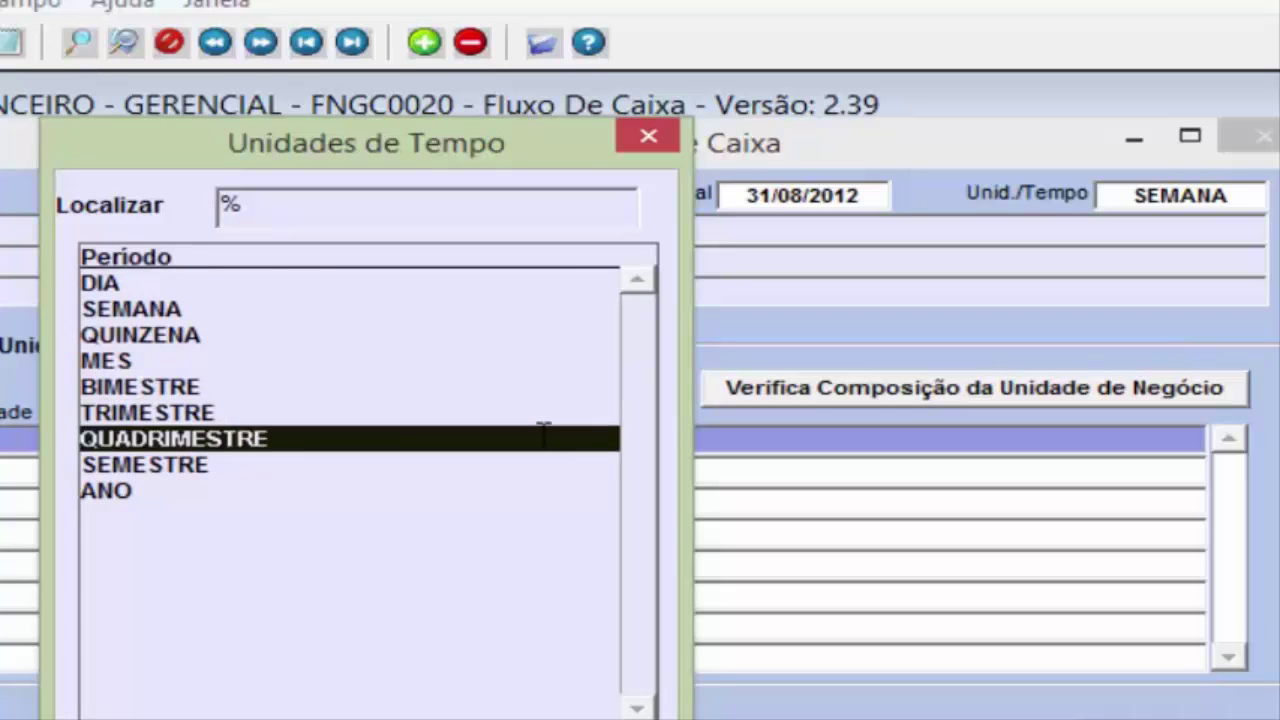
pyautogui.press('Down')
pyautogui.press('Down')
pyautogui.press('Up')
pyautogui.press('Up')
pyautogui.press('Up')
pyautogui.press('Up')
pyautogui.press('Up')
pyautogui.press('Return')
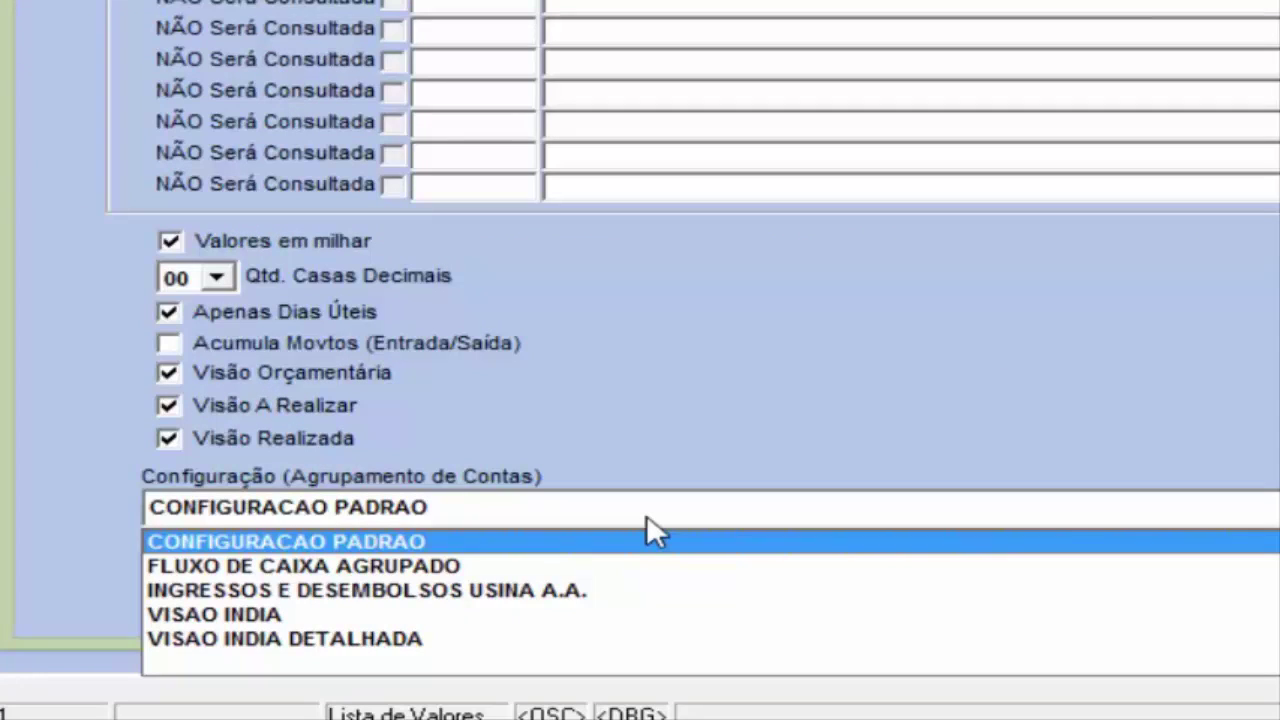
# - Select the FLUXO DE CAIXA AGRUPADO account grouping and run the cash flow query
pyautogui.click(628, 567)
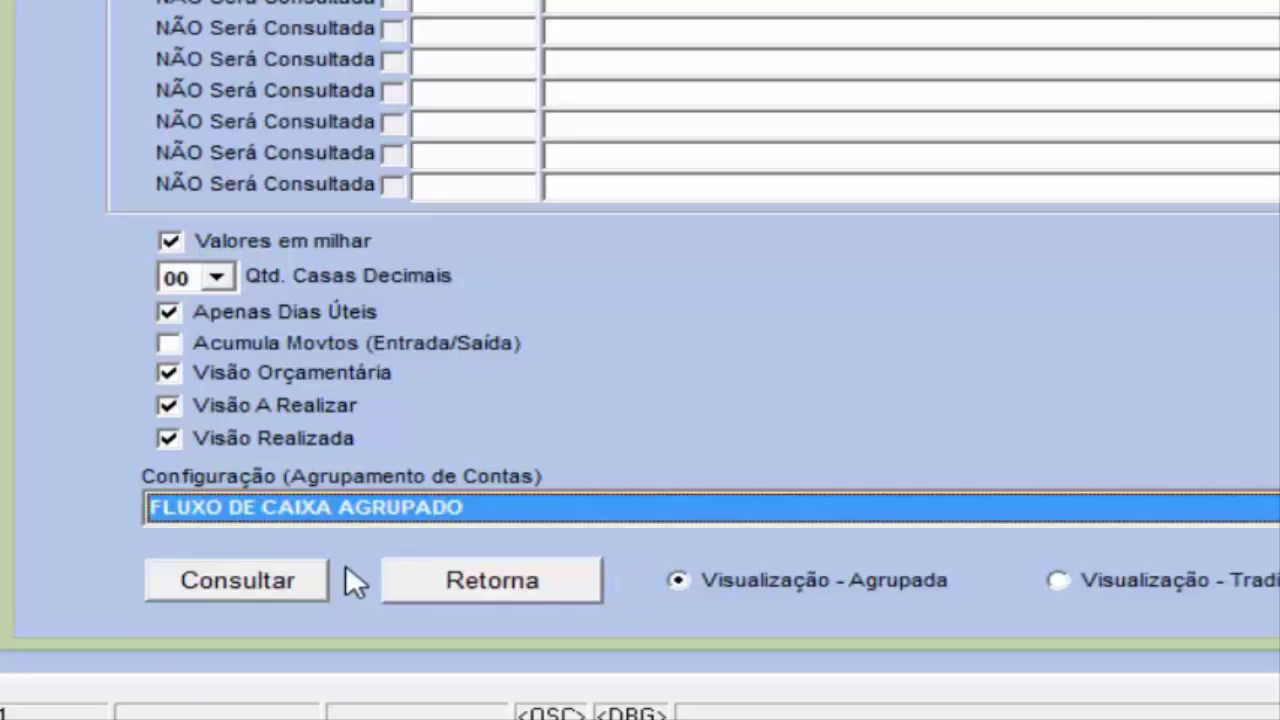
pyautogui.click(280, 590)
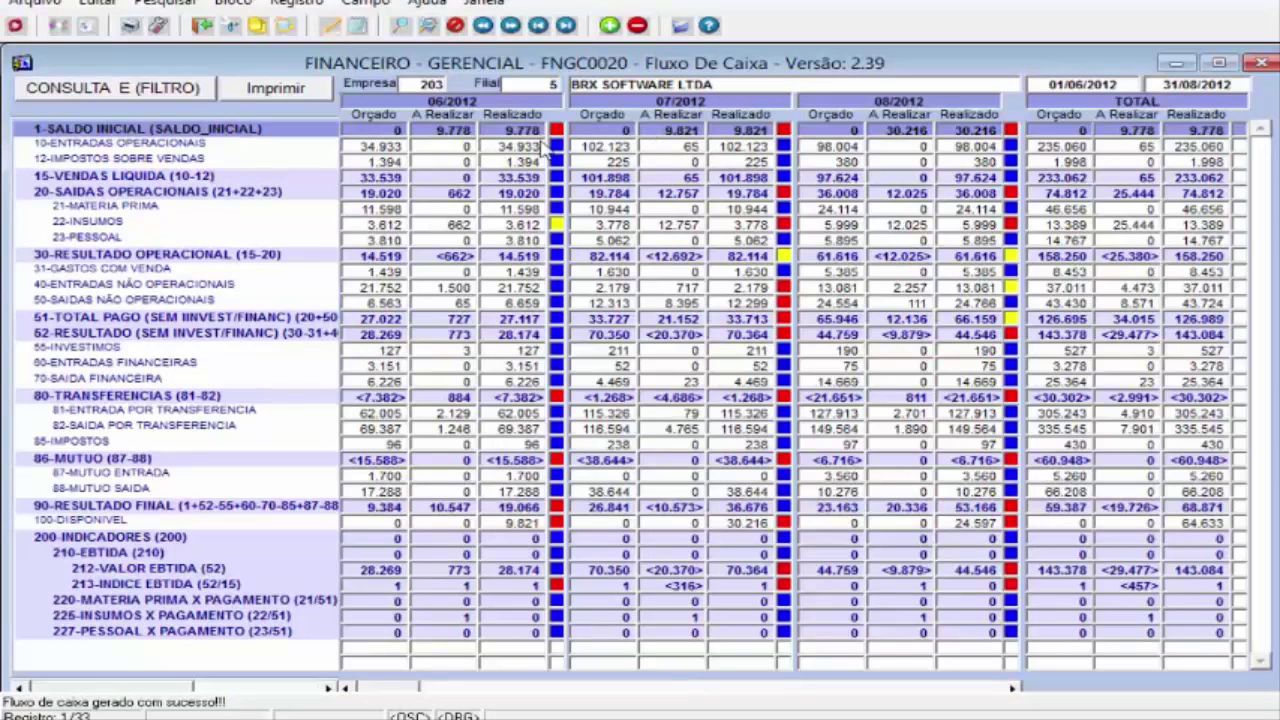
# - Examine the 07/2012 and 08/2012 columns and the period total in the cash flow report
pyautogui.click(455, 100)
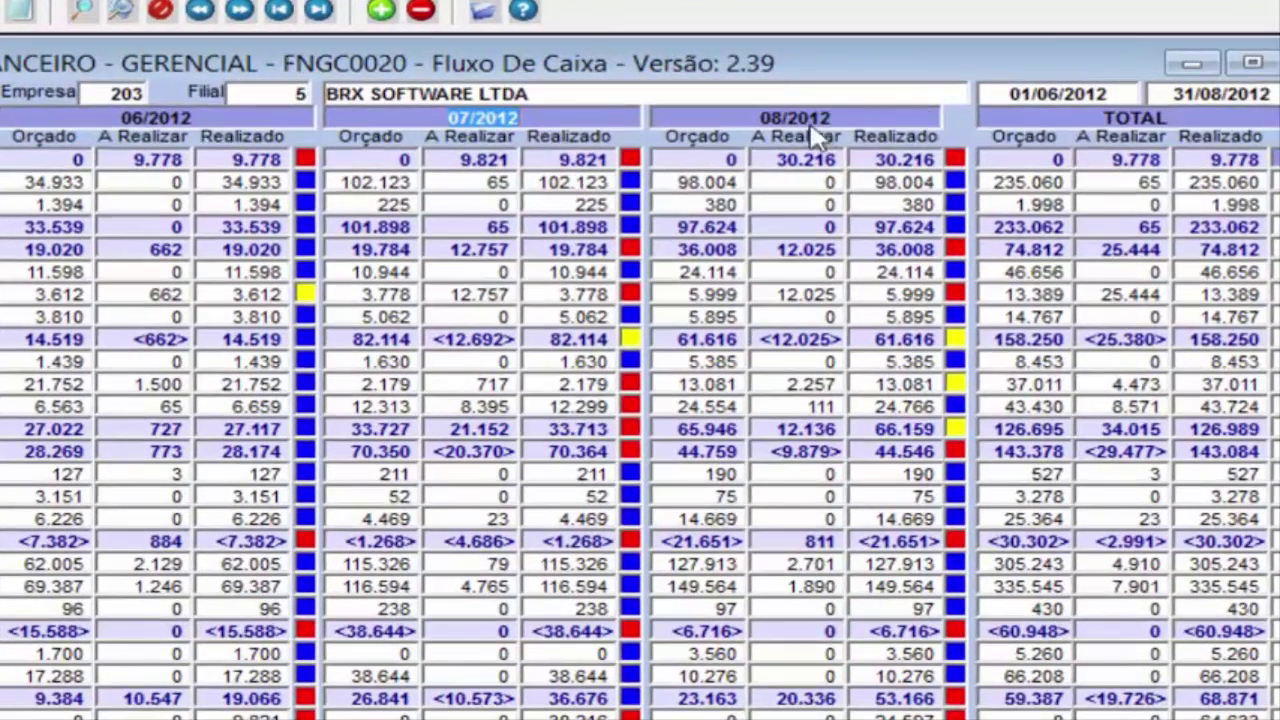
pyautogui.click(895, 100)
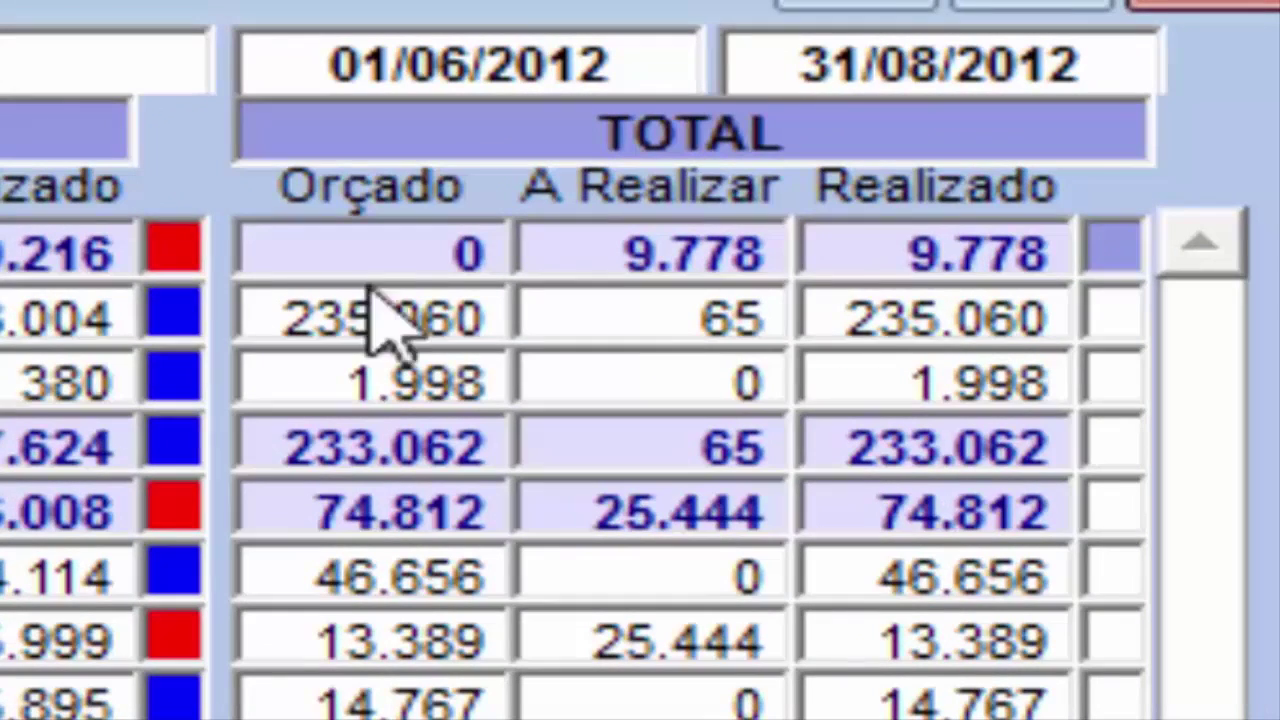
pyautogui.click(980, 323)
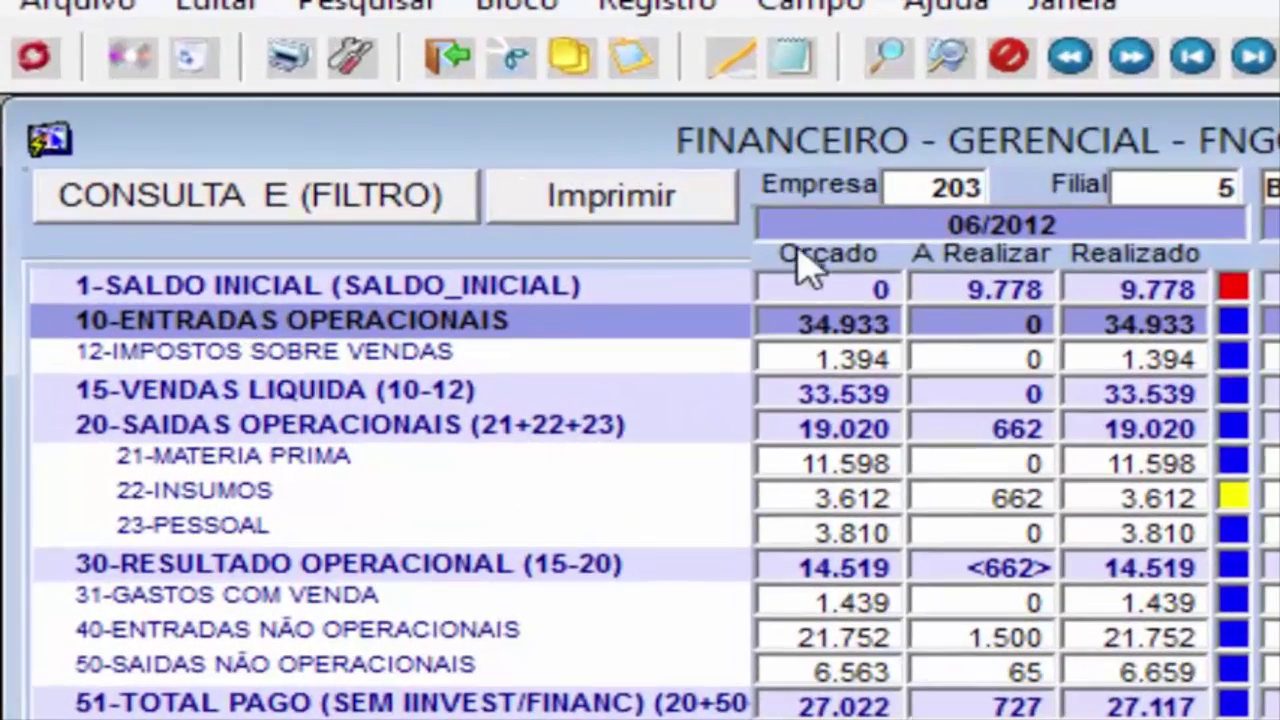
# - Review the realized 06/2012 figures for initial balance, operating entries, sales taxes, net sales, operating result and final result
pyautogui.click(1155, 288)
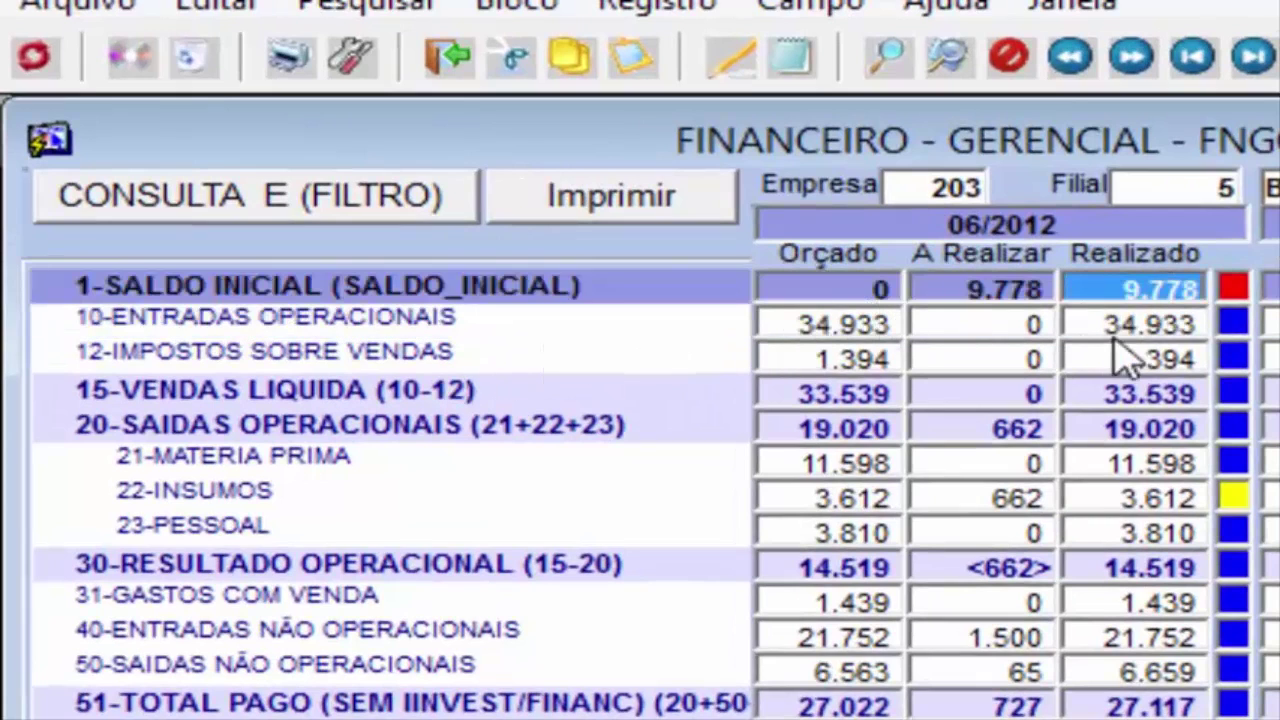
pyautogui.click(1140, 325)
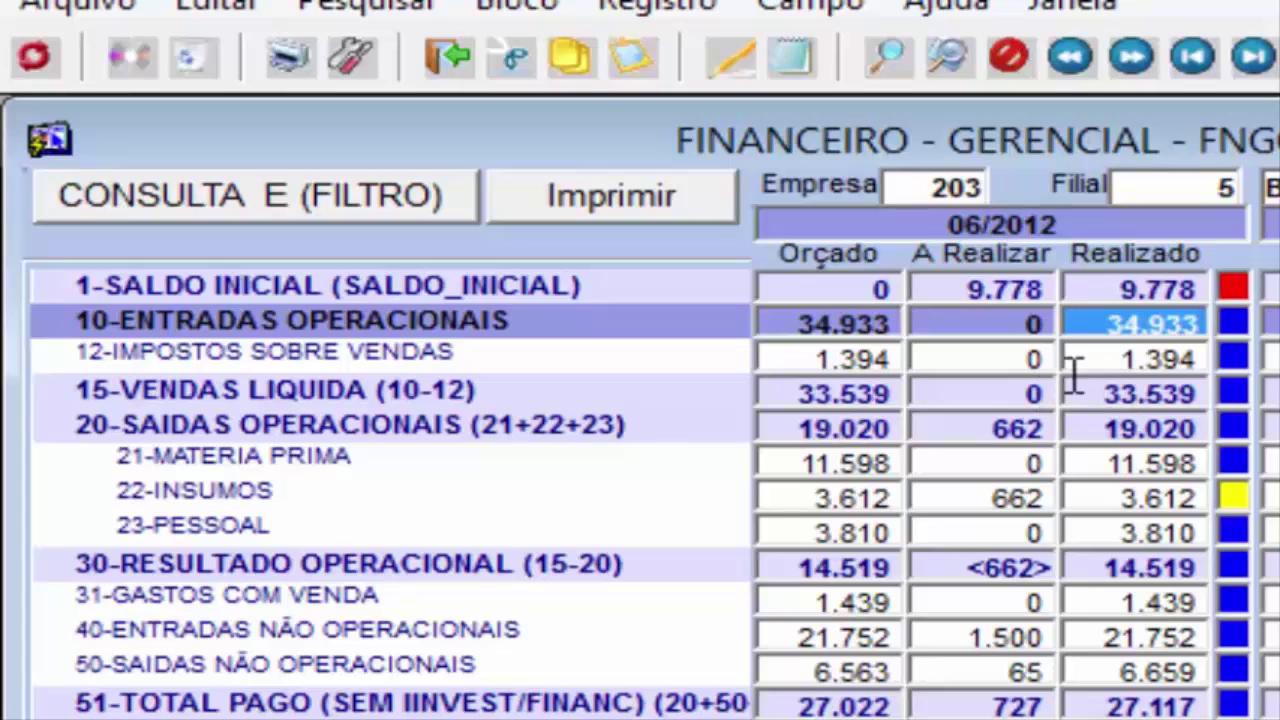
pyautogui.click(1122, 360)
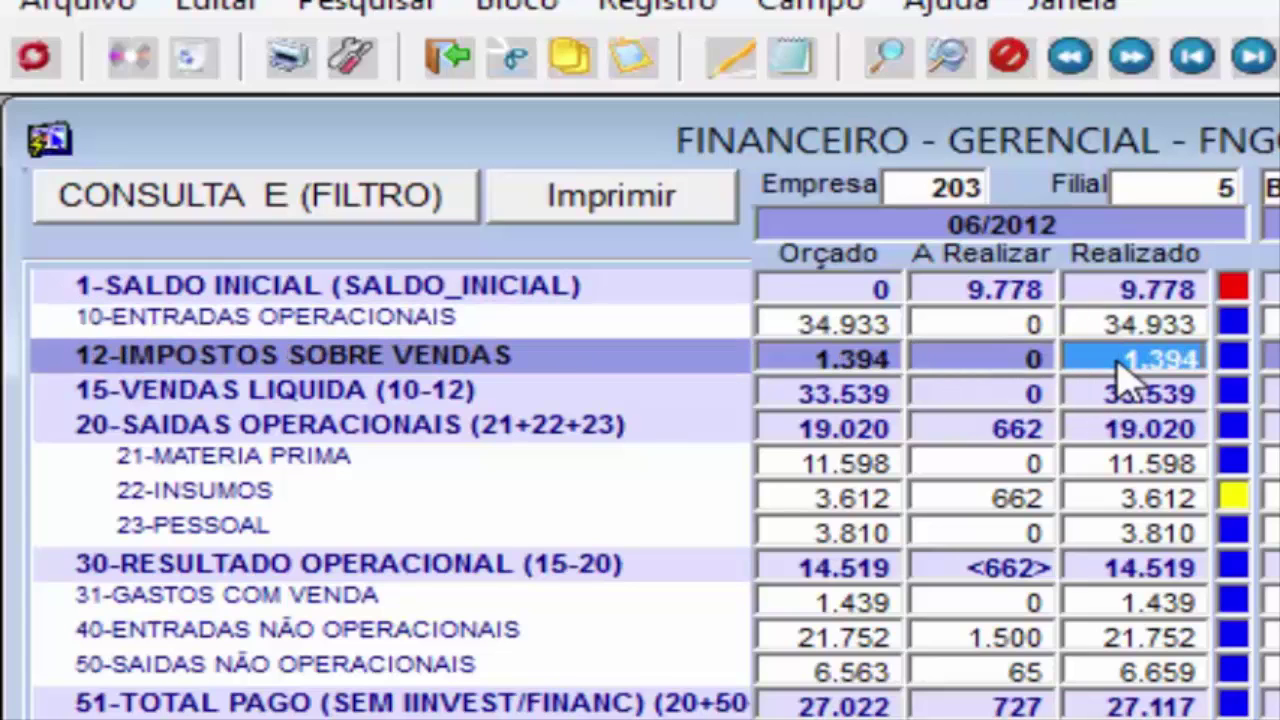
pyautogui.click(1145, 392)
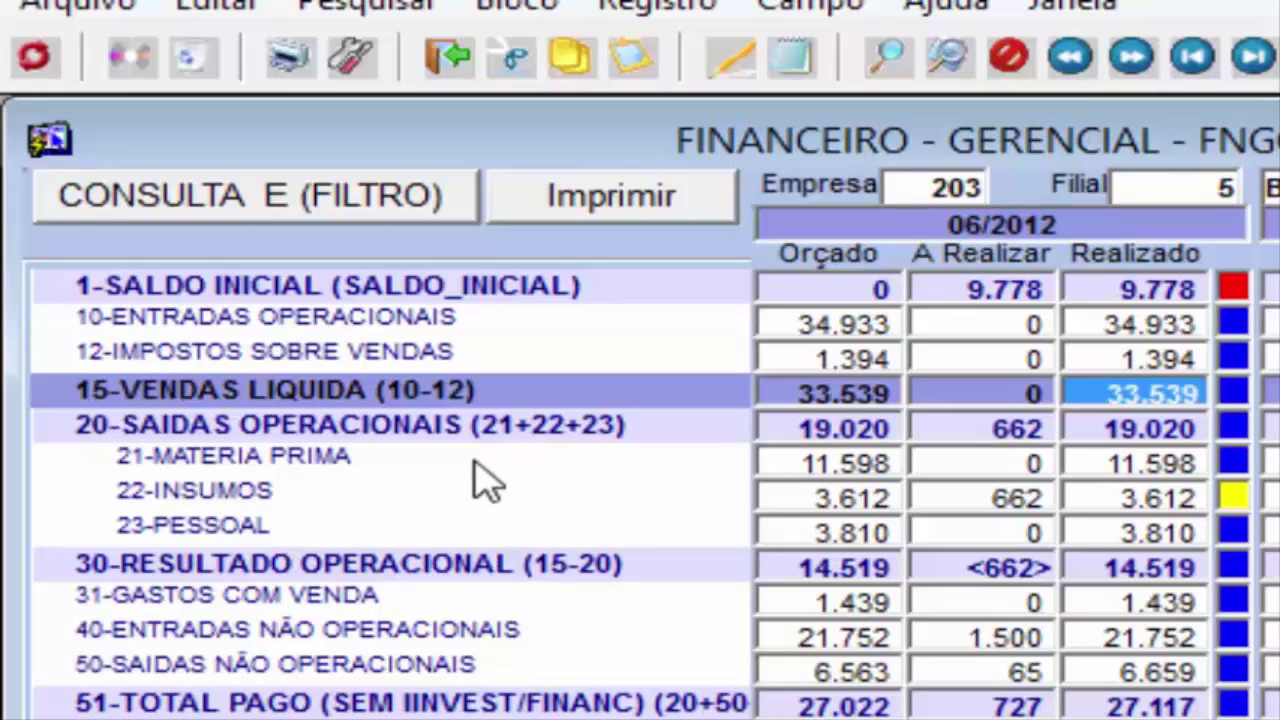
pyautogui.click(1192, 567)
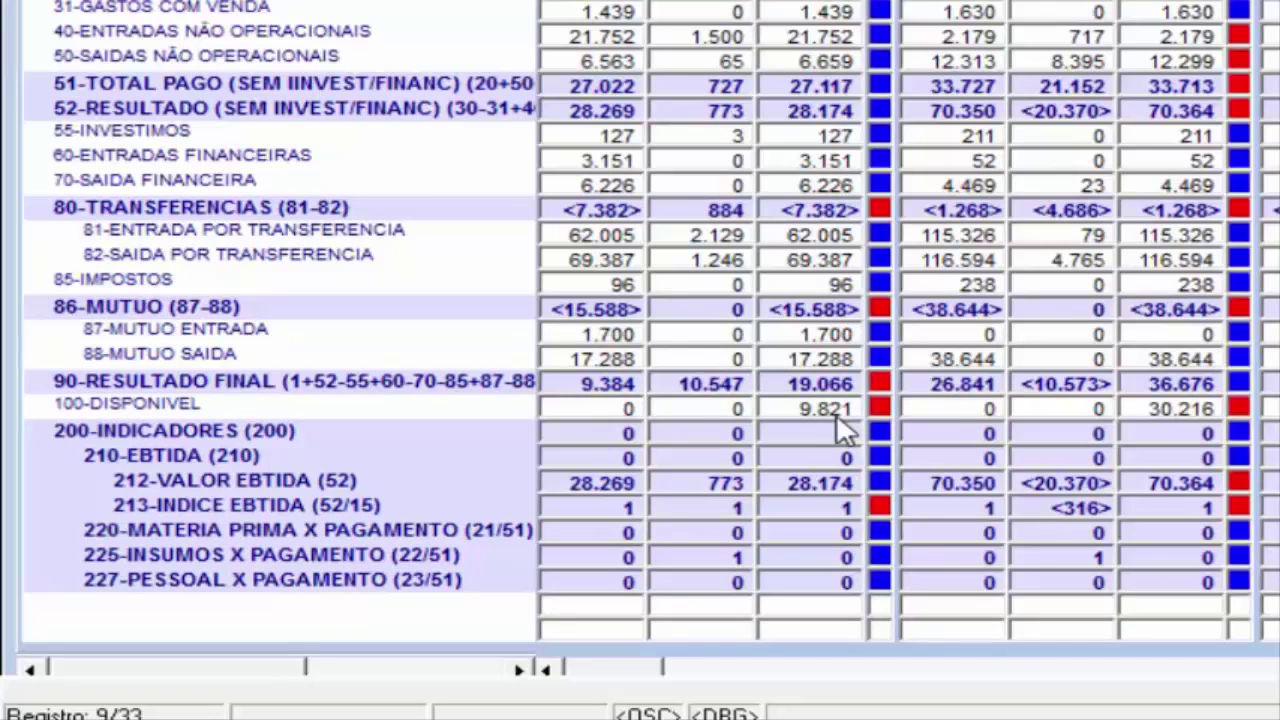
pyautogui.click(830, 384)
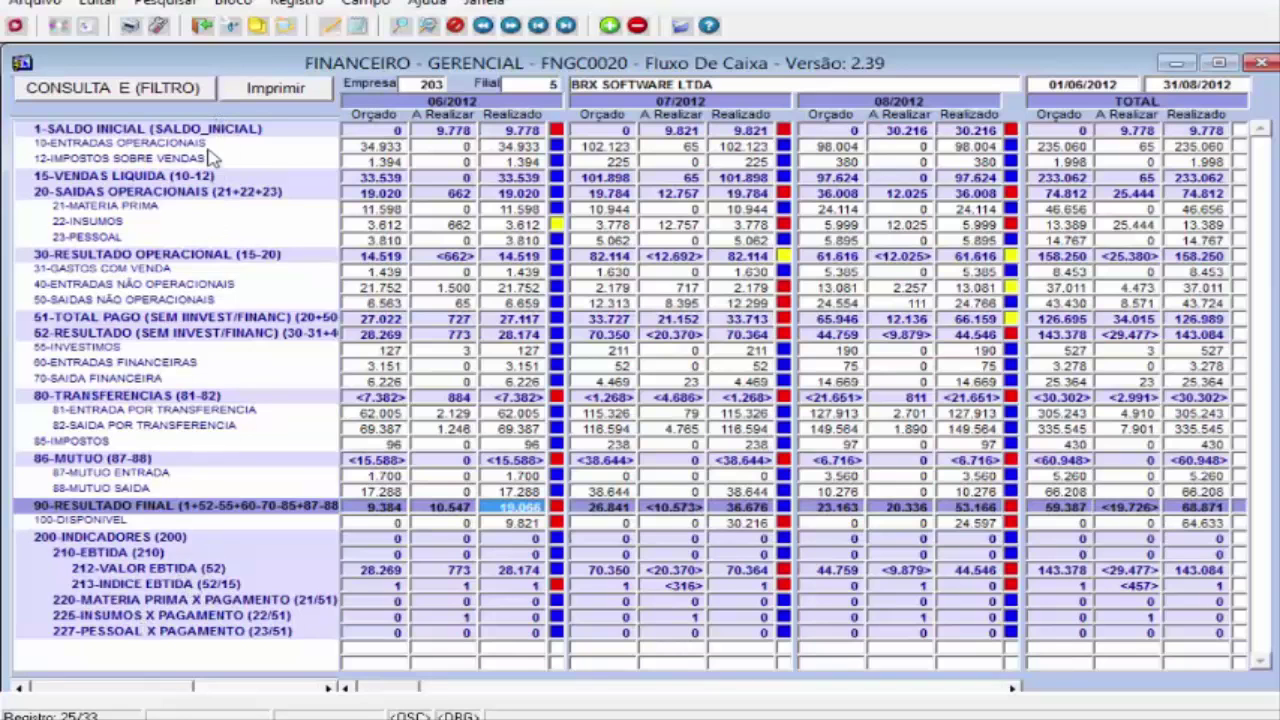
# - Rerun the cash flow query with the CONFIGURACAO PADRAO account grouping, without updating the loaded data
pyautogui.click(204, 92)
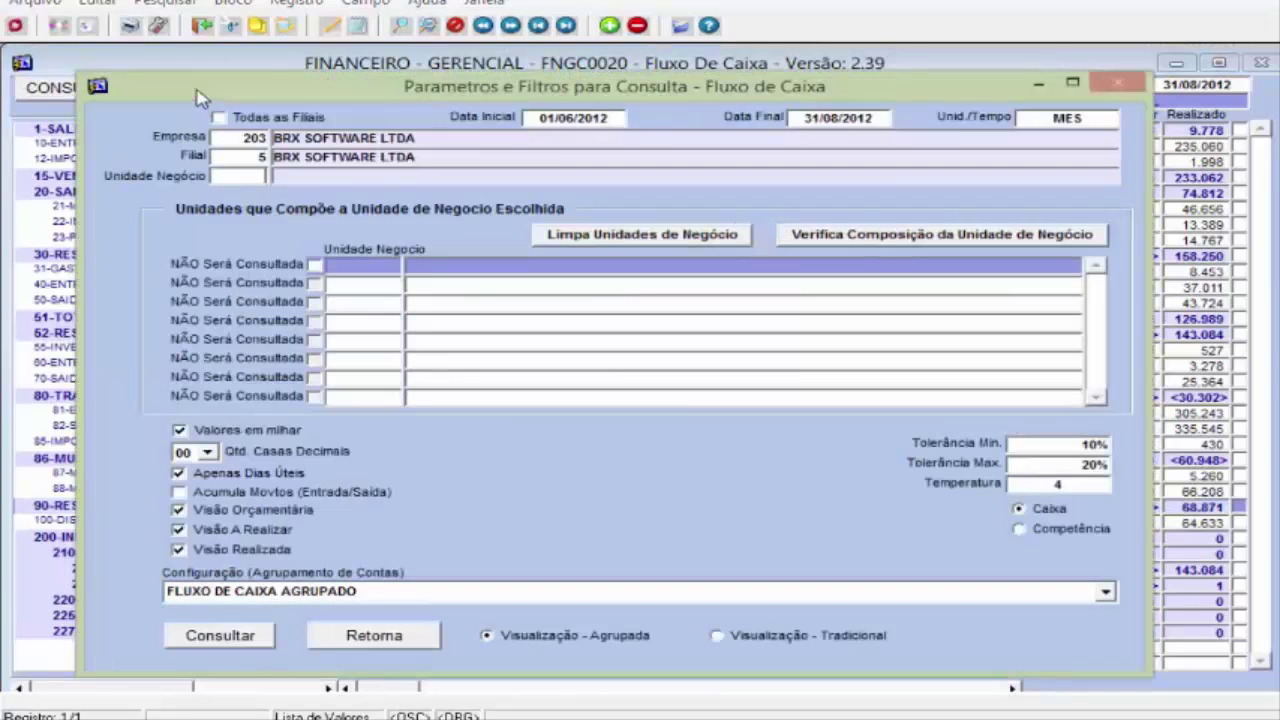
pyautogui.click(262, 594)
pyautogui.click(258, 611)
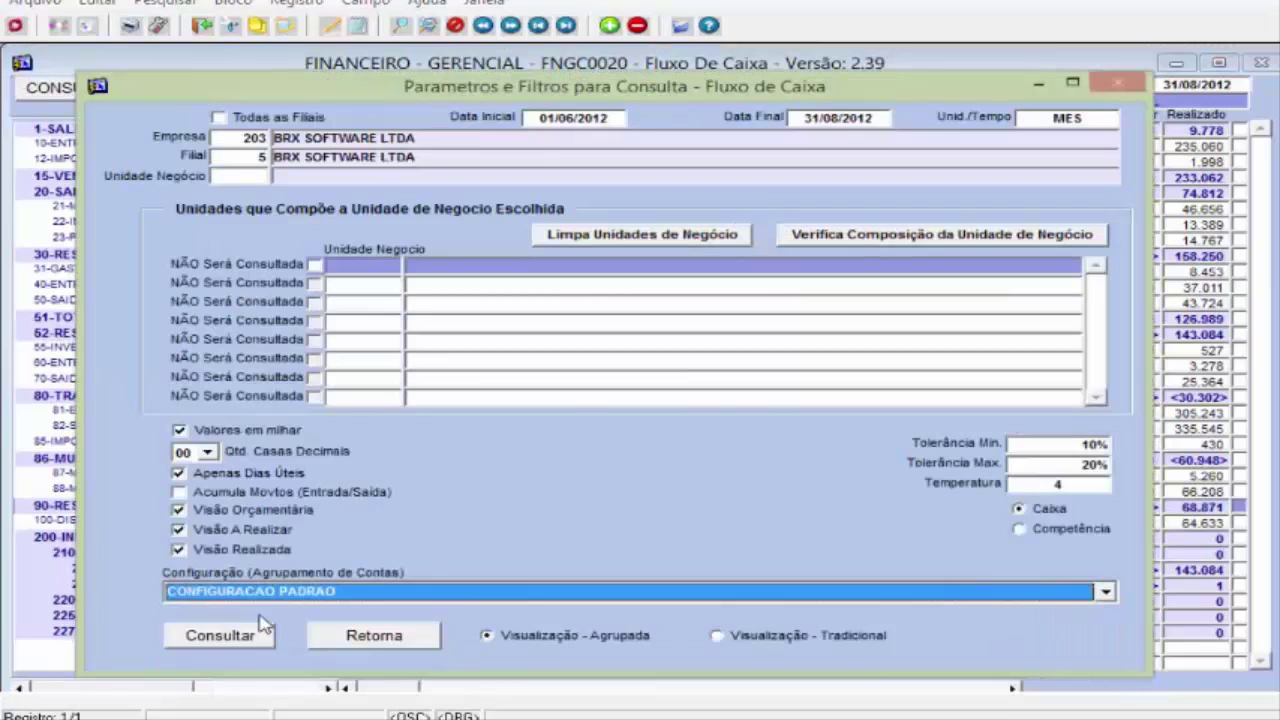
pyautogui.click(258, 641)
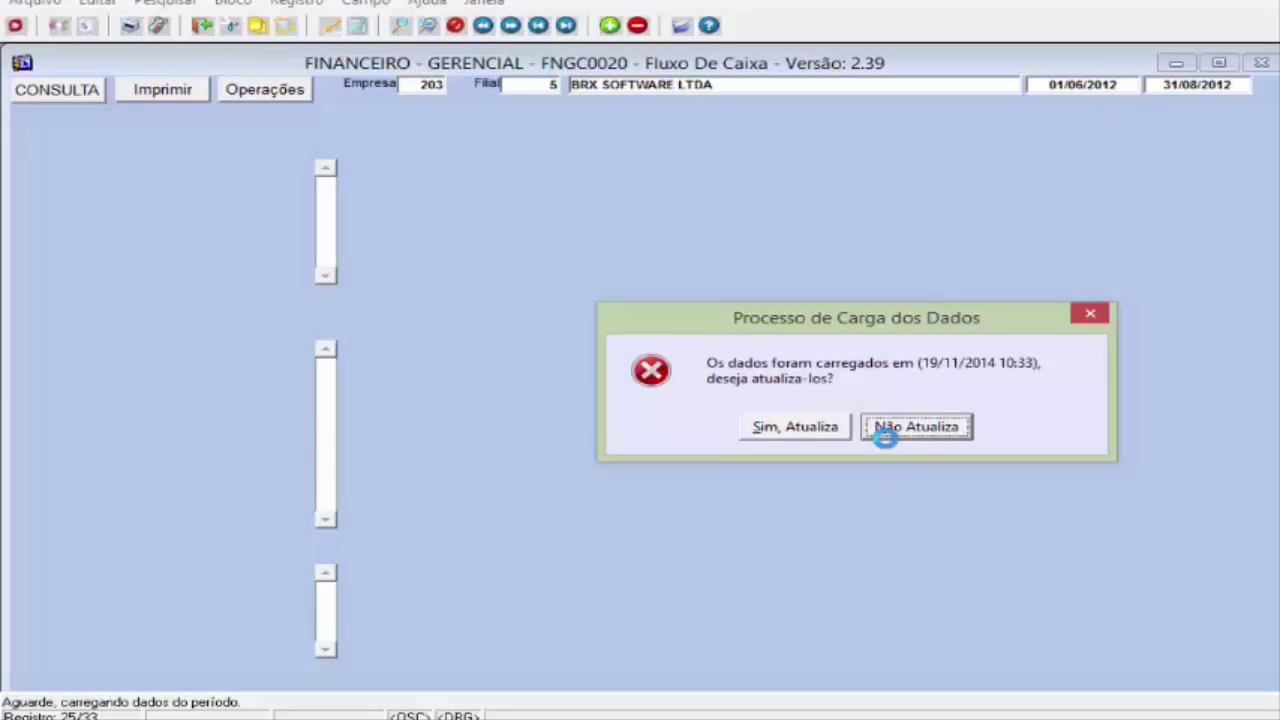
pyautogui.click(913, 428)
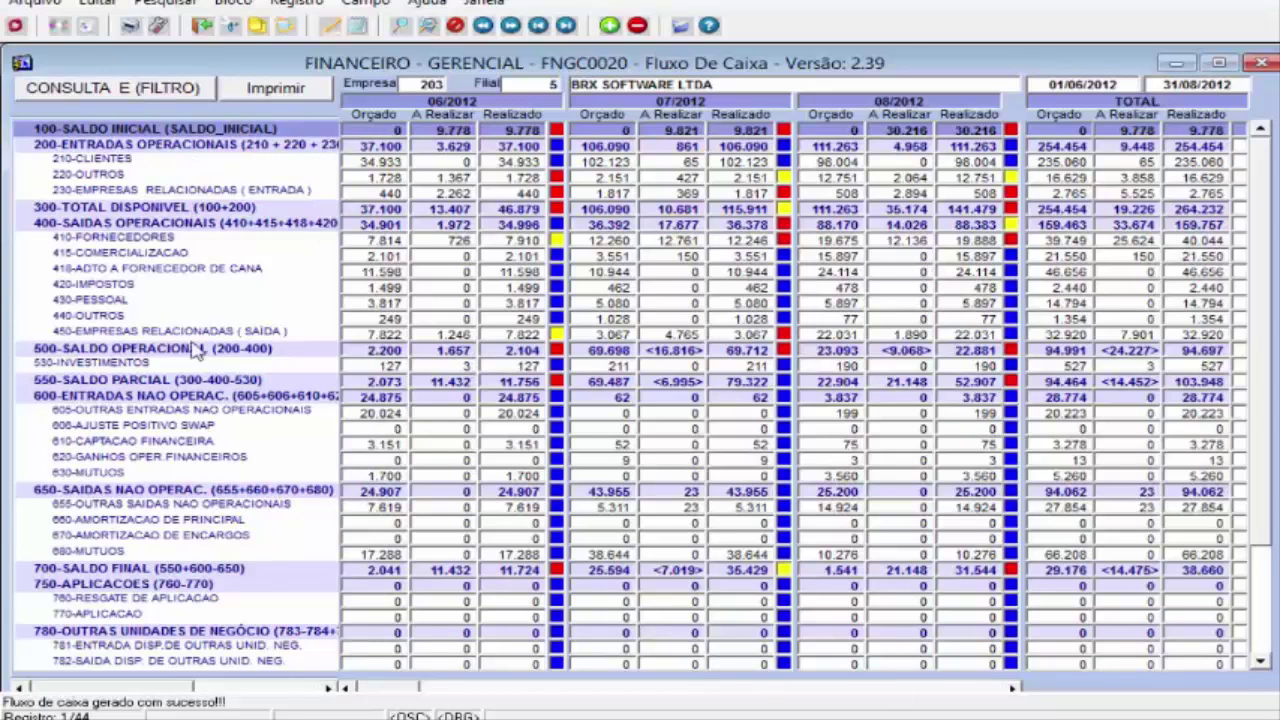
# - Review the report's account rows, checking the operating balance, final balance, total balance and availability for 06/2012
pyautogui.click(1261, 661)
pyautogui.click(1261, 661)
pyautogui.click(1262, 666)
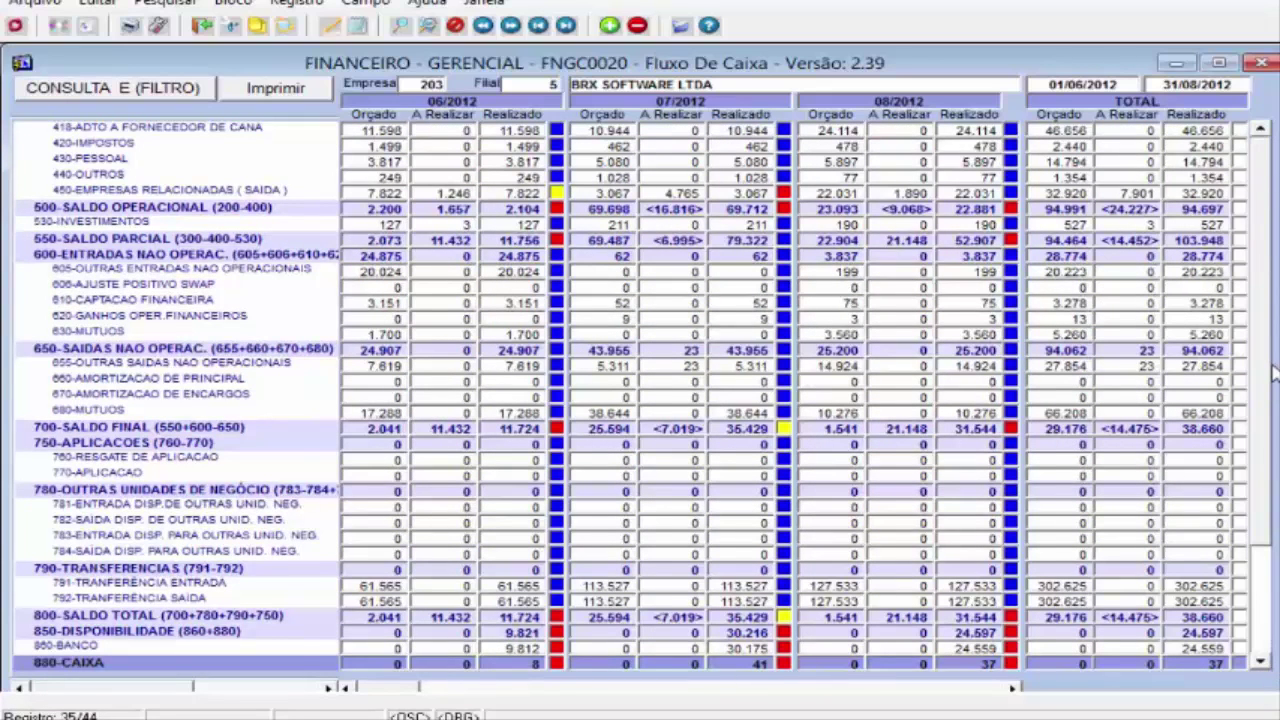
pyautogui.scroll(3, 1258, 348)
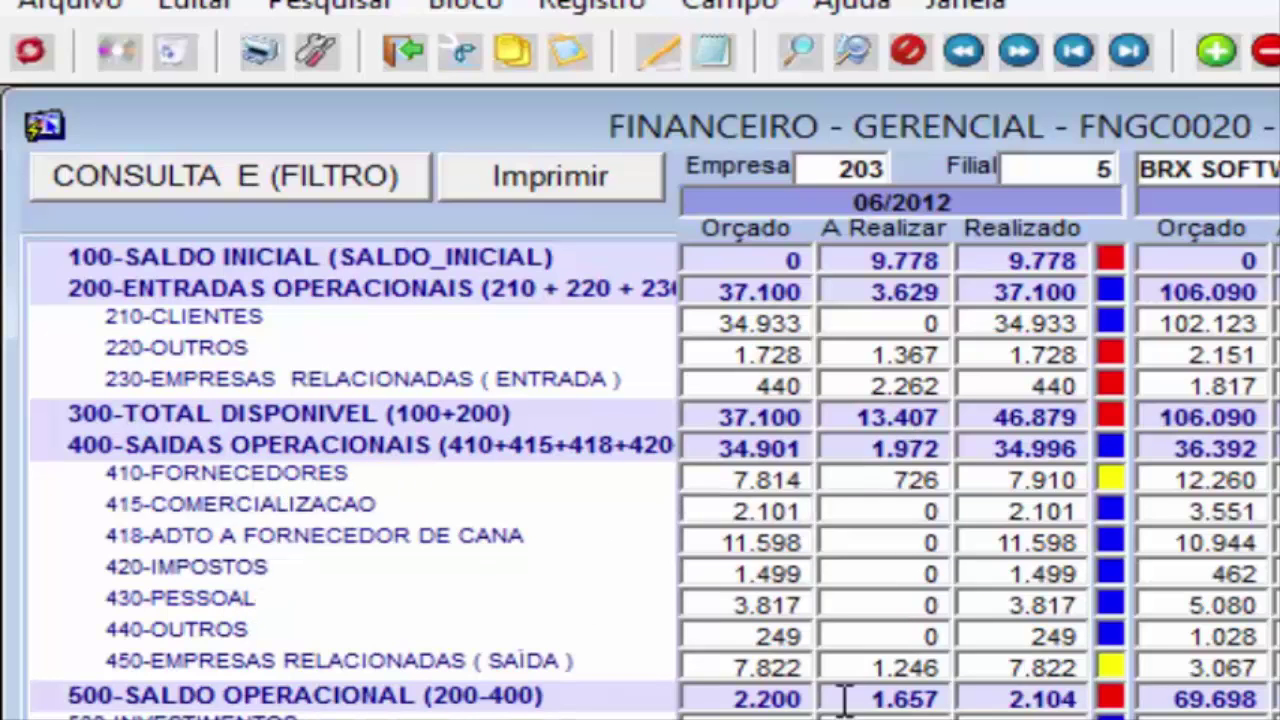
pyautogui.click(1015, 705)
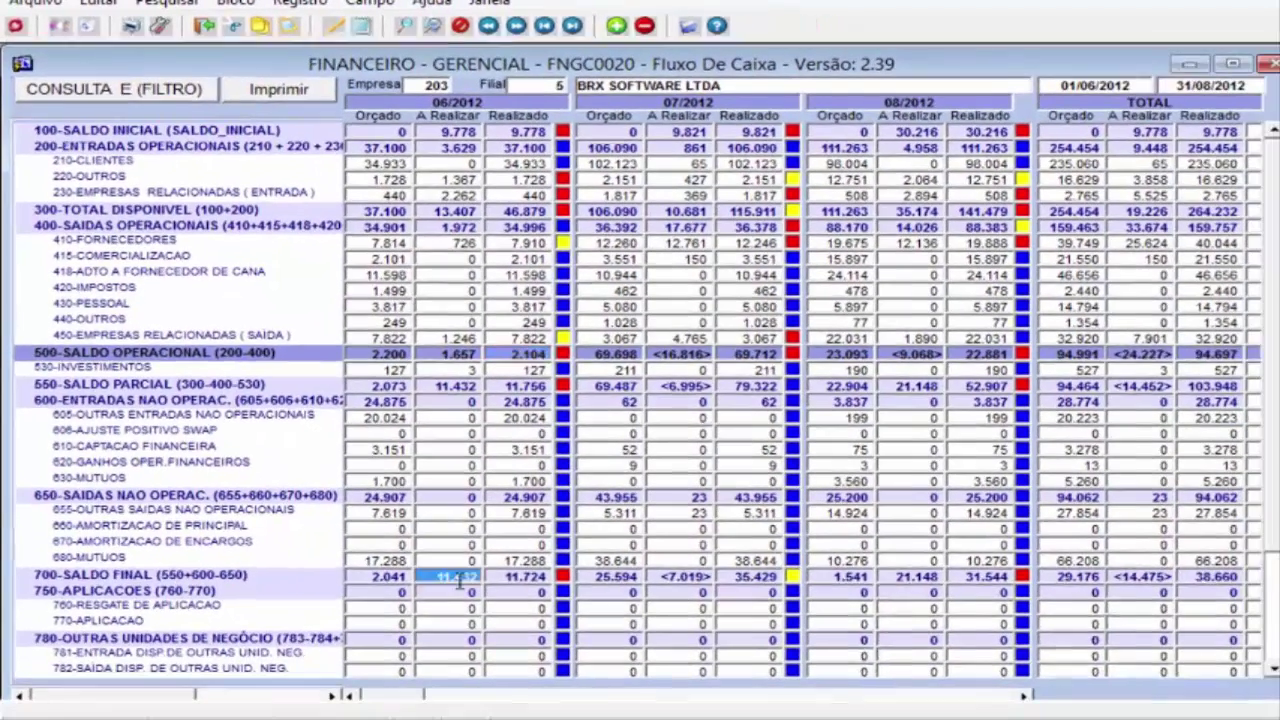
pyautogui.click(534, 671)
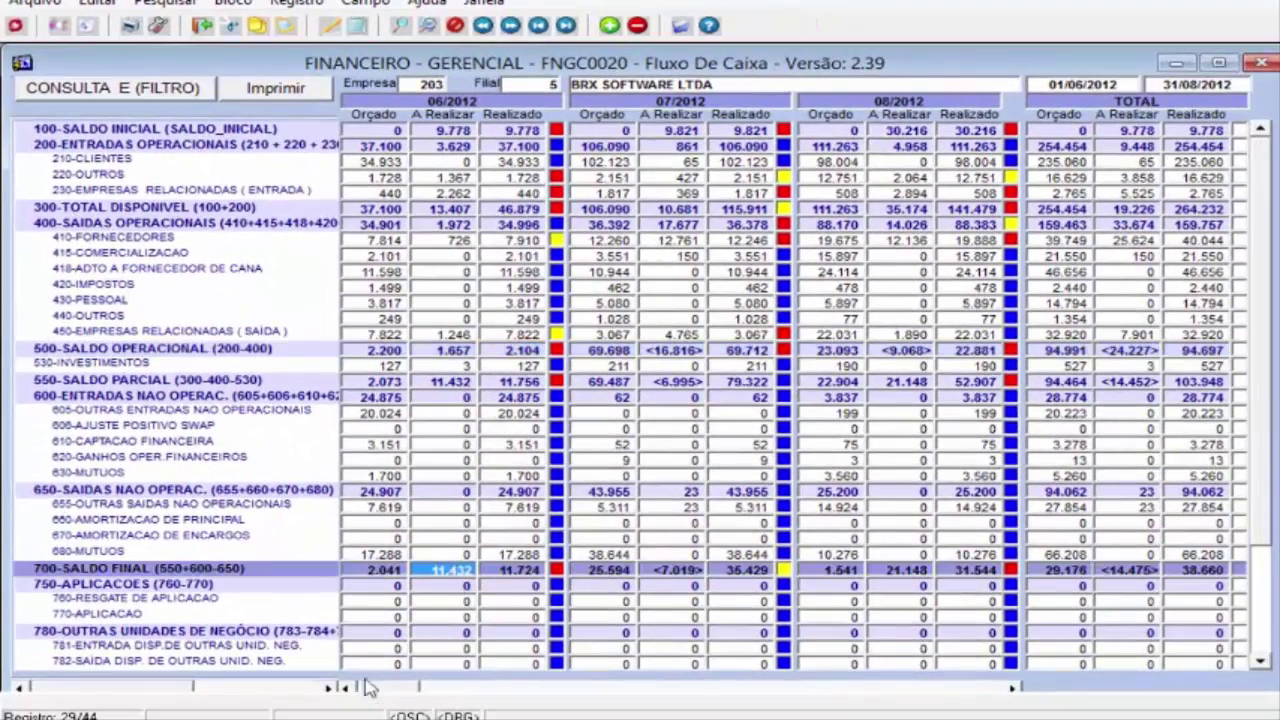
pyautogui.click(1260, 662)
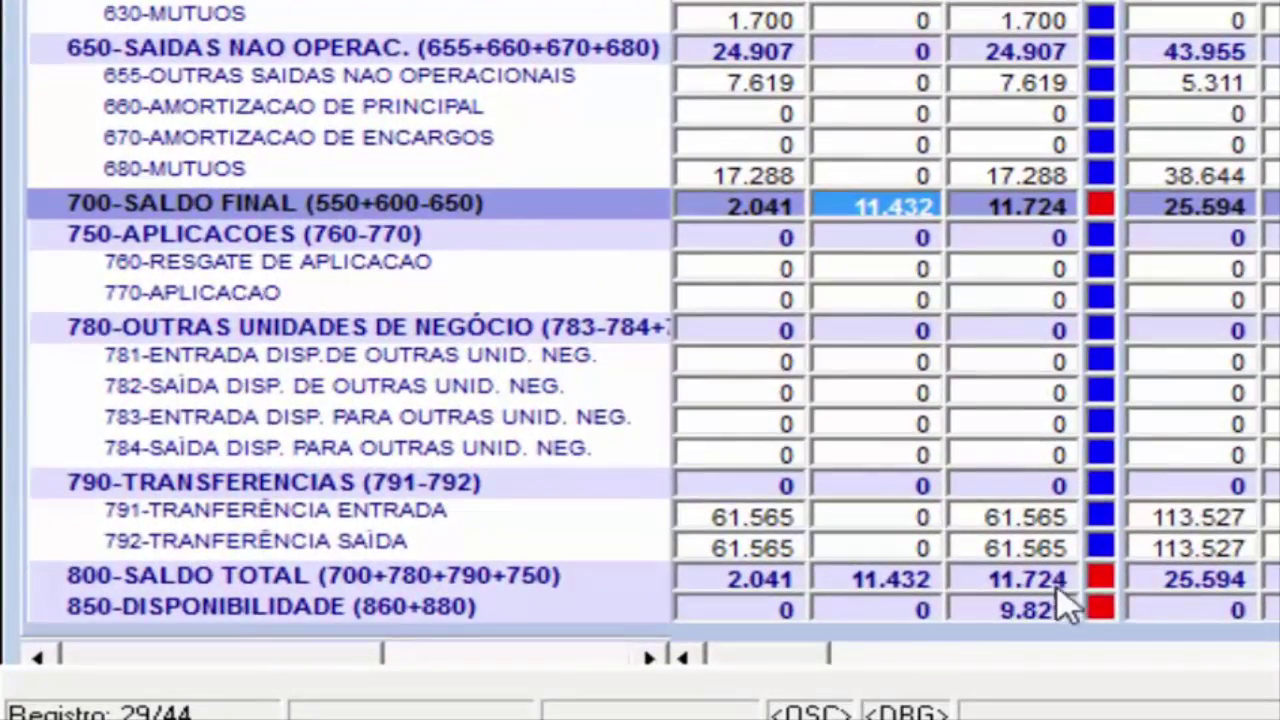
pyautogui.click(1058, 588)
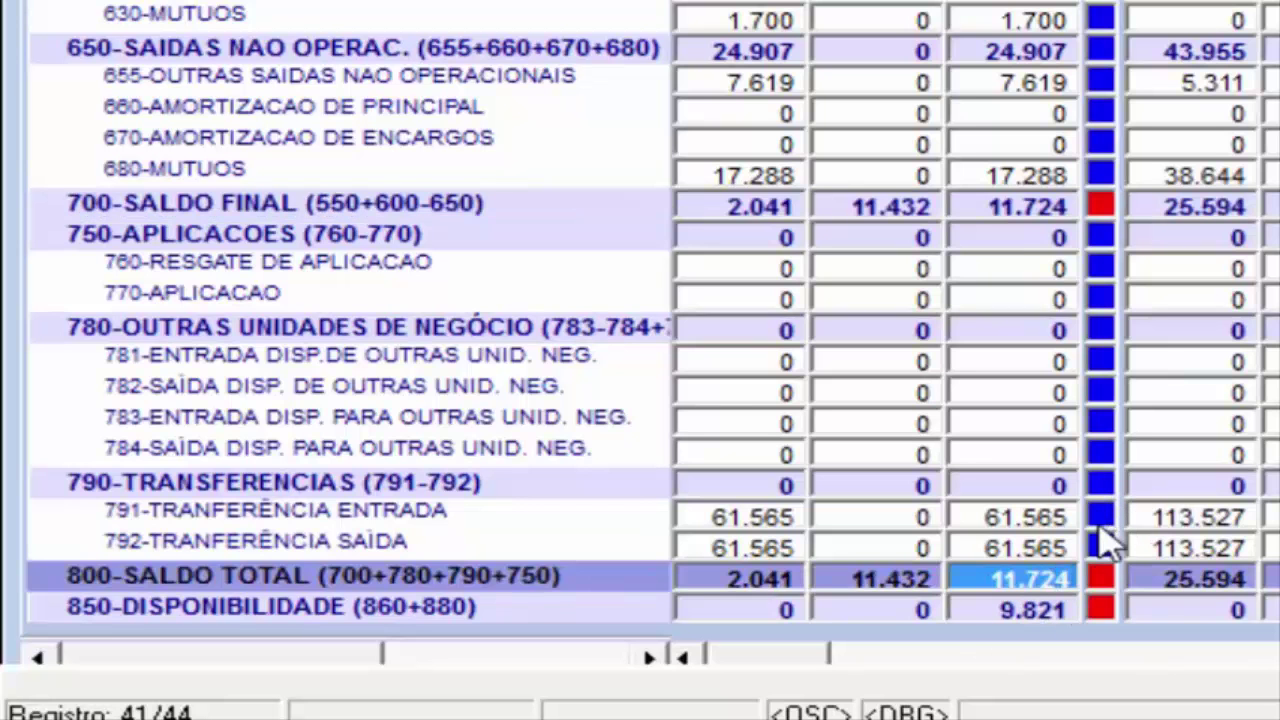
pyautogui.click(1012, 608)
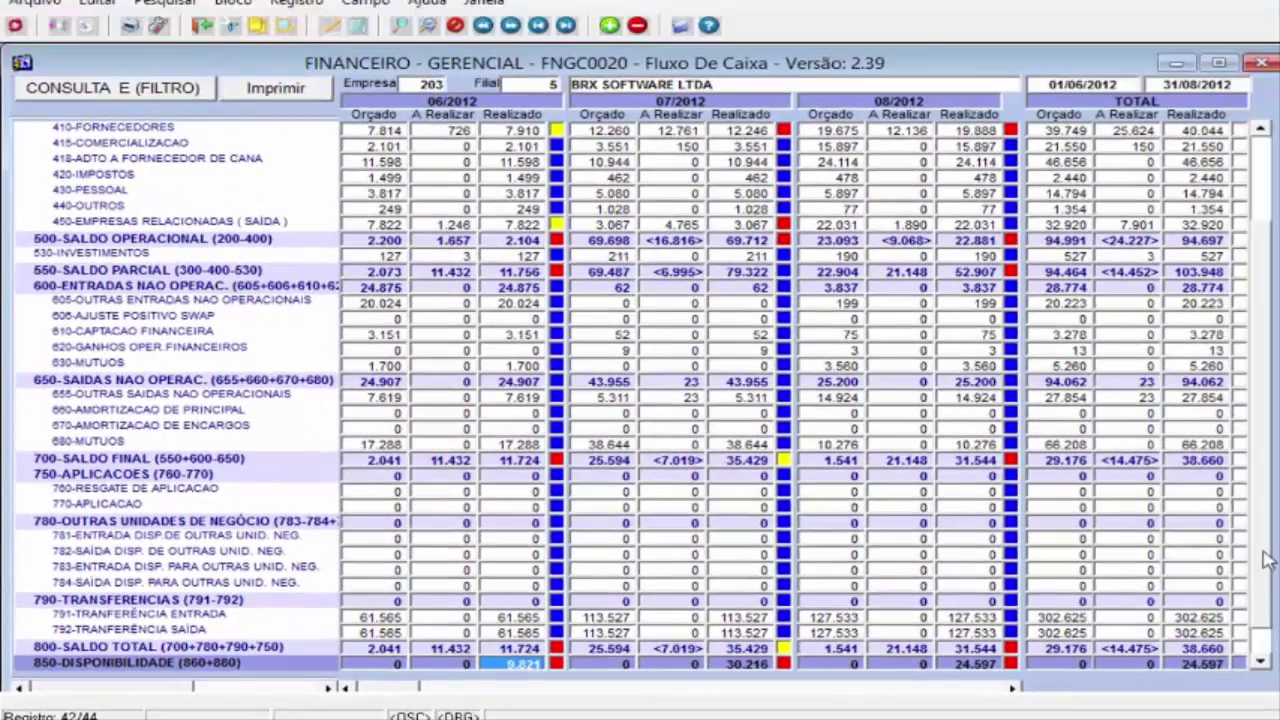
pyautogui.moveTo(1264, 552); pyautogui.dragTo(1272, 406)
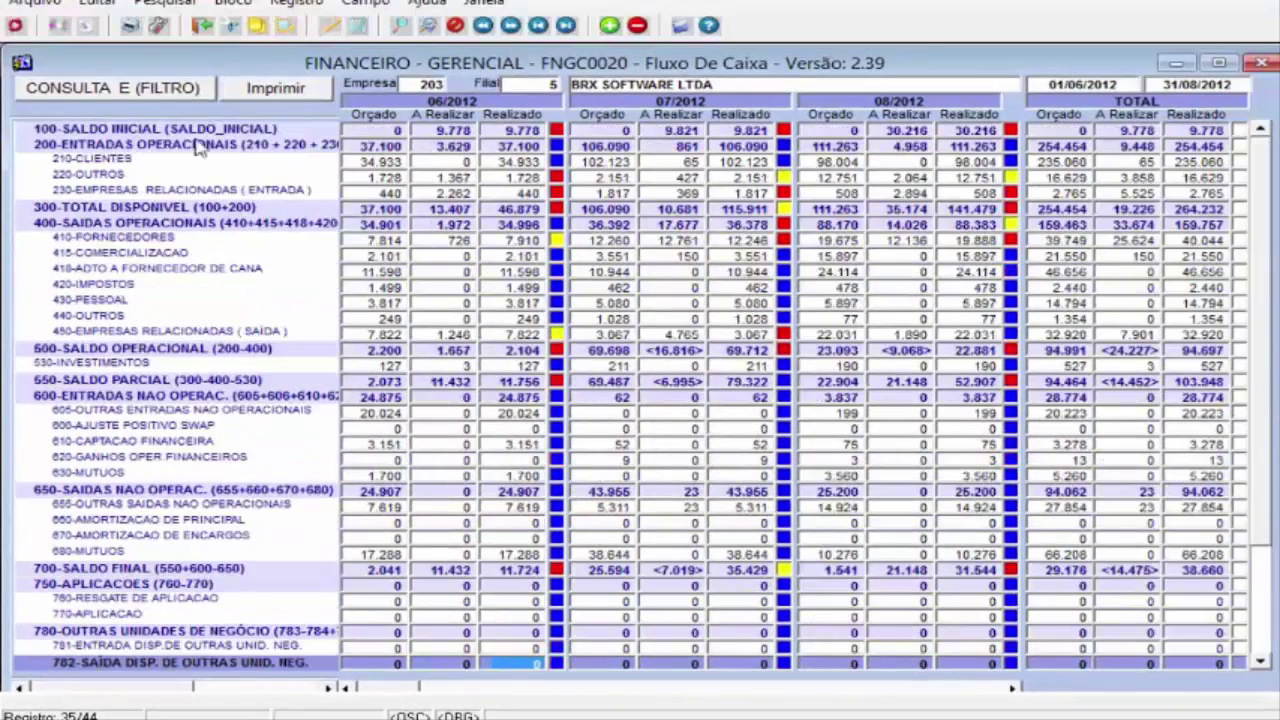
# - Rerun the cash flow query with the VISAO INDIA account grouping, without updating the loaded data
pyautogui.click(160, 90)
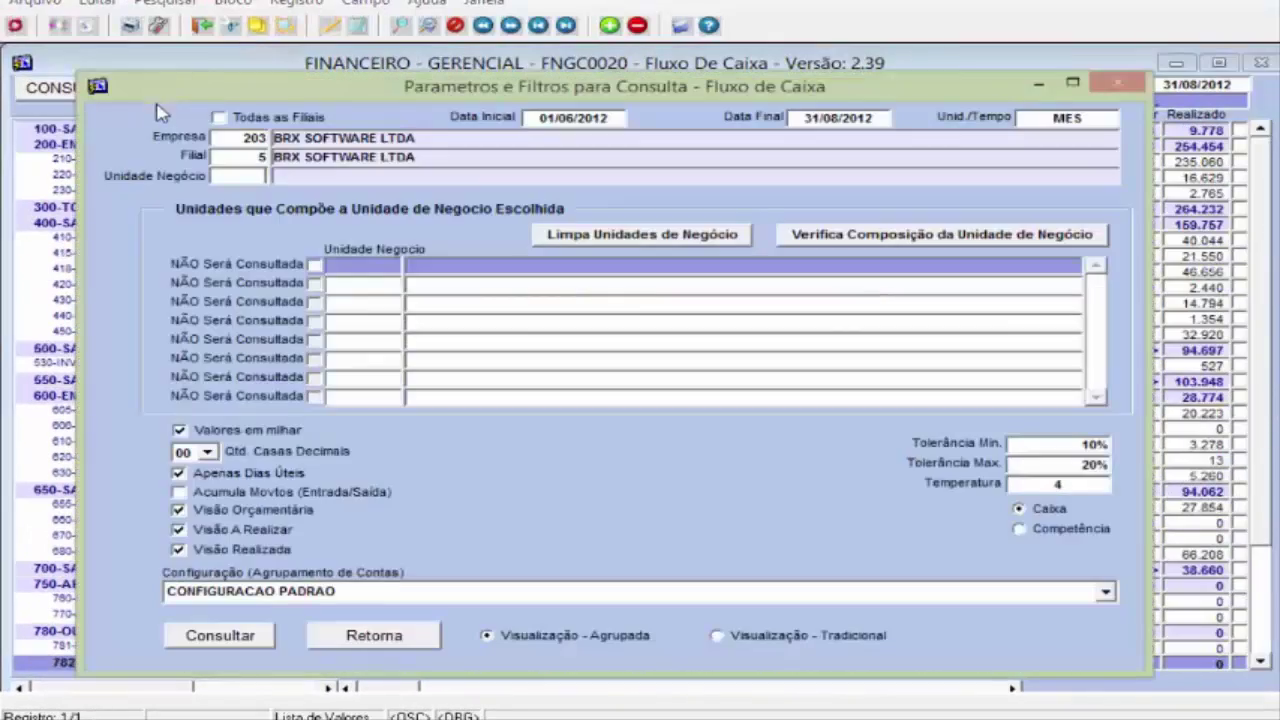
pyautogui.click(318, 596)
pyautogui.click(280, 656)
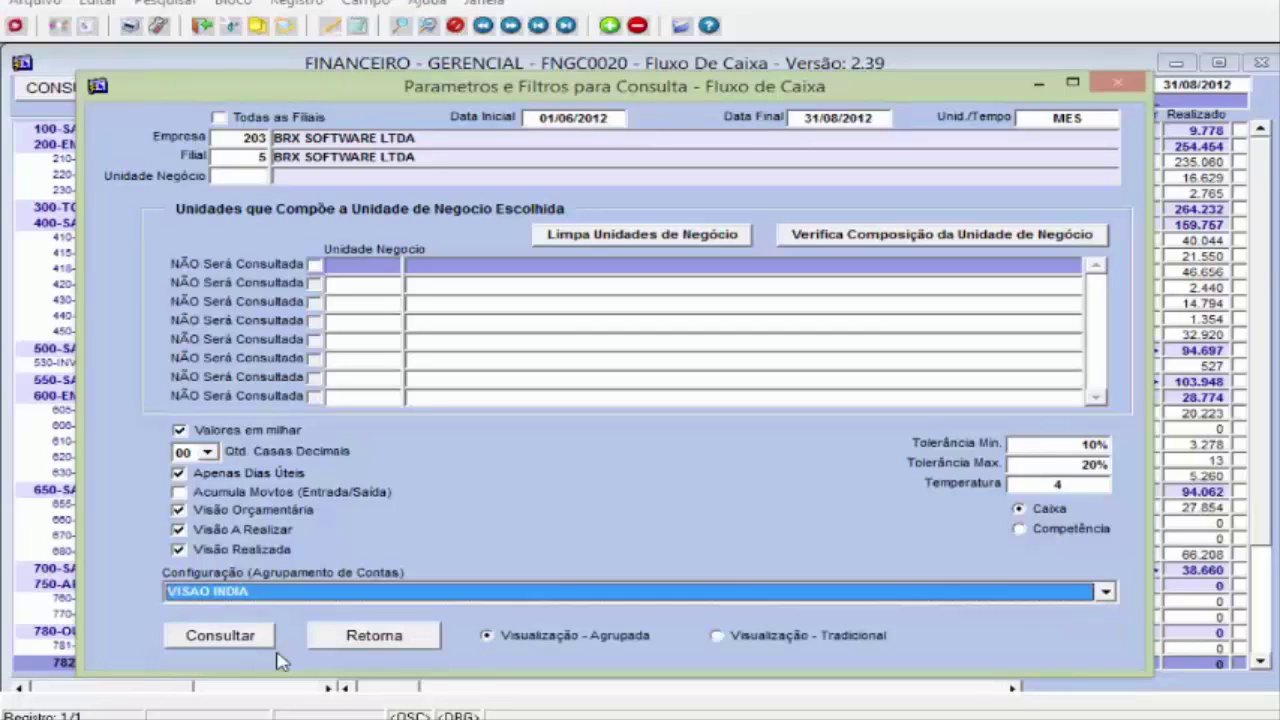
pyautogui.click(248, 637)
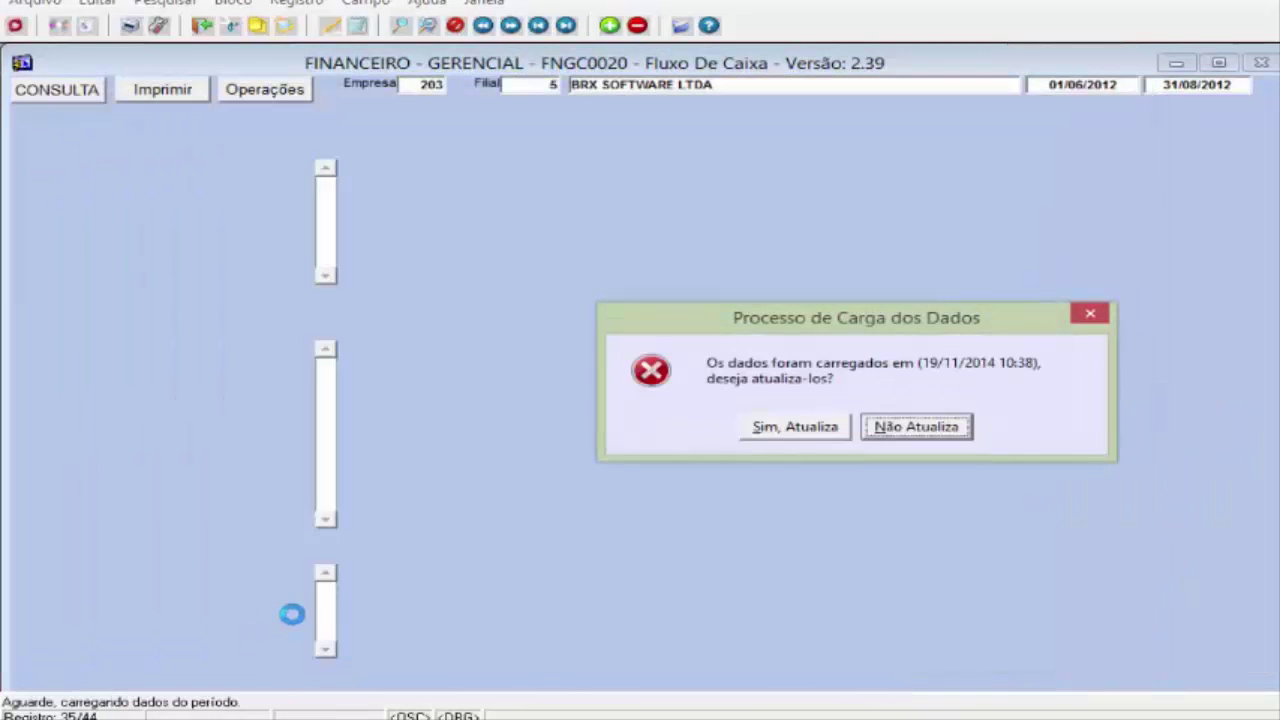
pyautogui.click(909, 423)
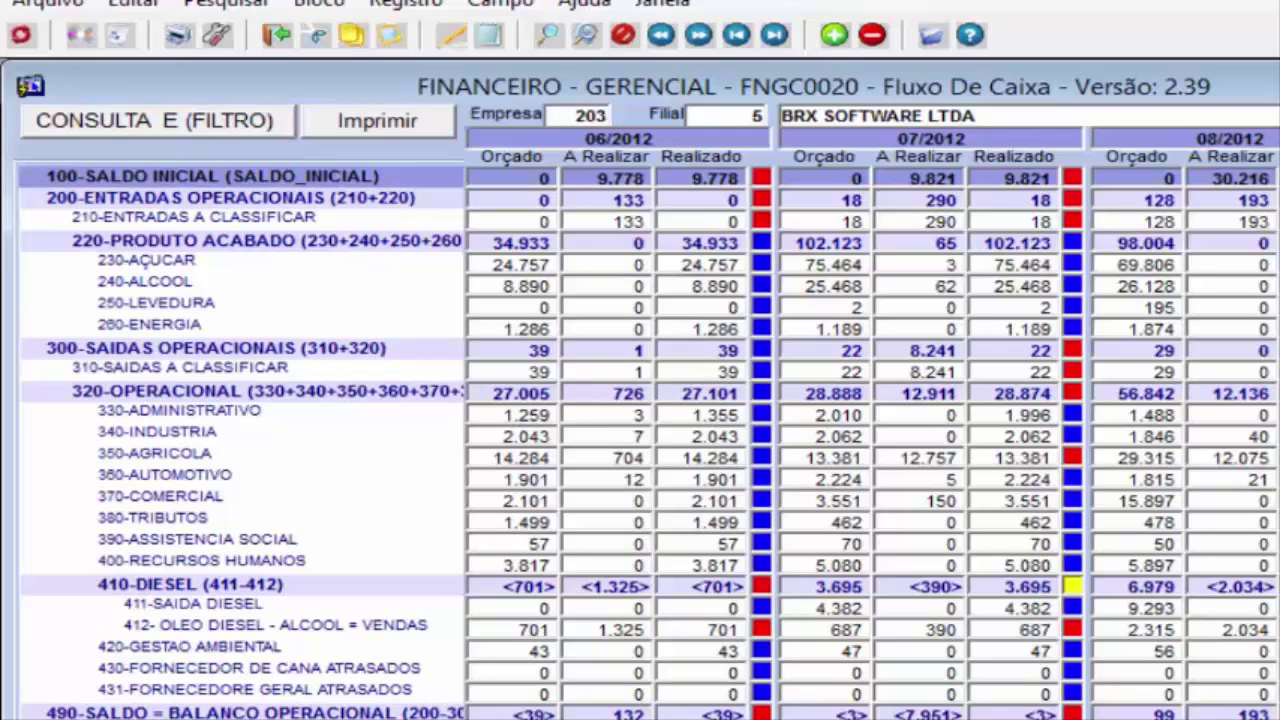
# - Rerun the cash flow query with a blank account grouping in the Tradicional view, without updating the loaded data
pyautogui.press('pagedown')
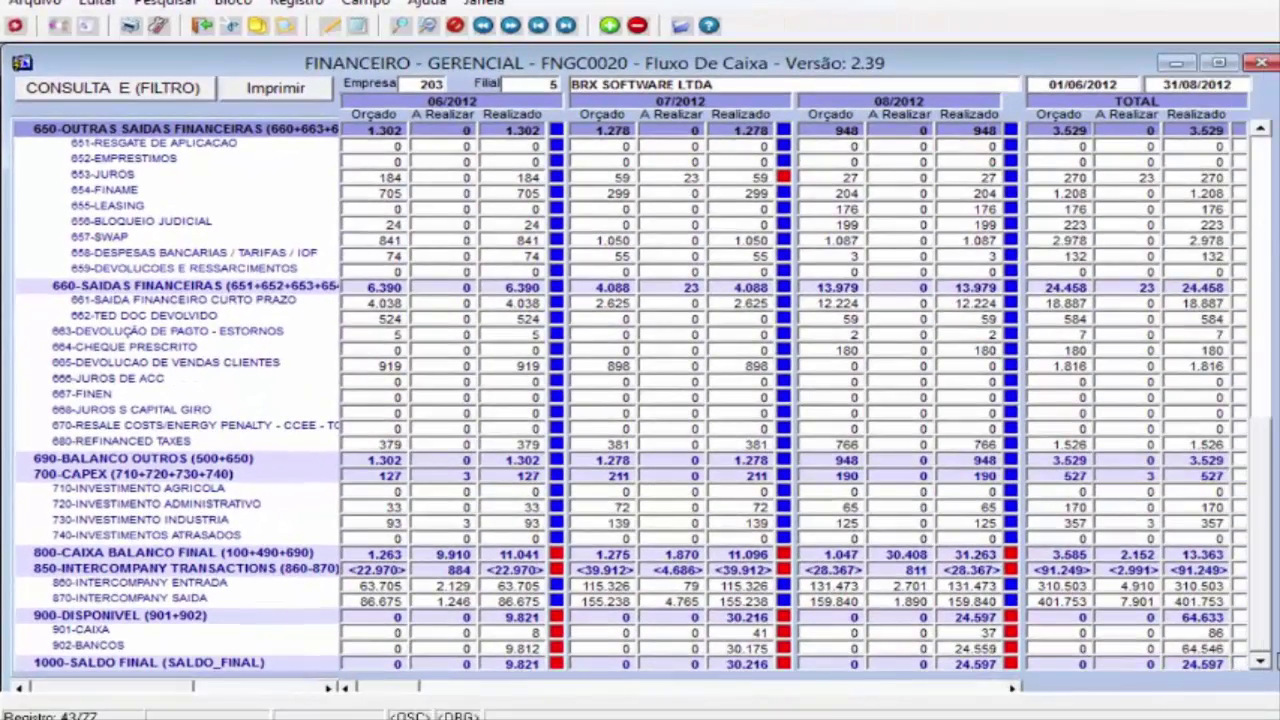
pyautogui.moveTo(1272, 620); pyautogui.dragTo(1272, 300)
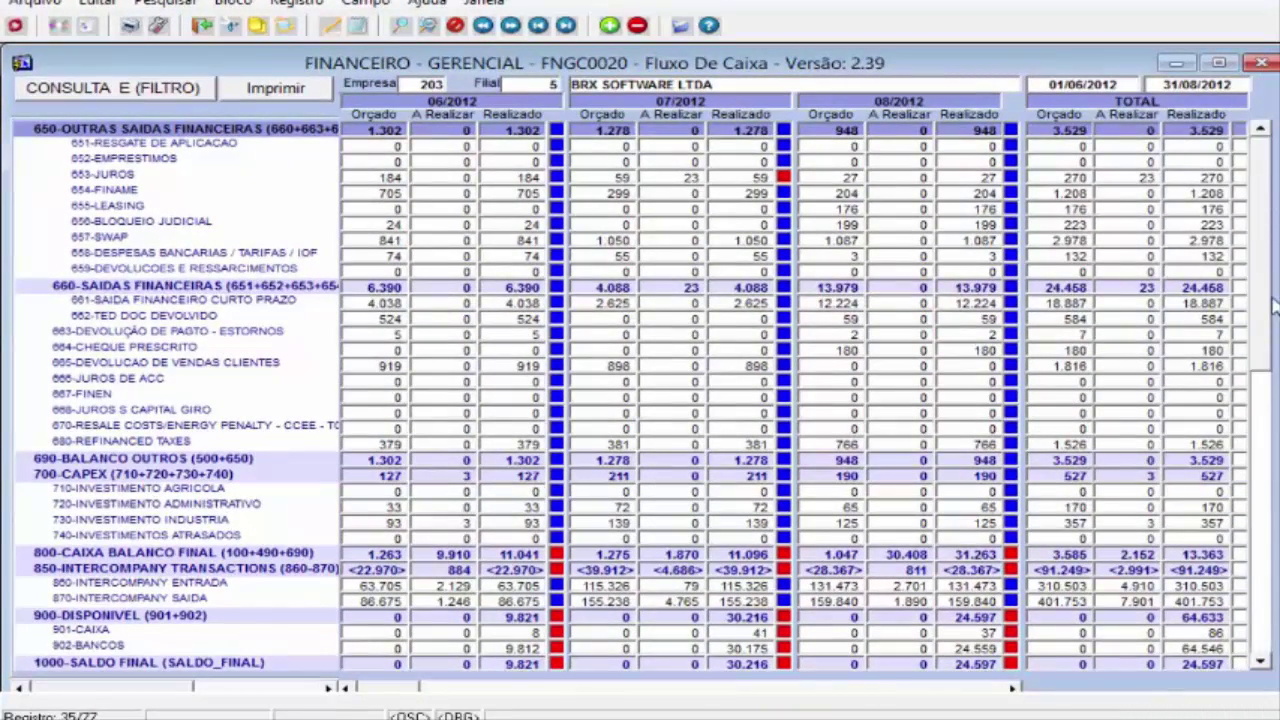
pyautogui.click(163, 91)
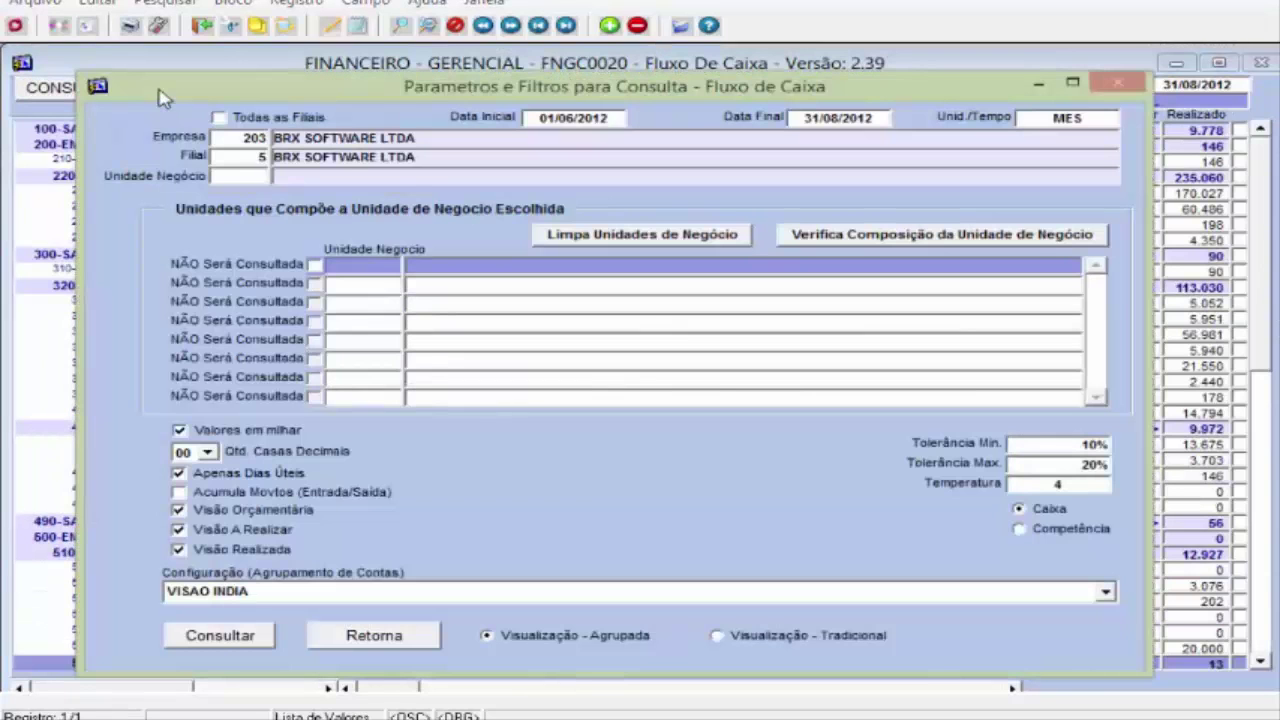
pyautogui.click(305, 591)
pyautogui.click(270, 686)
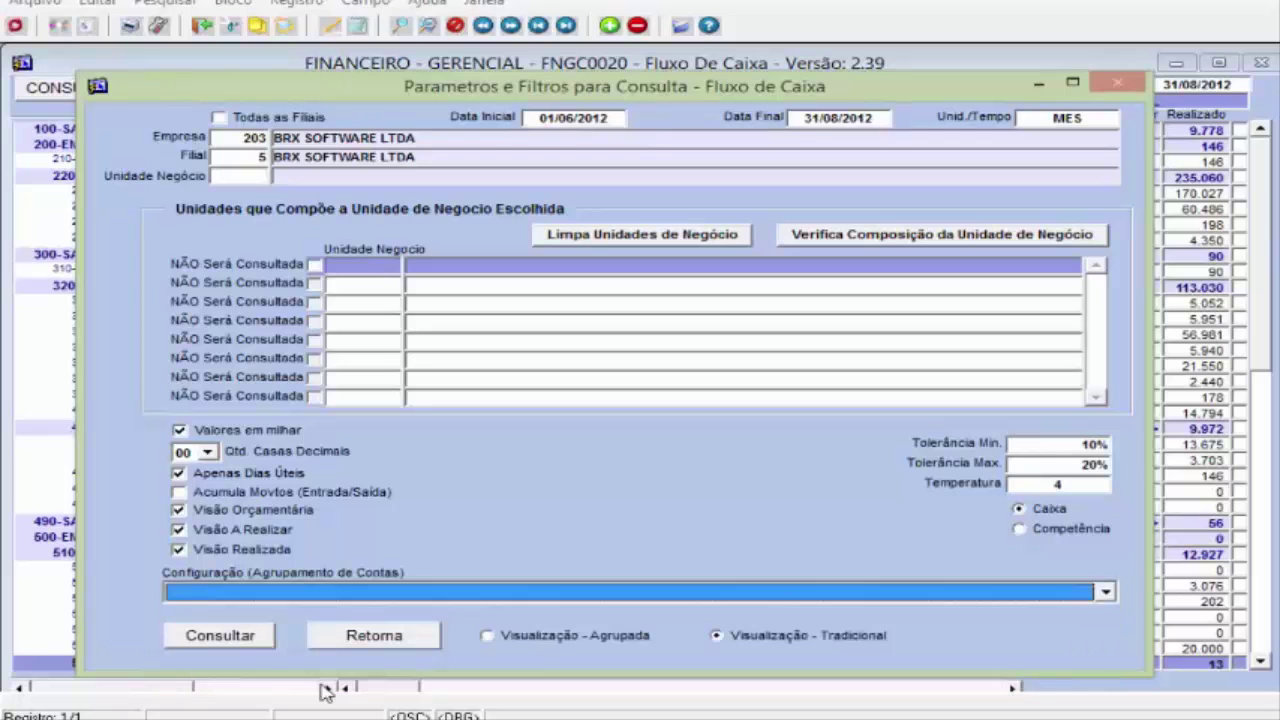
pyautogui.click(243, 646)
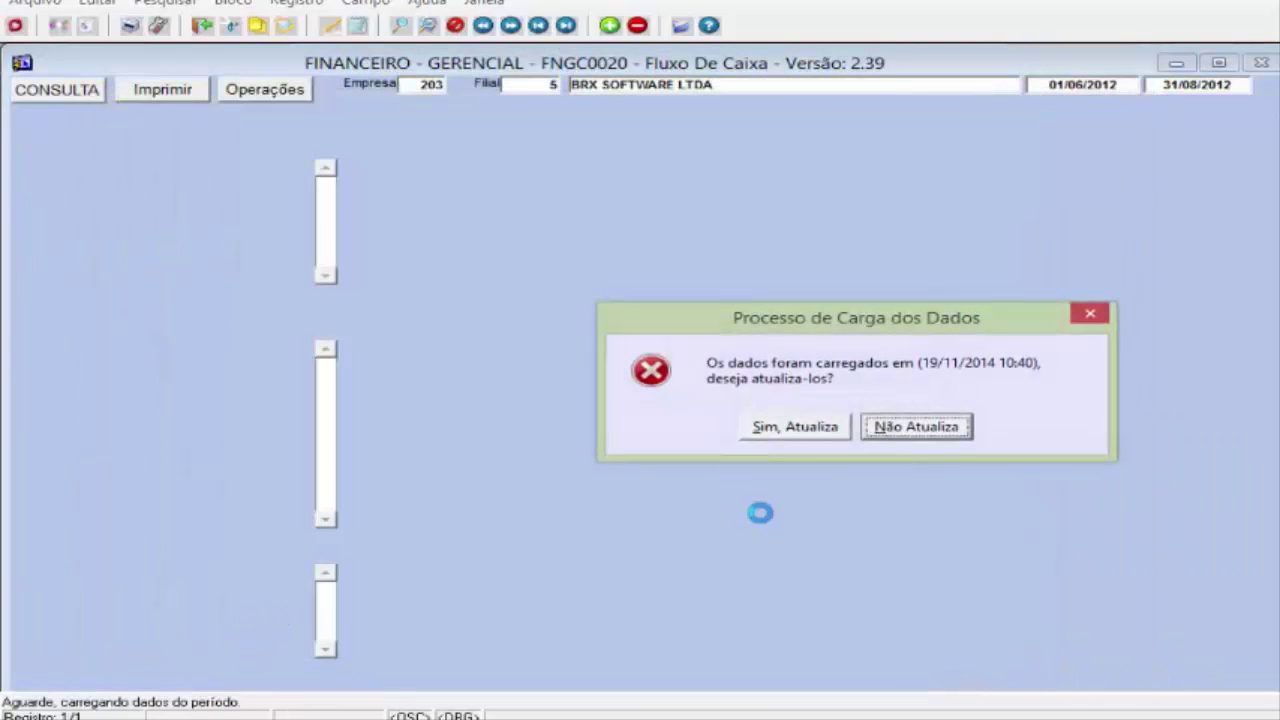
pyautogui.click(889, 428)
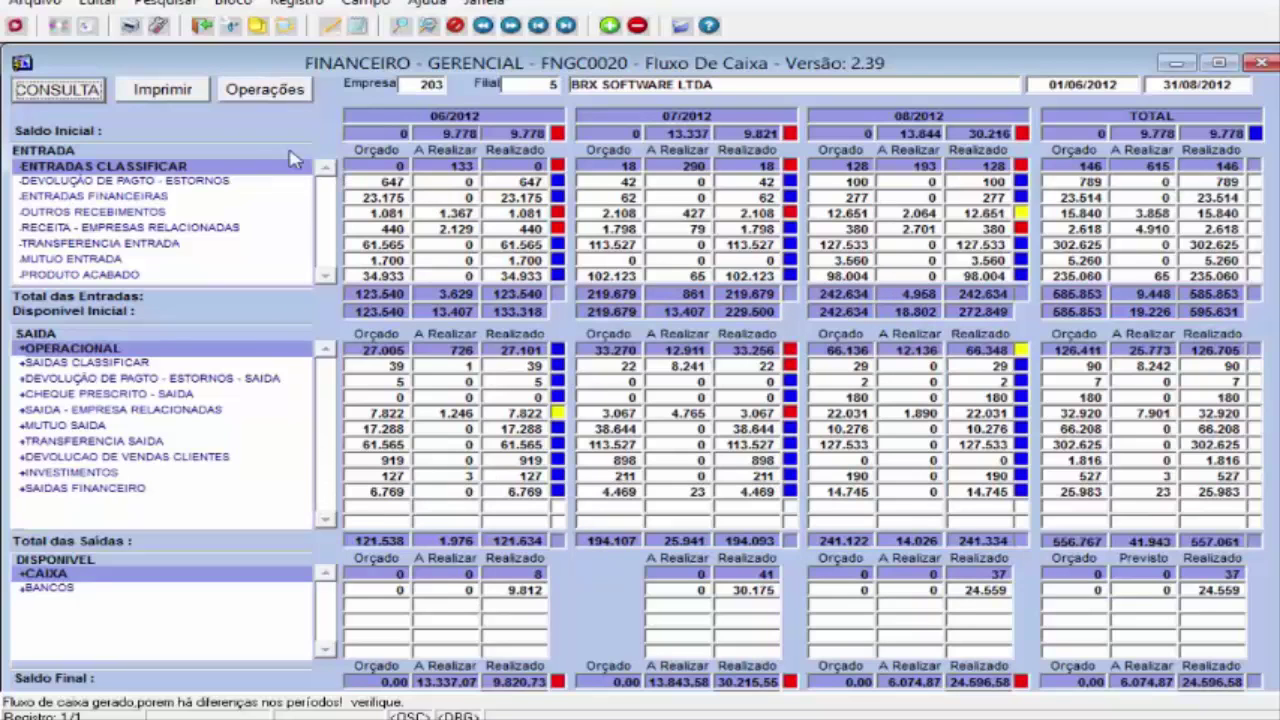
# - Rerun the cash flow query with the CONFIGURACAO PADRAO grouping in the Agrupada view, without updating the loaded data
pyautogui.click(58, 90)
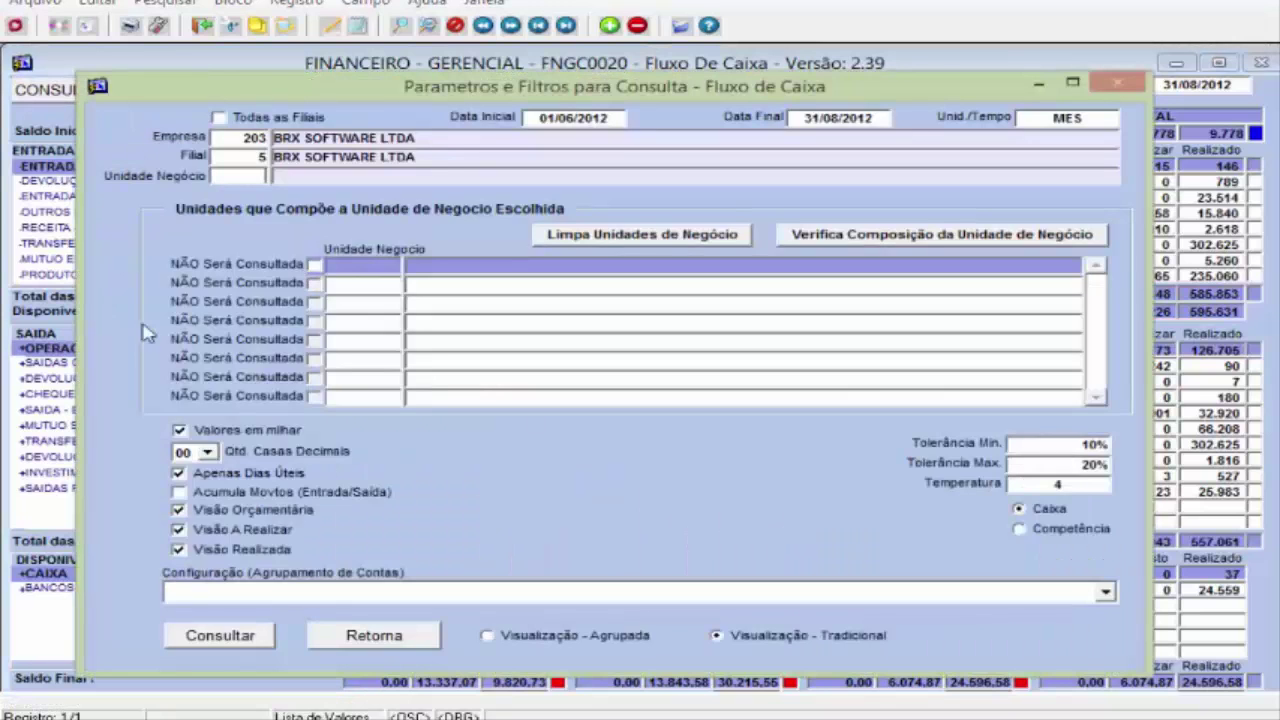
pyautogui.click(290, 597)
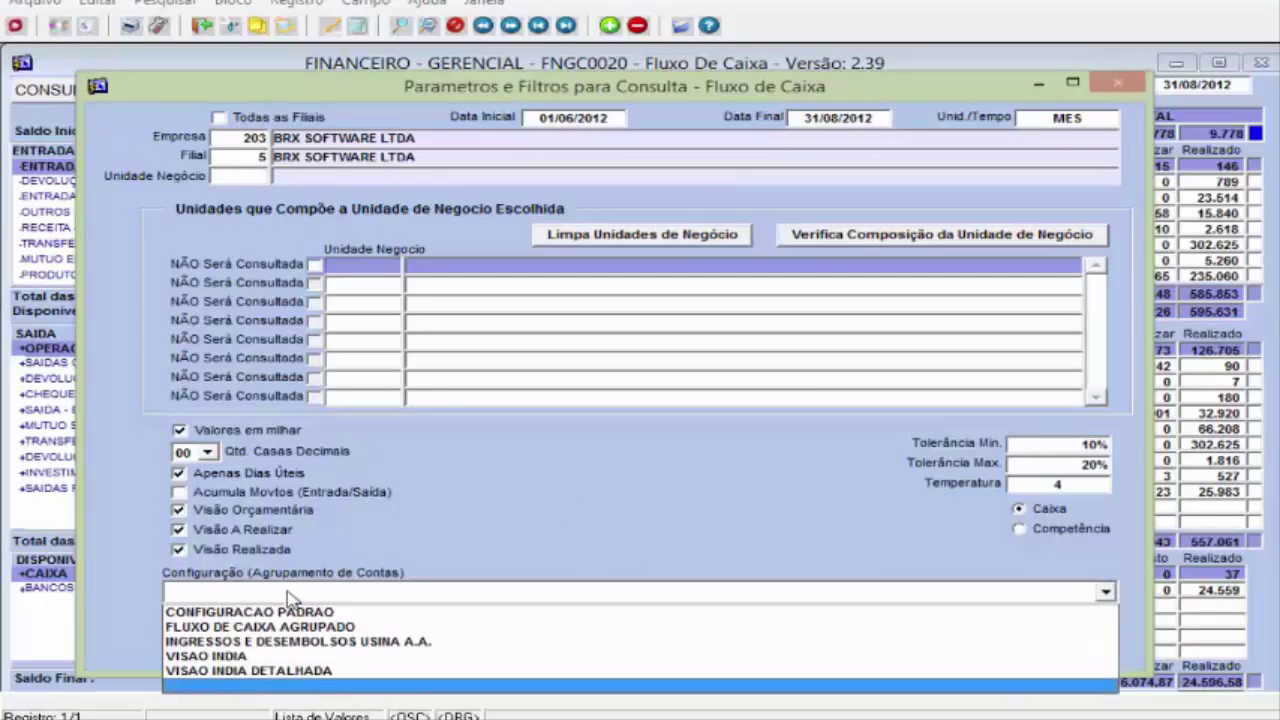
pyautogui.click(292, 611)
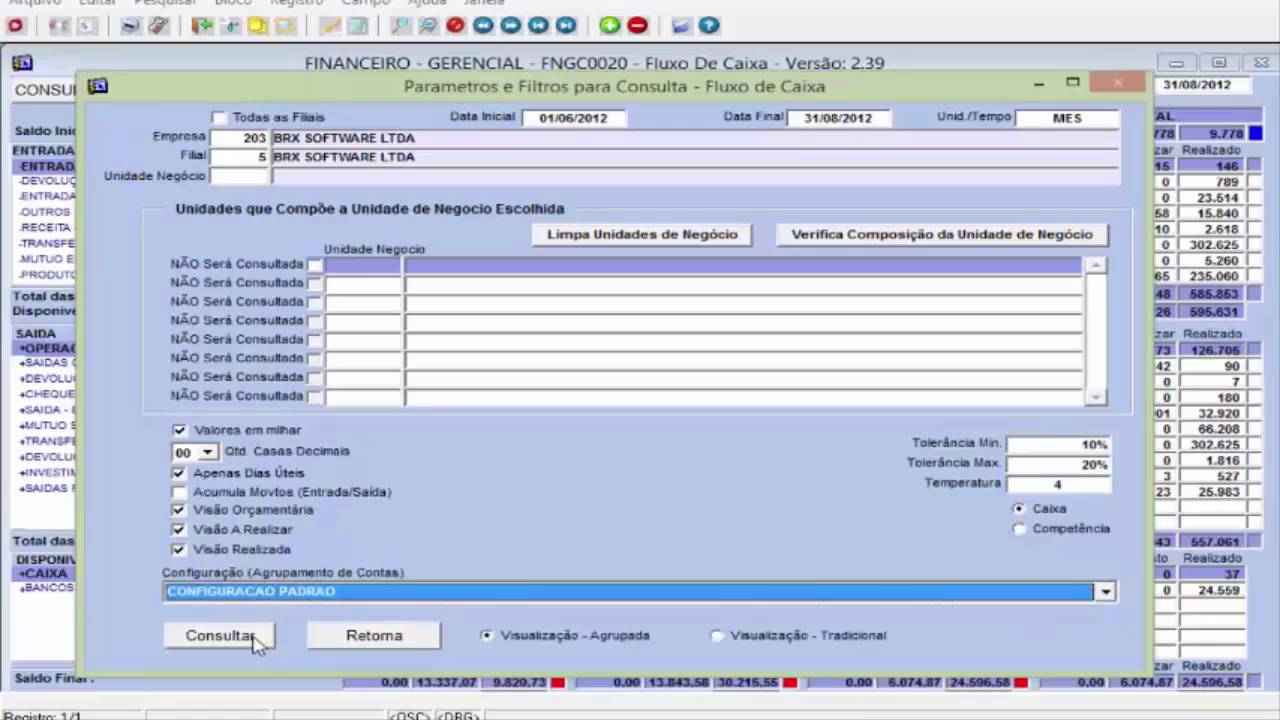
pyautogui.click(255, 643)
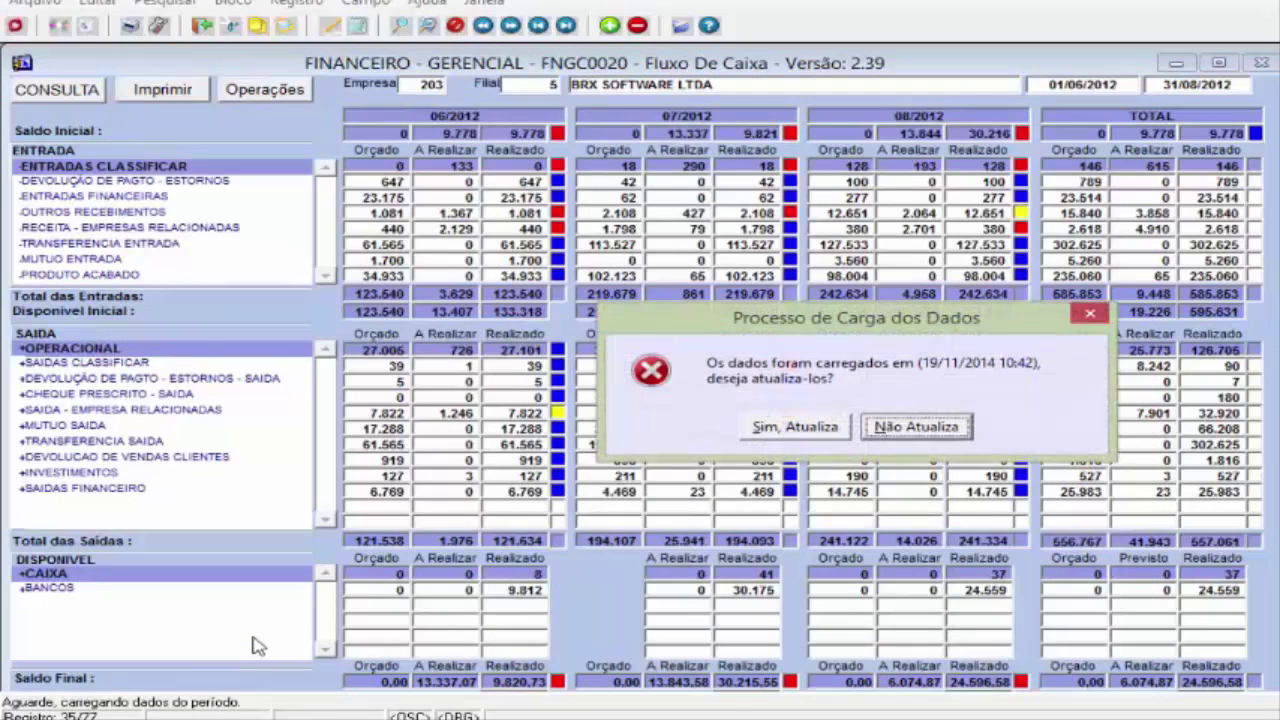
pyautogui.click(945, 428)
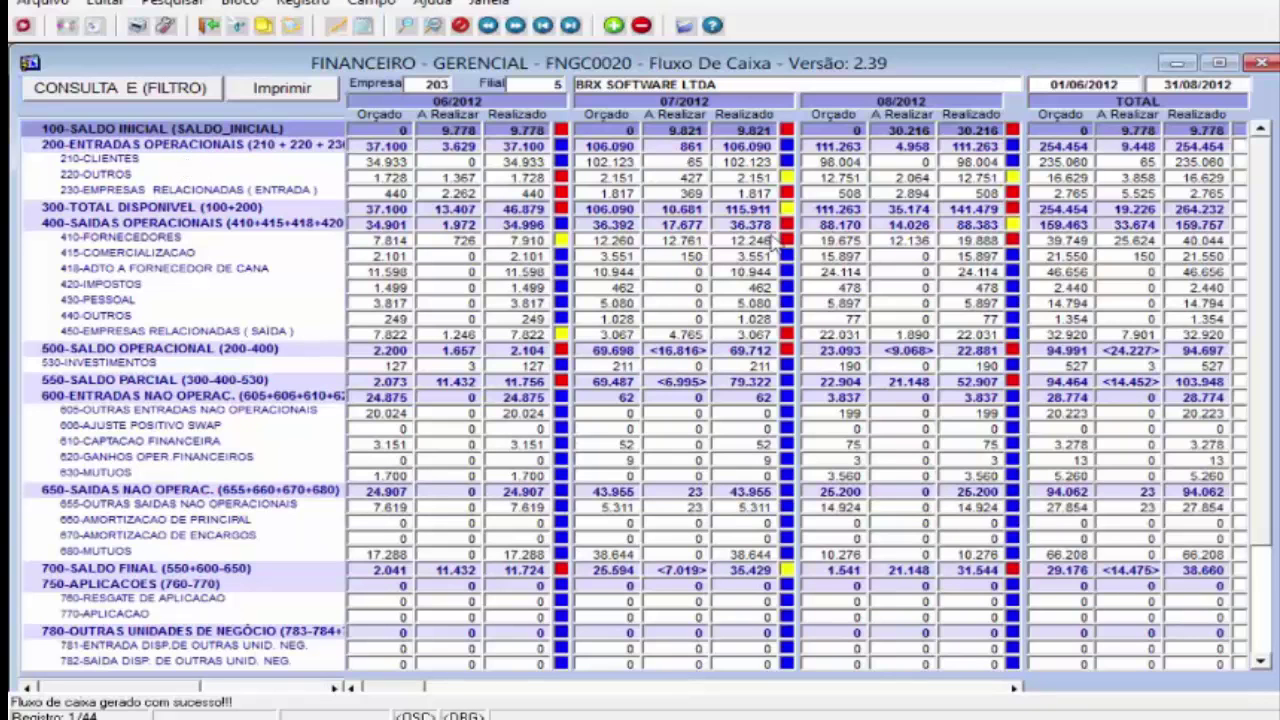
# - Open the breakdown of the realized 07/2012 amount for 210-CLIENTES and expand its ACUCAR account
pyautogui.click(697, 162)
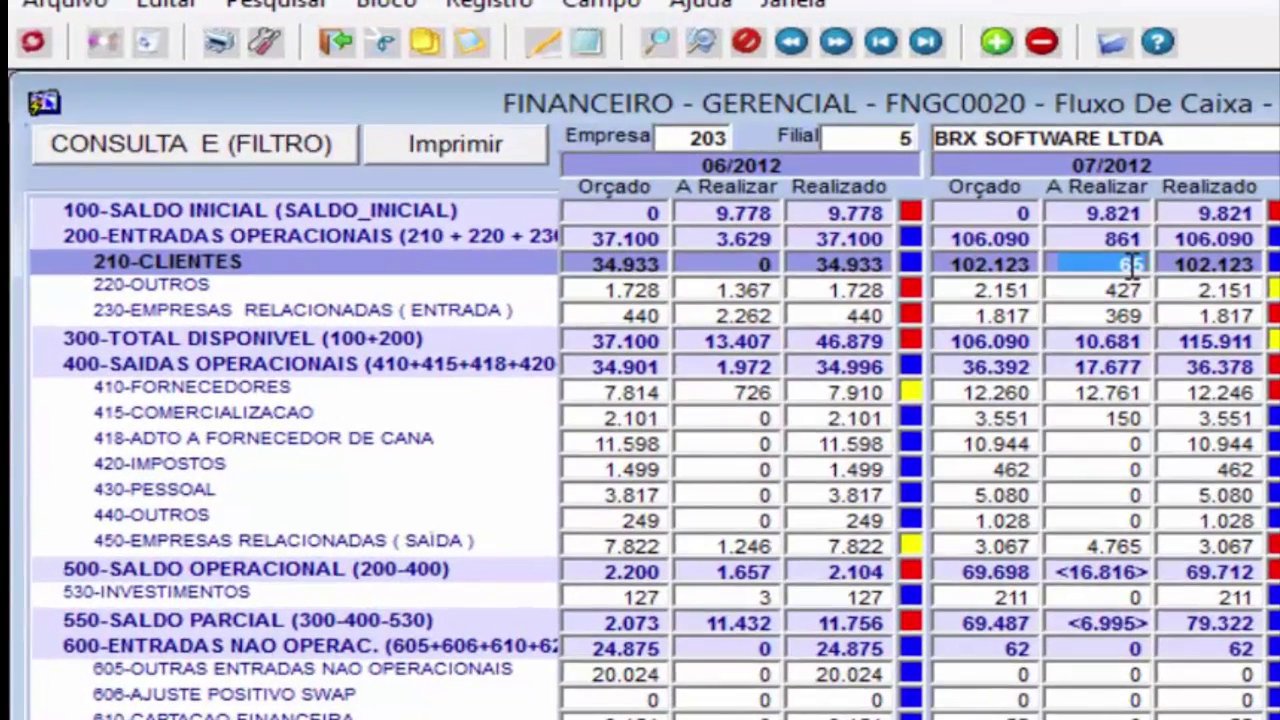
pyautogui.click(1200, 264)
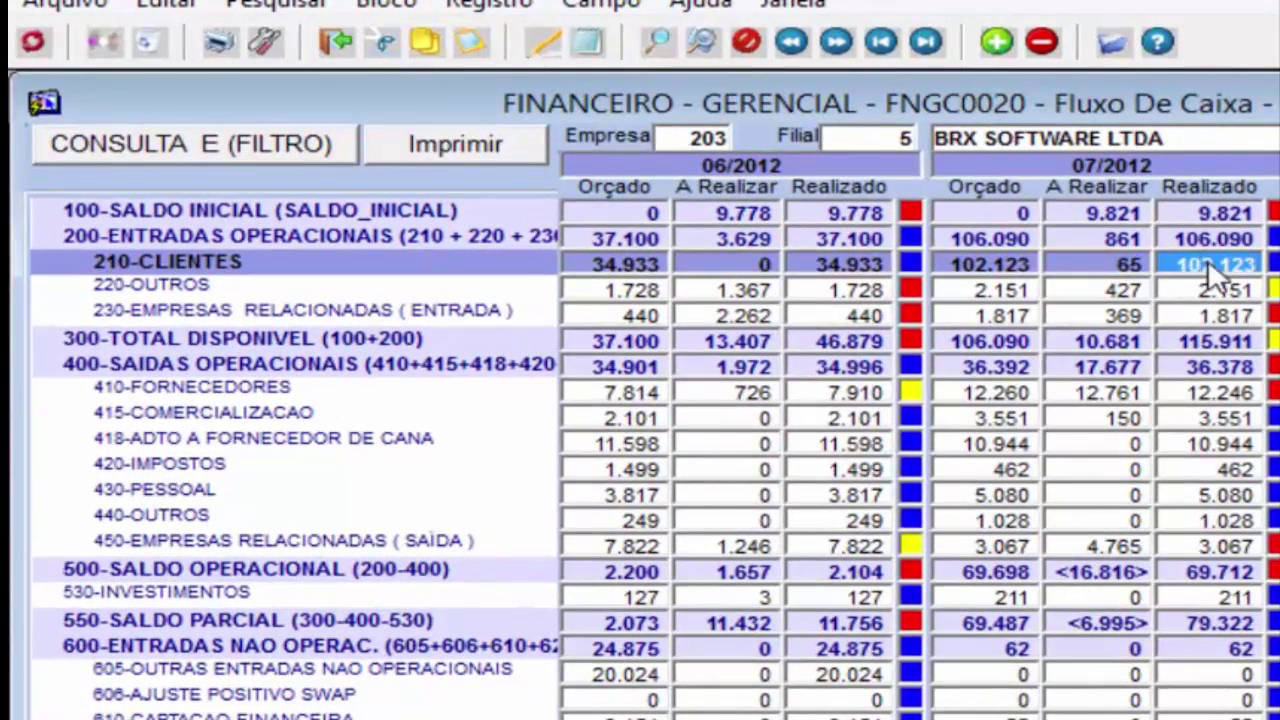
pyautogui.doubleClick(1211, 268)
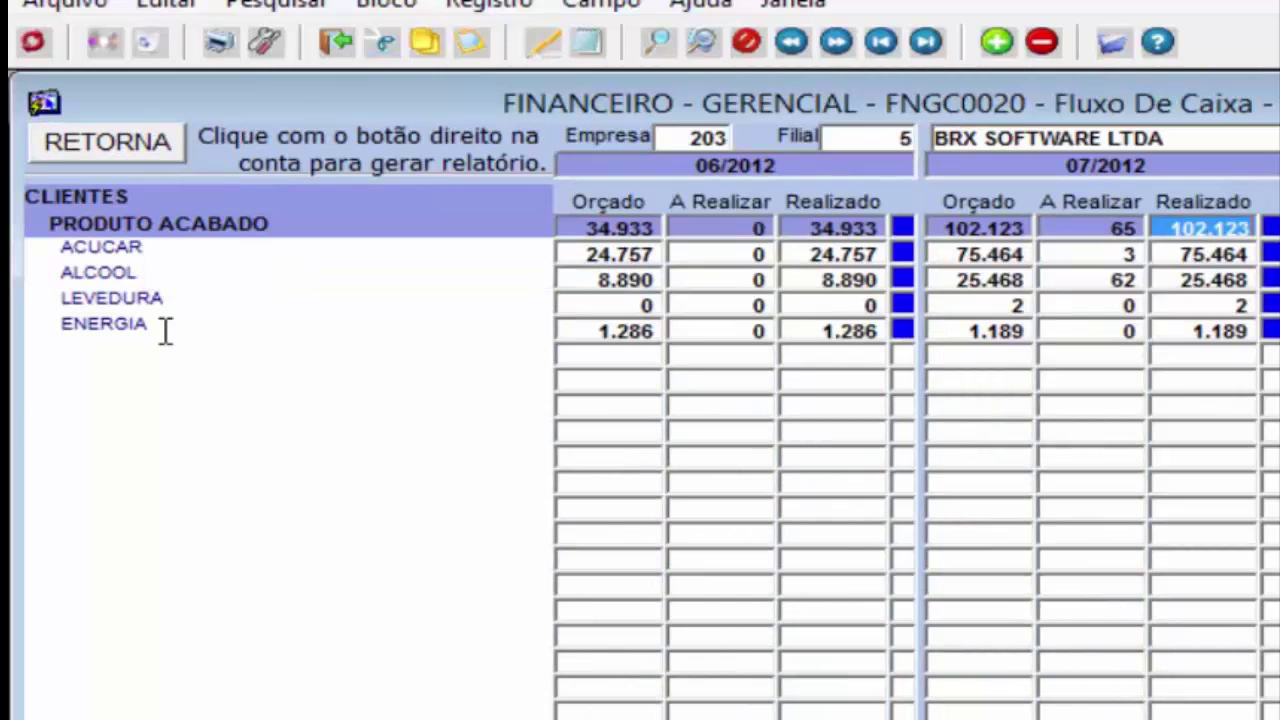
pyautogui.click(1222, 256)
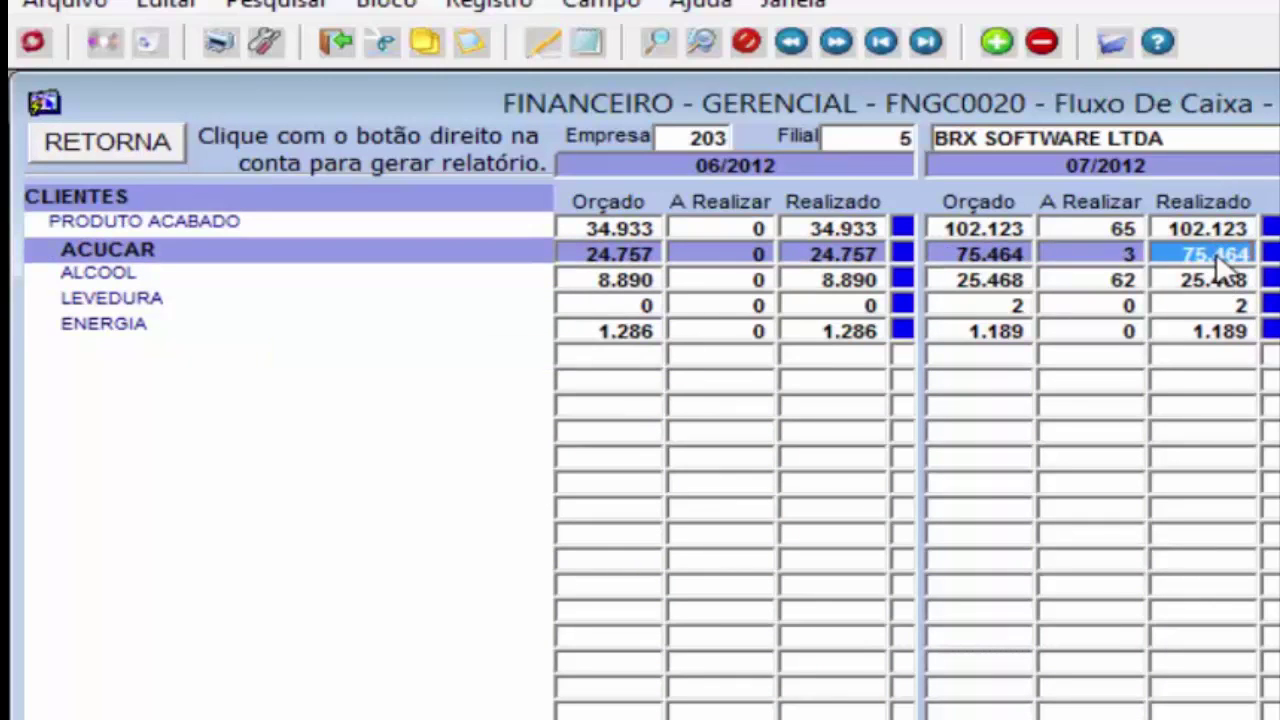
pyautogui.doubleClick(1218, 255)
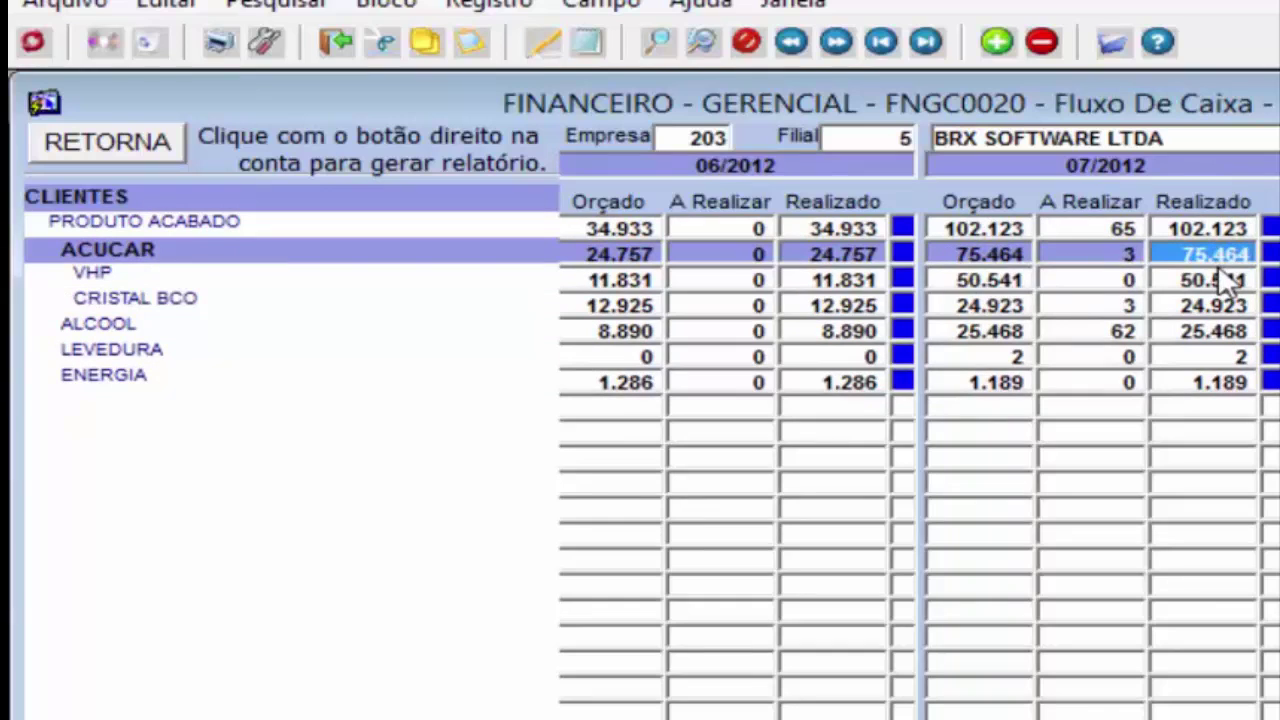
# - Check the realized 07/2012 VHP and CRISTAL BCO amounts, then expand ALCOOL and check ANIDRO and ENERGIA
pyautogui.click(1236, 282)
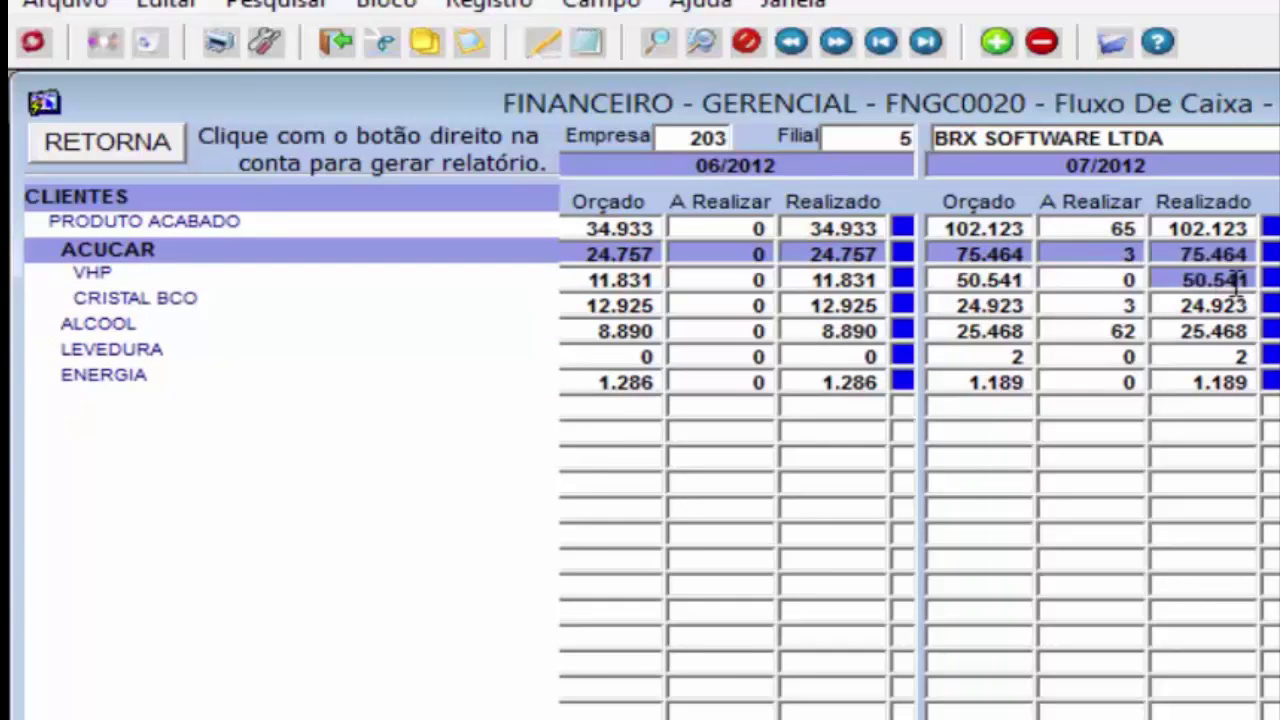
pyautogui.click(1230, 306)
pyautogui.click(1210, 334)
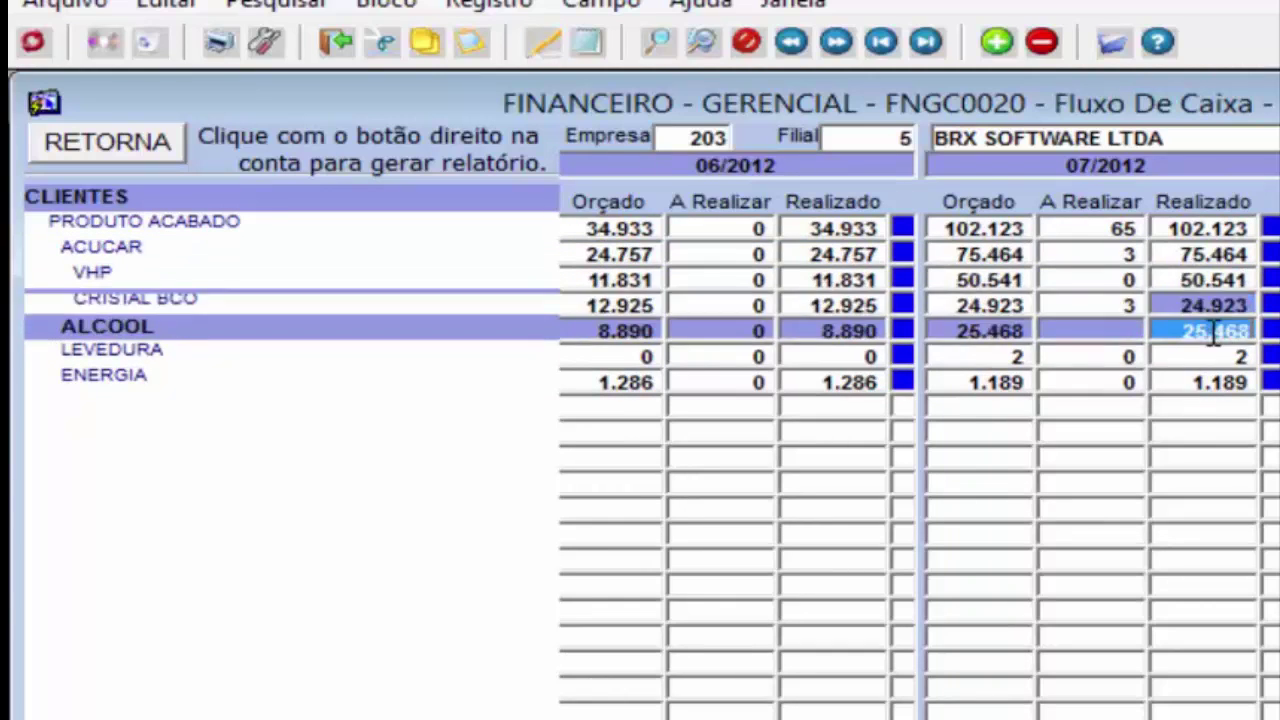
pyautogui.doubleClick(1215, 338)
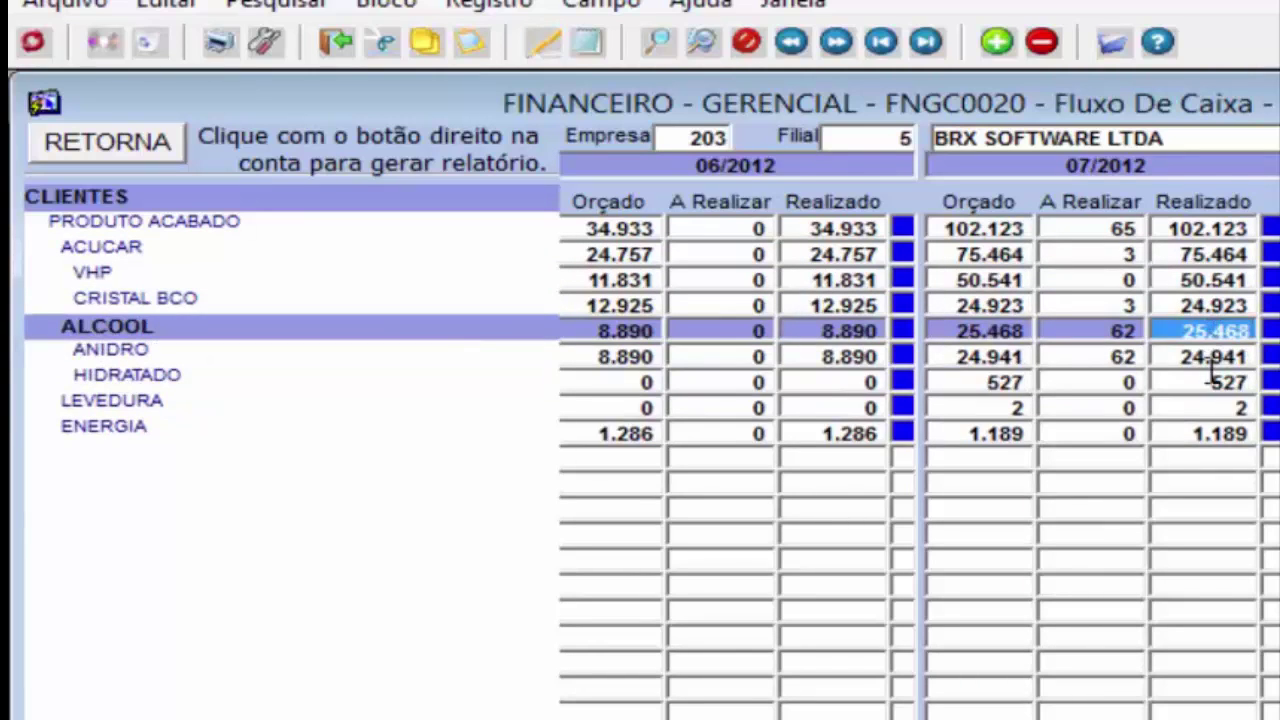
pyautogui.click(1215, 358)
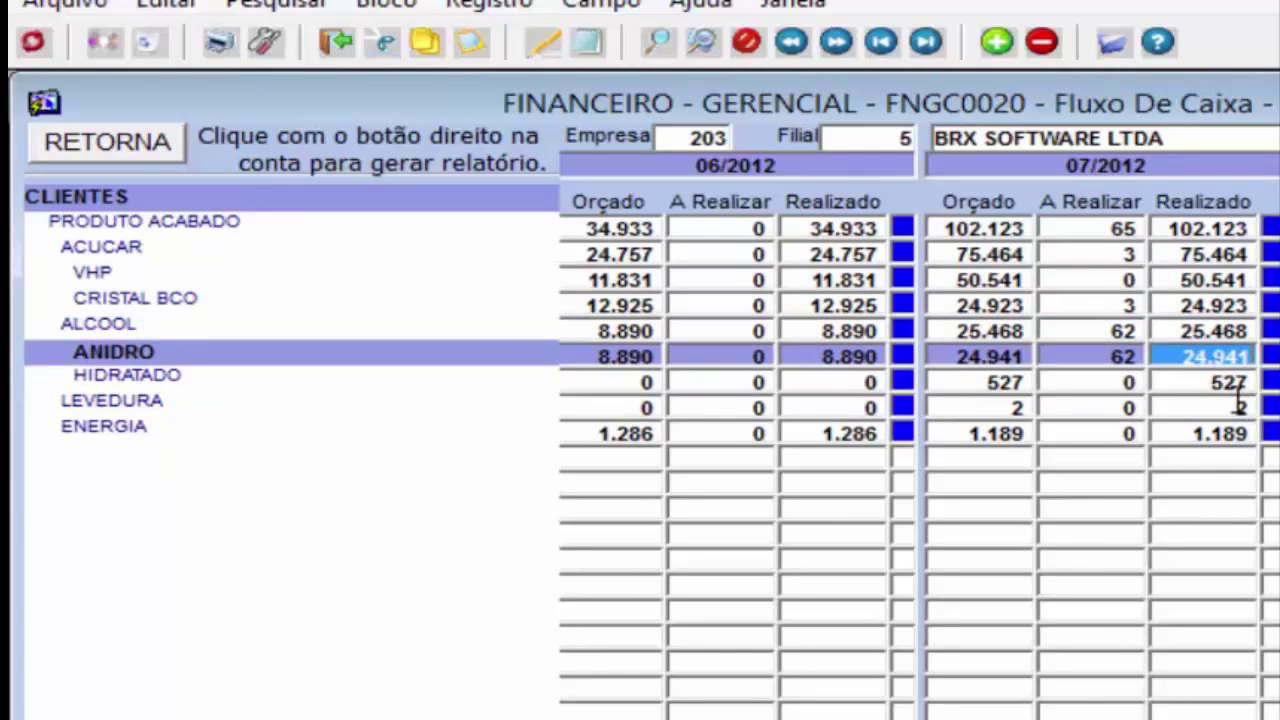
pyautogui.click(1226, 434)
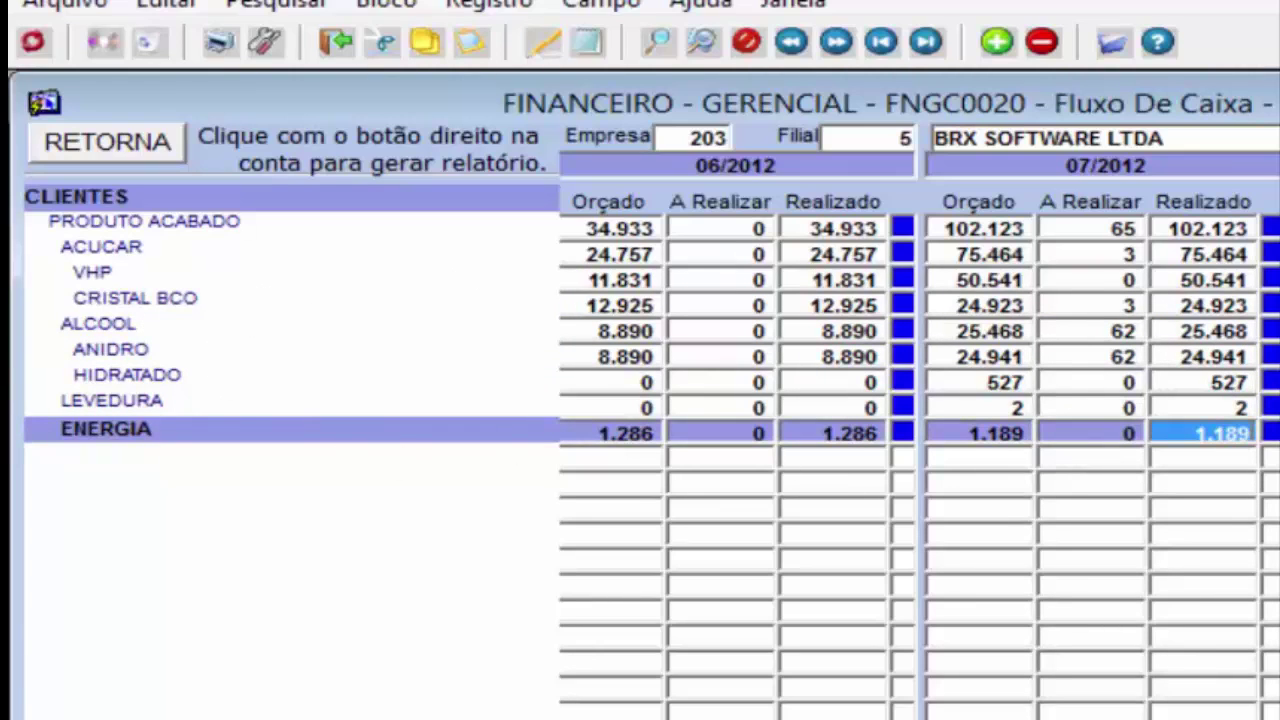
# - Expand HIDRATADO and open the operations detail of the realized 07/2012 amount for MERCADO INTERNO (HI)
pyautogui.click(1198, 280)
pyautogui.doubleClick(1228, 391)
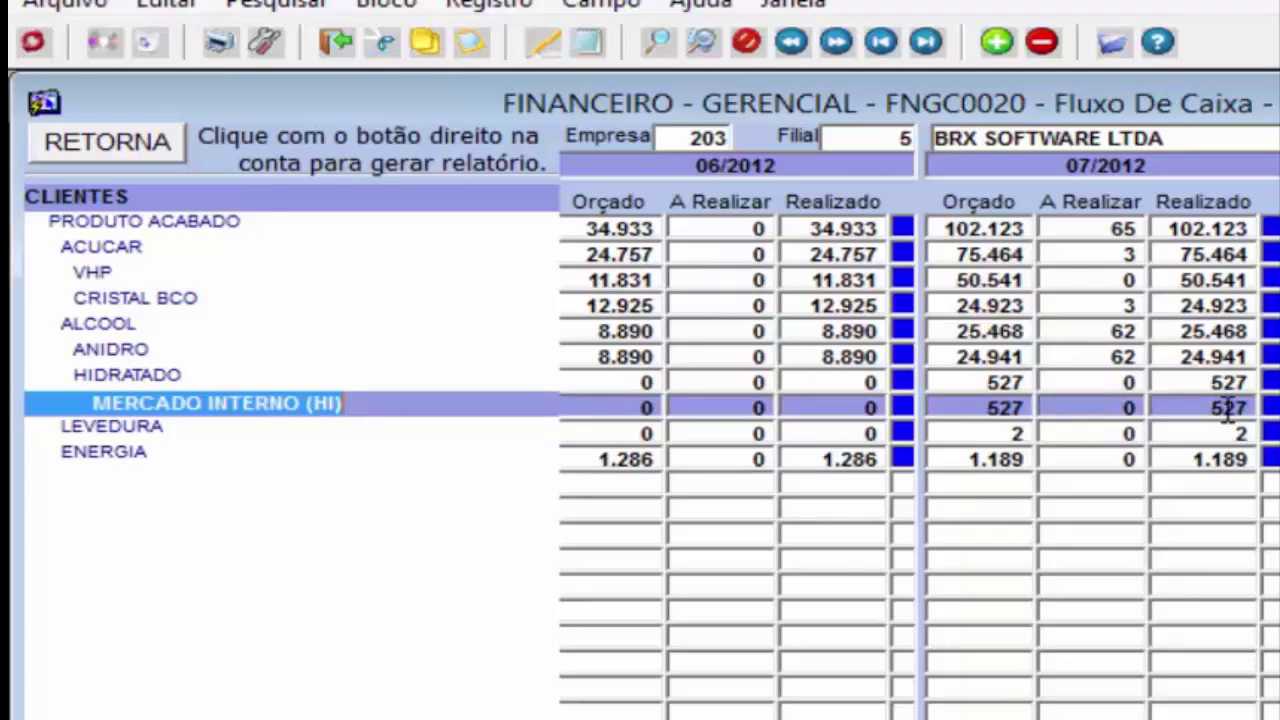
pyautogui.click(1224, 410)
pyautogui.doubleClick(1226, 412)
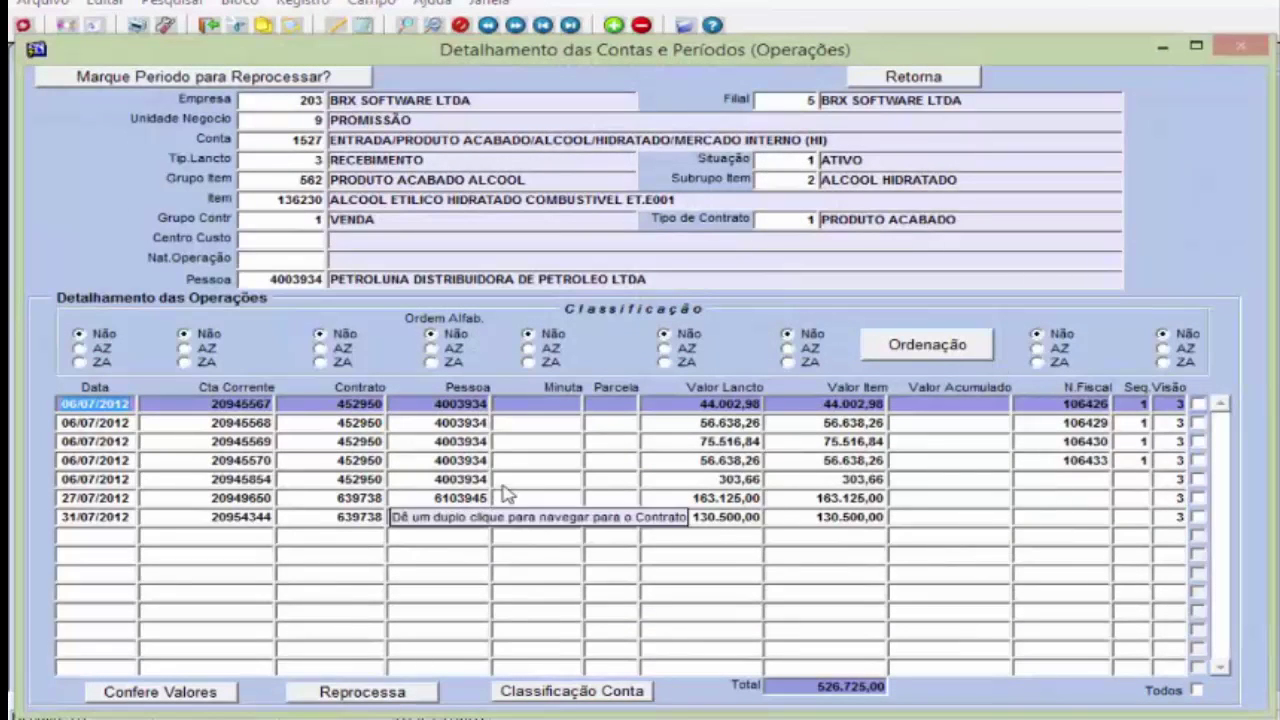
# - Look over the listed operations and open the fiscal invoice of the first 06/07/2012 entry, worth 44.002,98
pyautogui.click(1104, 423)
pyautogui.click(1104, 440)
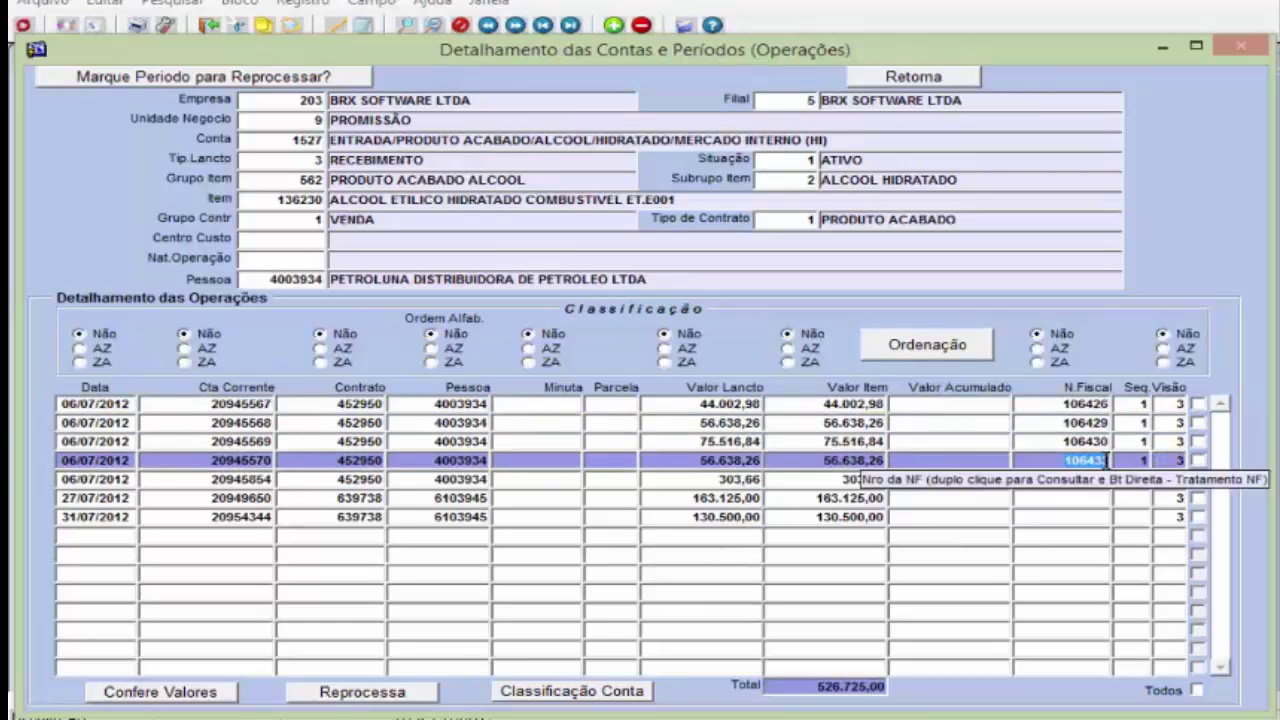
pyautogui.click(882, 498)
pyautogui.click(1100, 405)
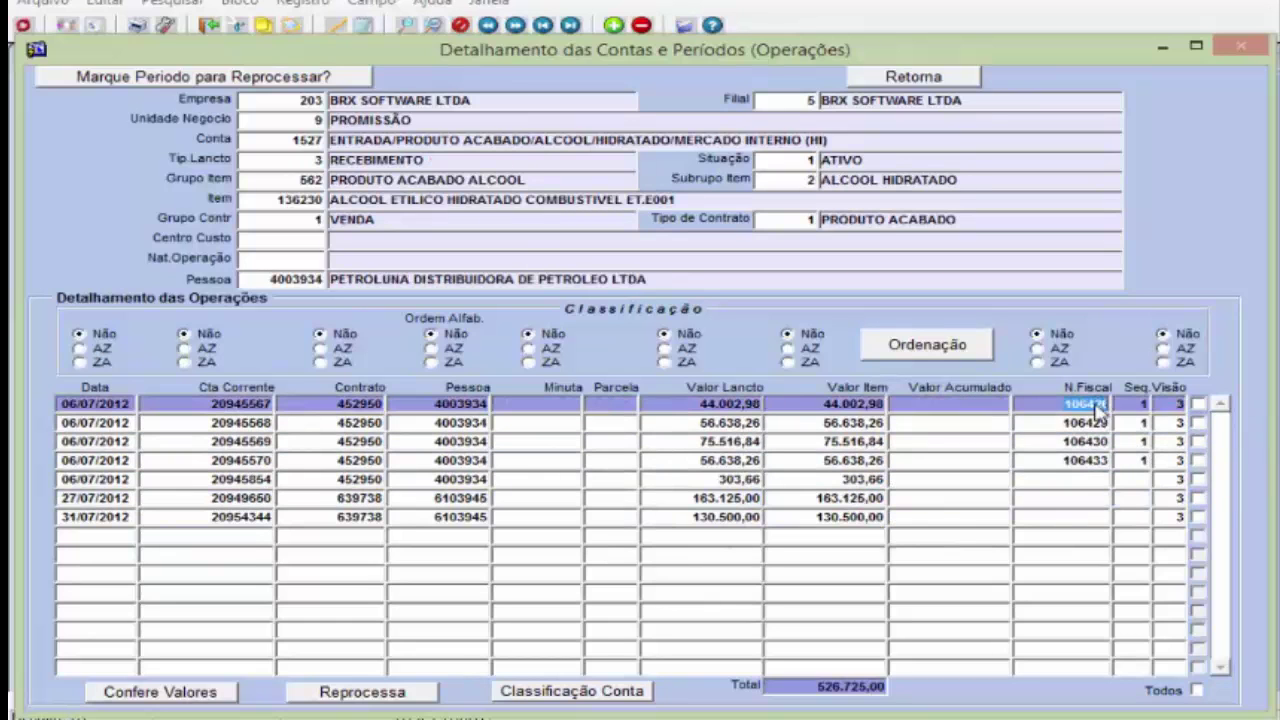
pyautogui.doubleClick(1100, 405)
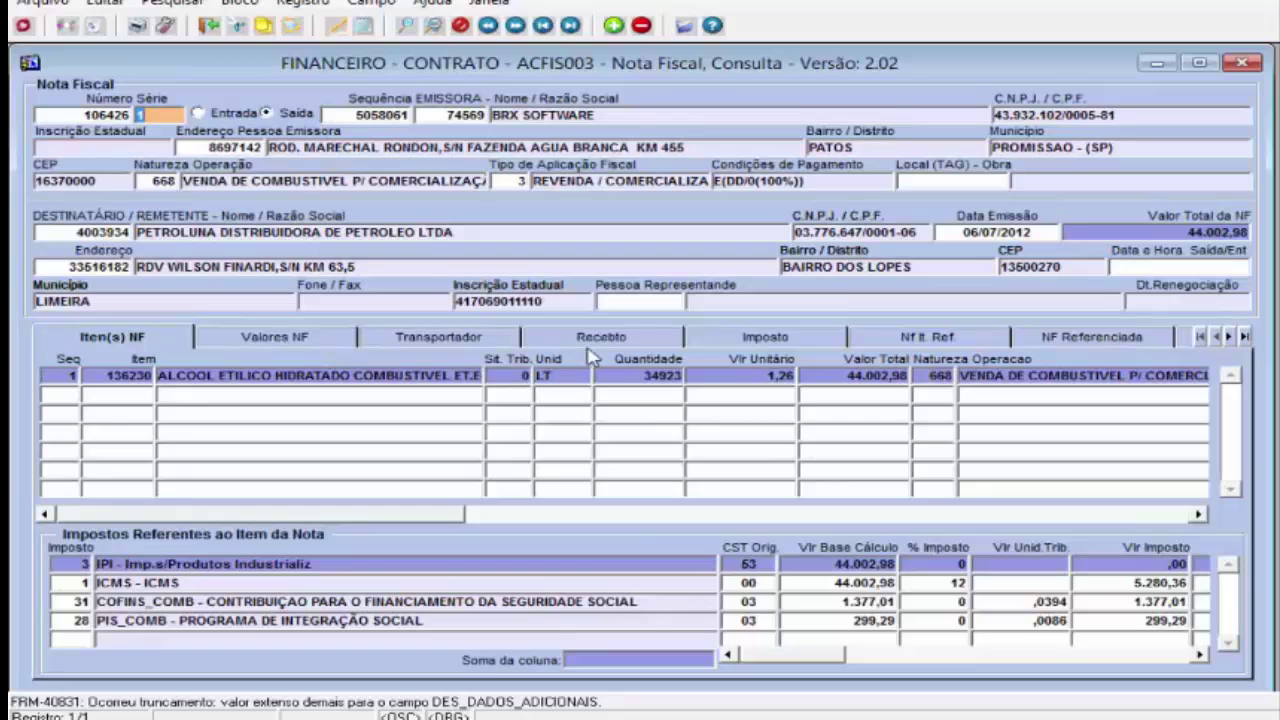
# - Review the invoice's taxes, item references, referenced invoices, additional data, current account and accounting entries
pyautogui.click(745, 342)
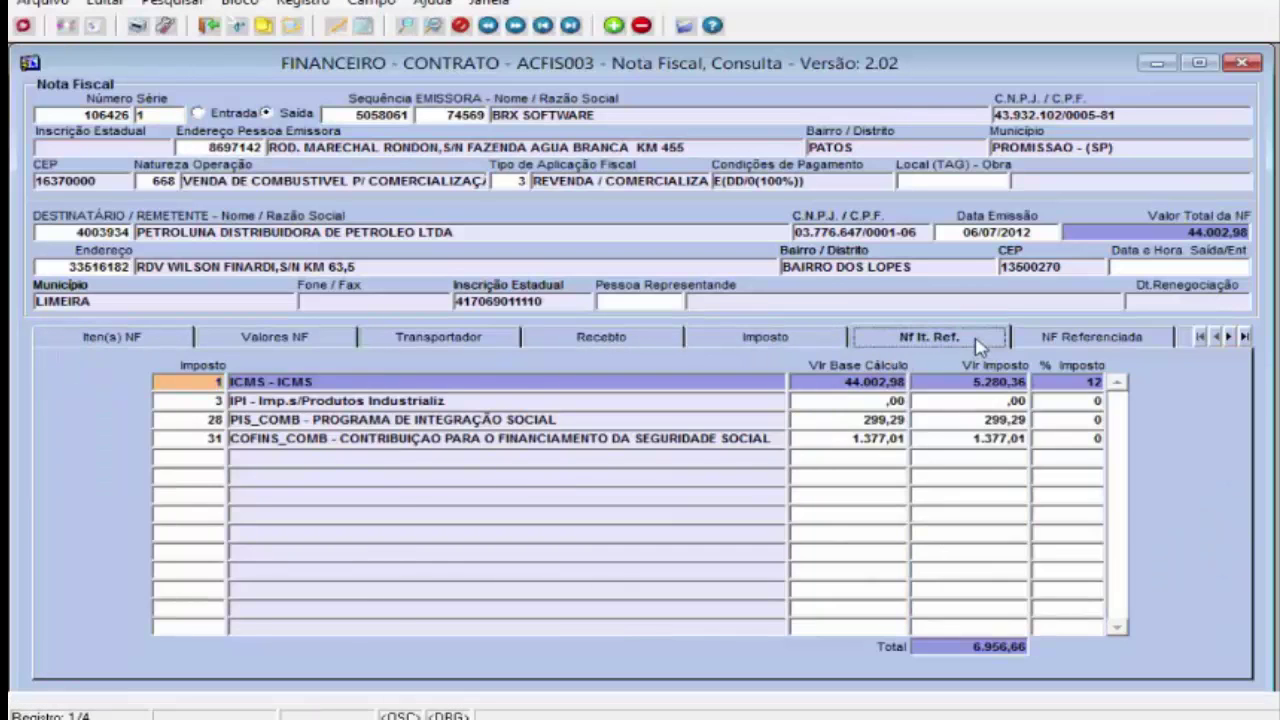
pyautogui.click(976, 344)
pyautogui.click(1076, 342)
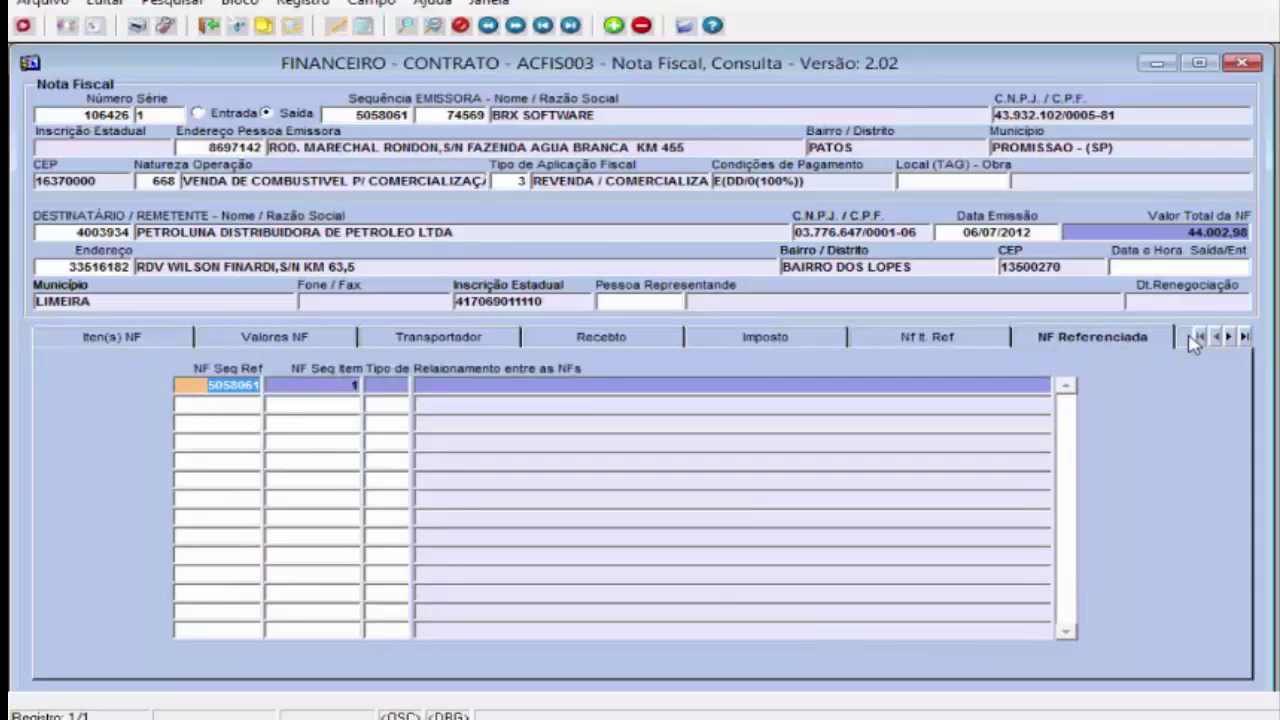
pyautogui.click(1190, 341)
pyautogui.click(1190, 341)
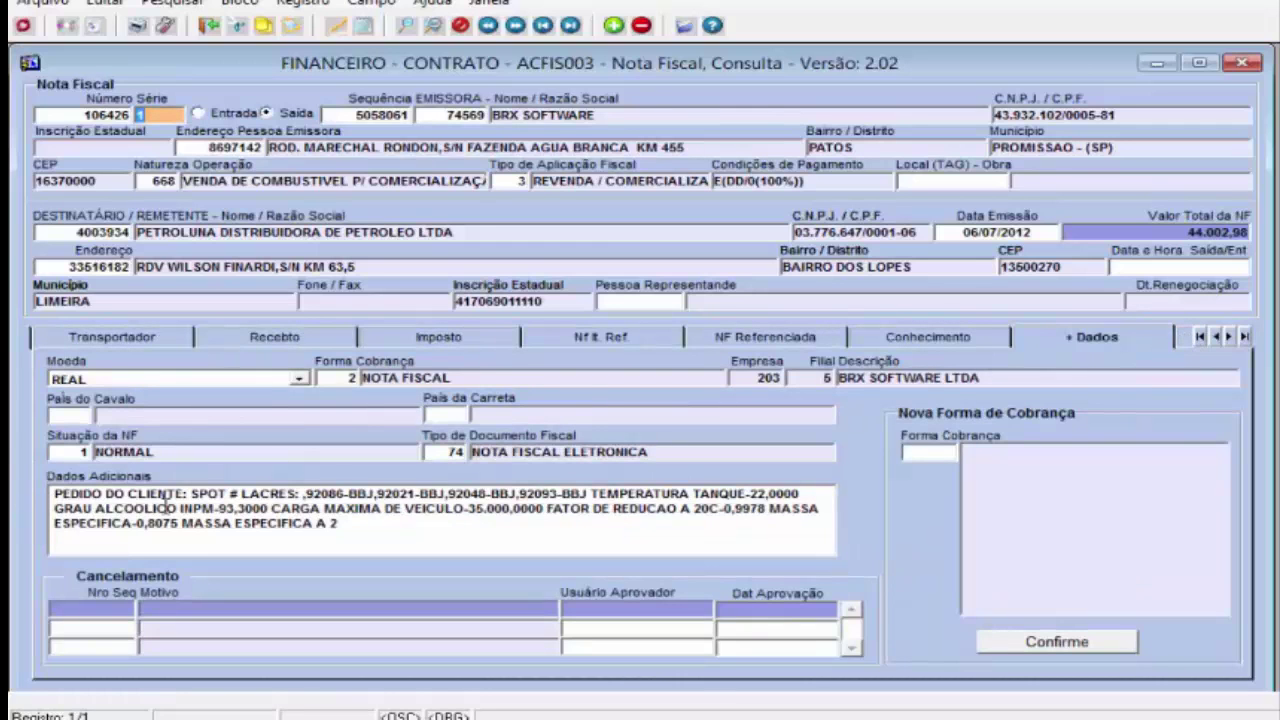
pyautogui.click(1190, 344)
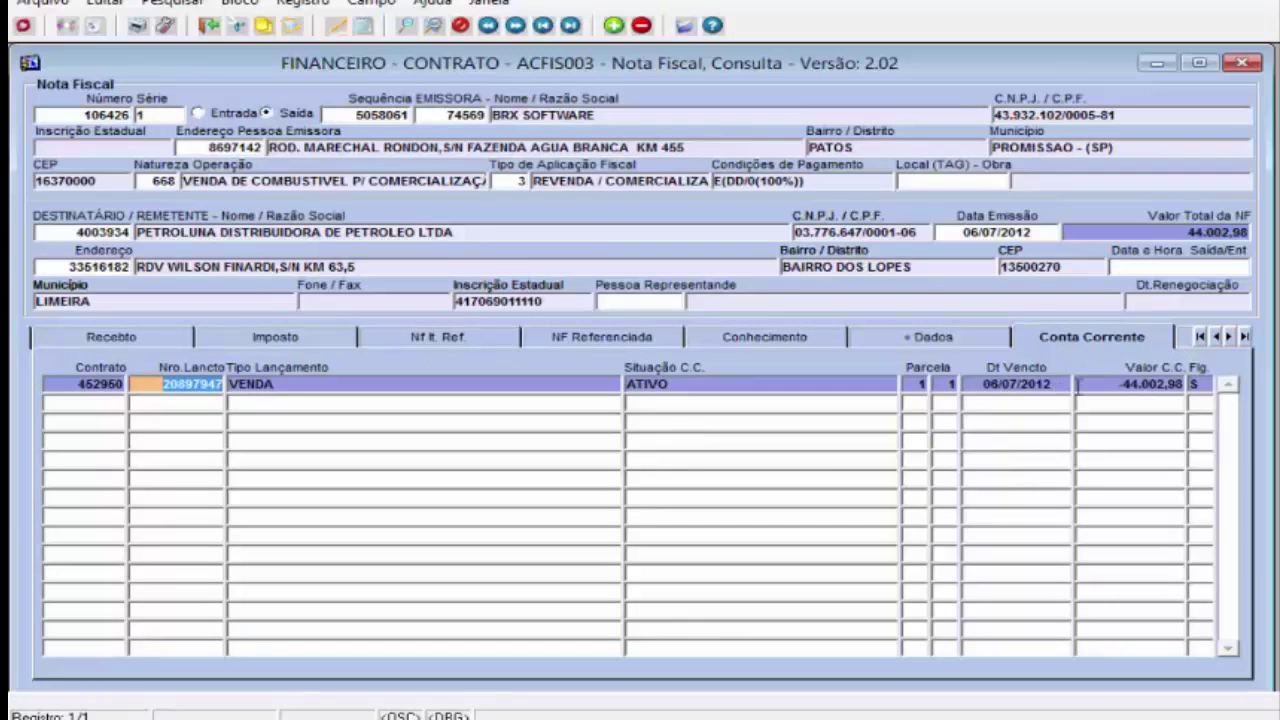
pyautogui.click(1190, 345)
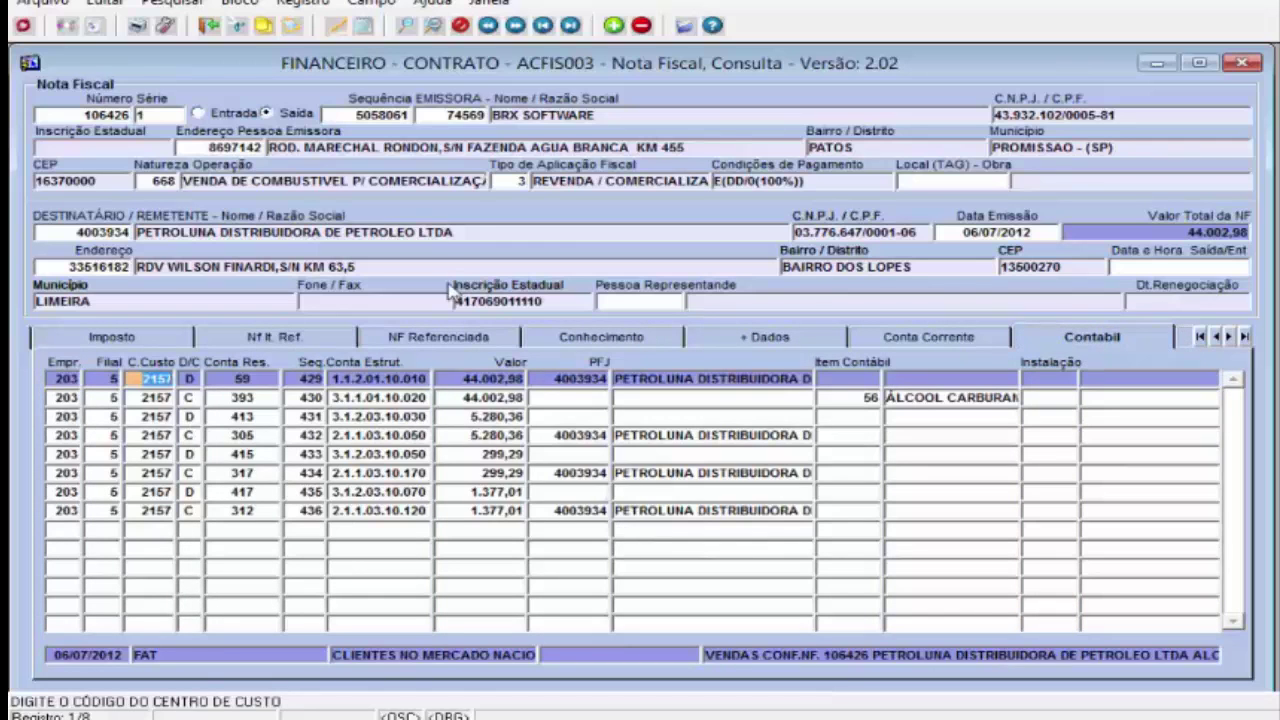
# - Leave the invoice, the operations detail and the CLIENTES breakdown to return to the main cash flow report
pyautogui.click(209, 26)
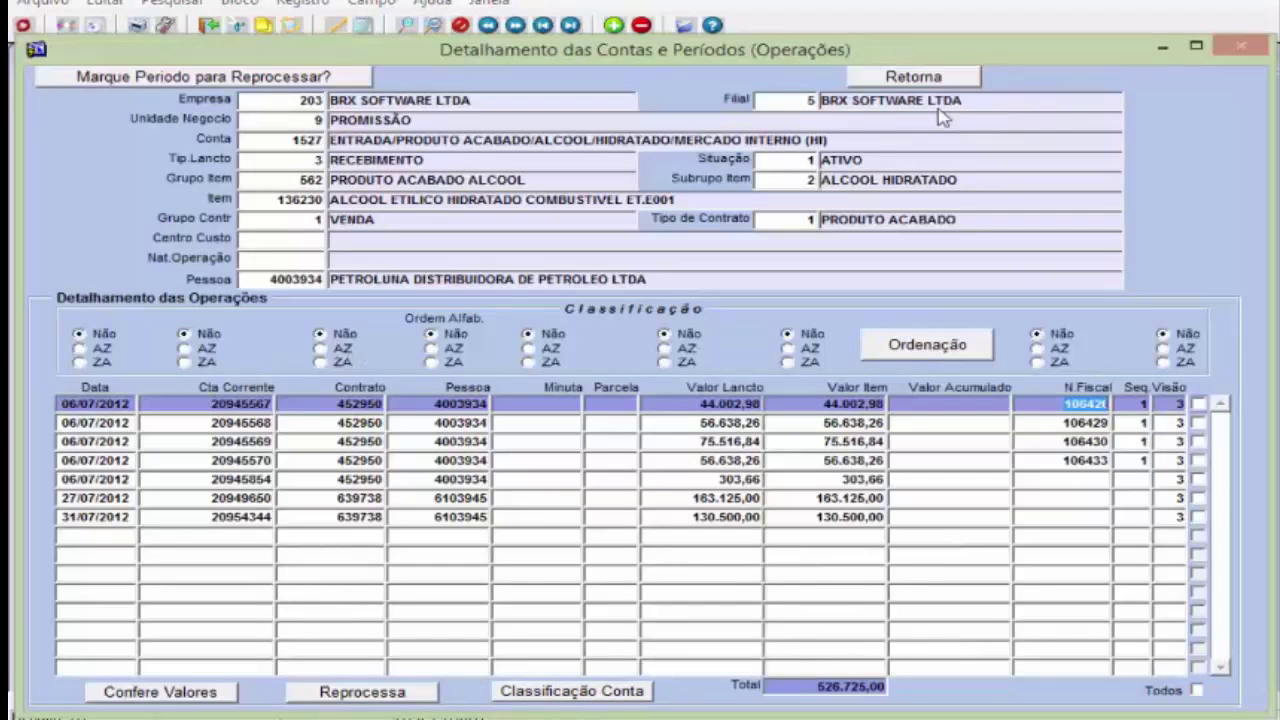
pyautogui.click(915, 78)
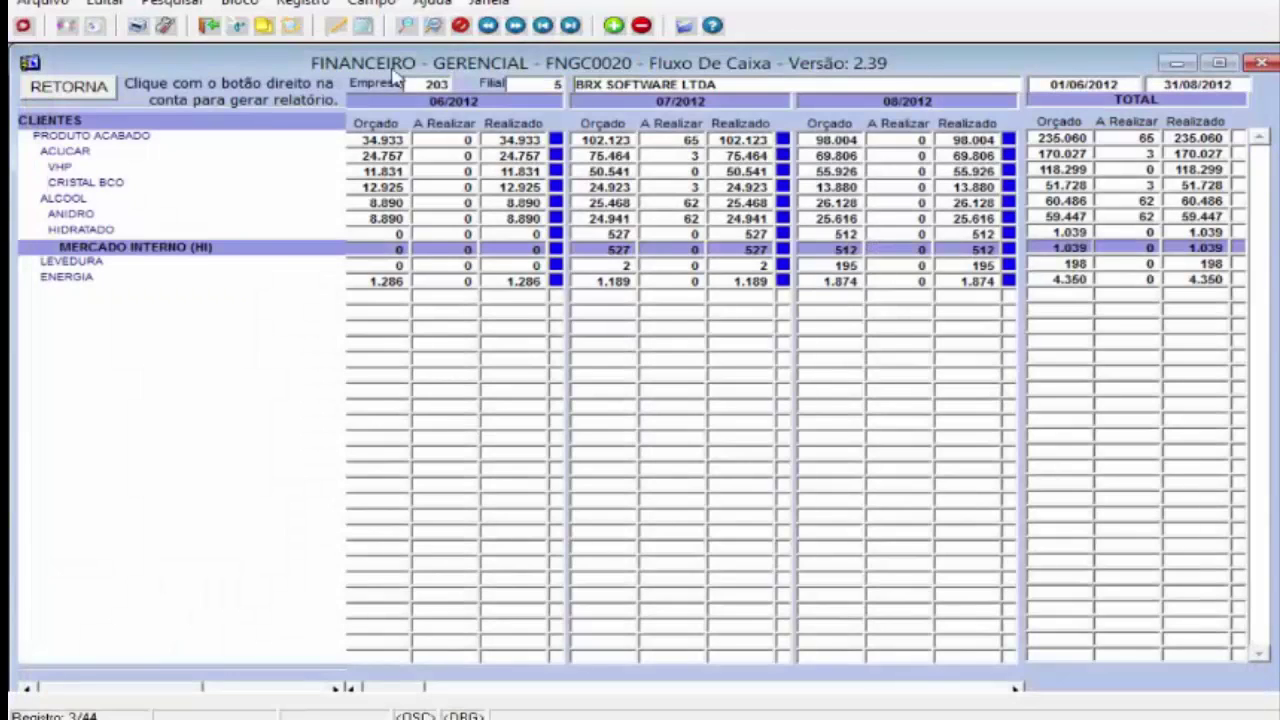
pyautogui.click(63, 88)
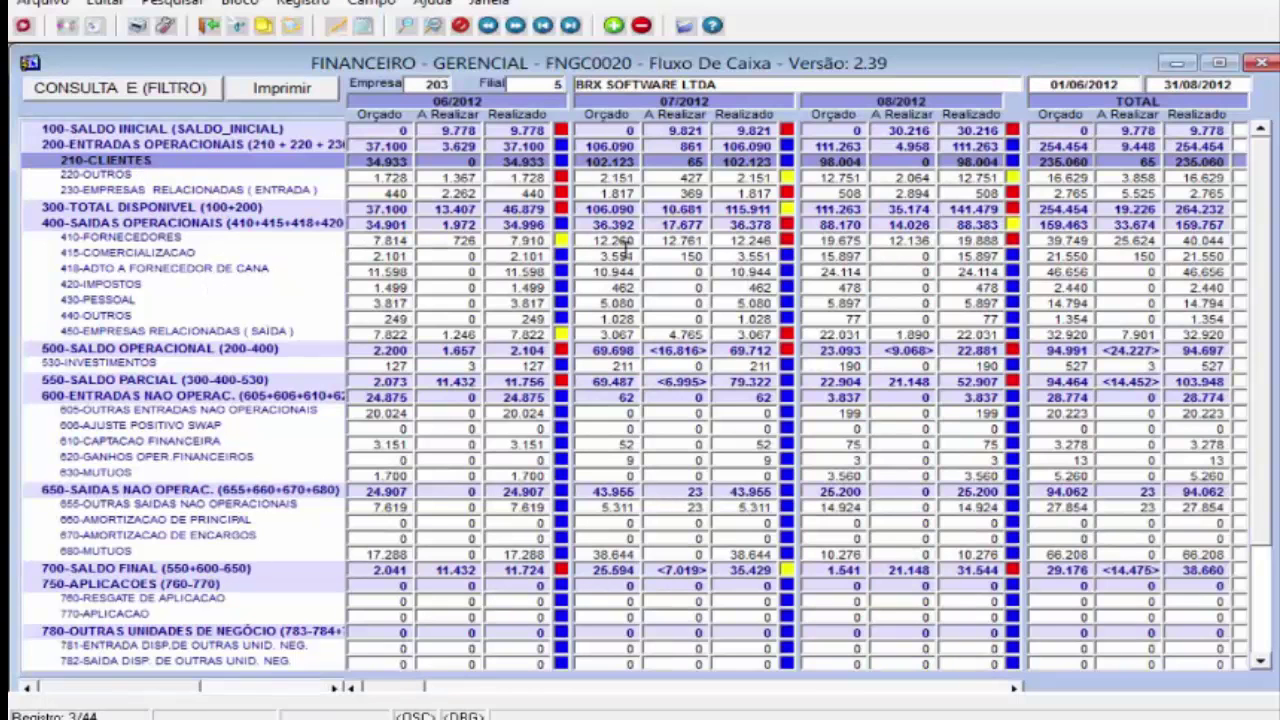
# - Open the FORNECEDORES account breakdown from its realized 07/2012 amount in the cash flow report
pyautogui.click(737, 242)
pyautogui.click(757, 242)
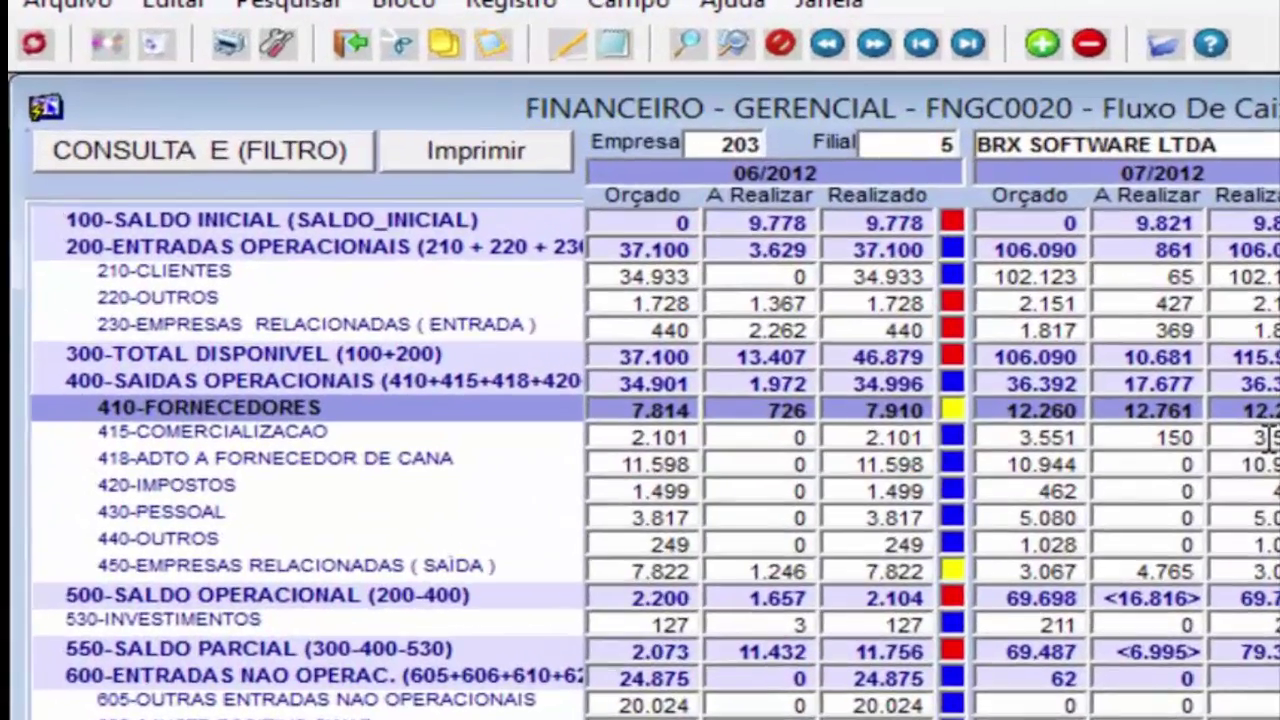
pyautogui.doubleClick(748, 244)
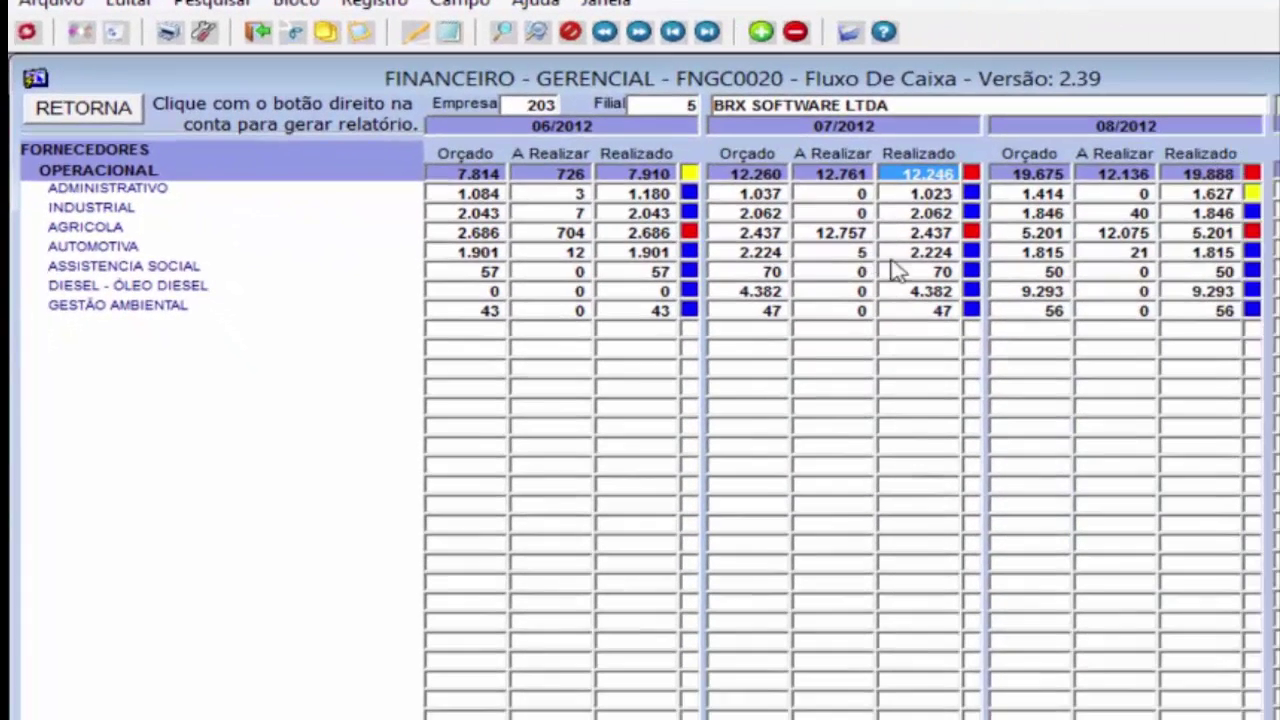
# - Expand AGRICOLA and its INSUMOS sub-account from their realized 07/2012 amounts
pyautogui.click(926, 254)
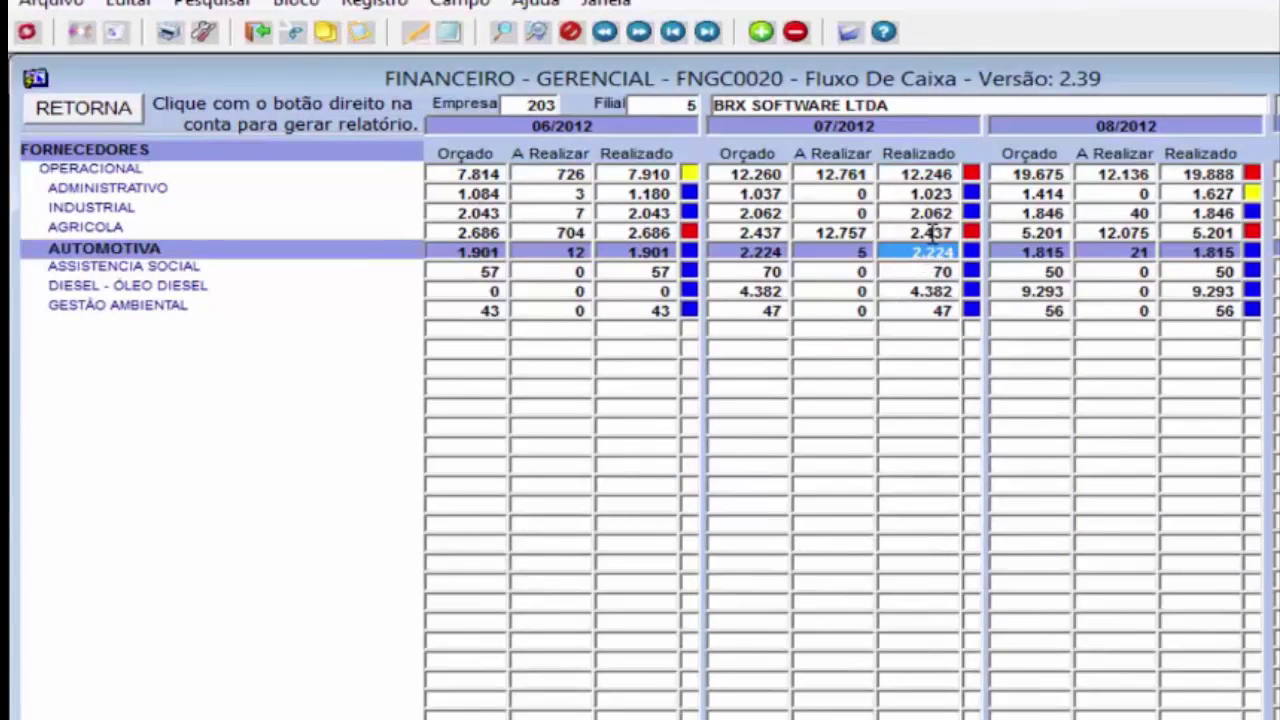
pyautogui.doubleClick(926, 233)
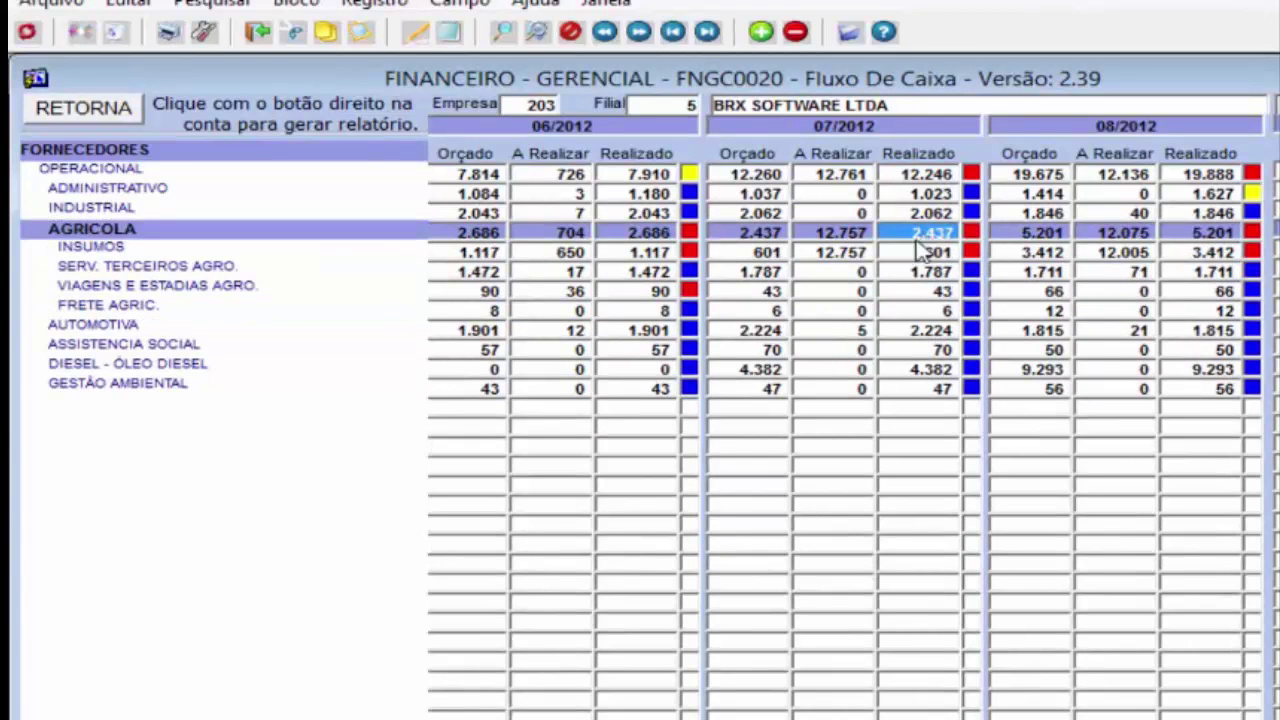
pyautogui.click(905, 272)
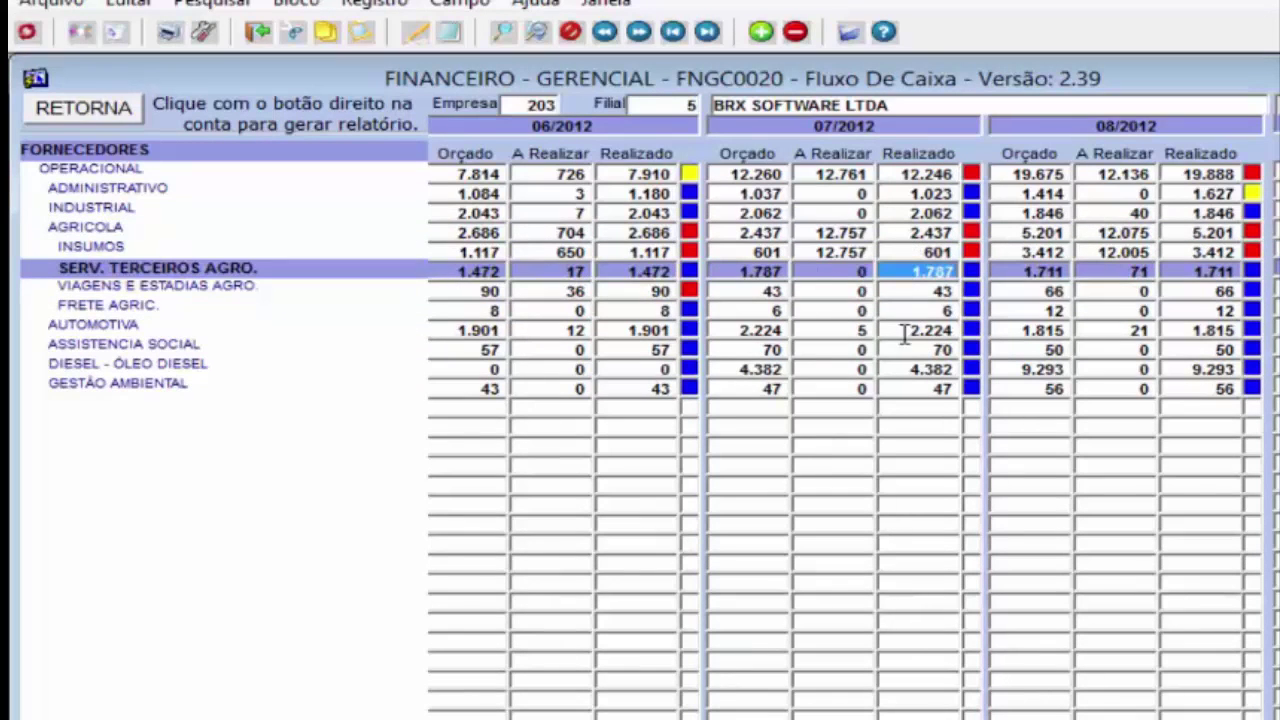
pyautogui.click(937, 253)
pyautogui.doubleClick(937, 255)
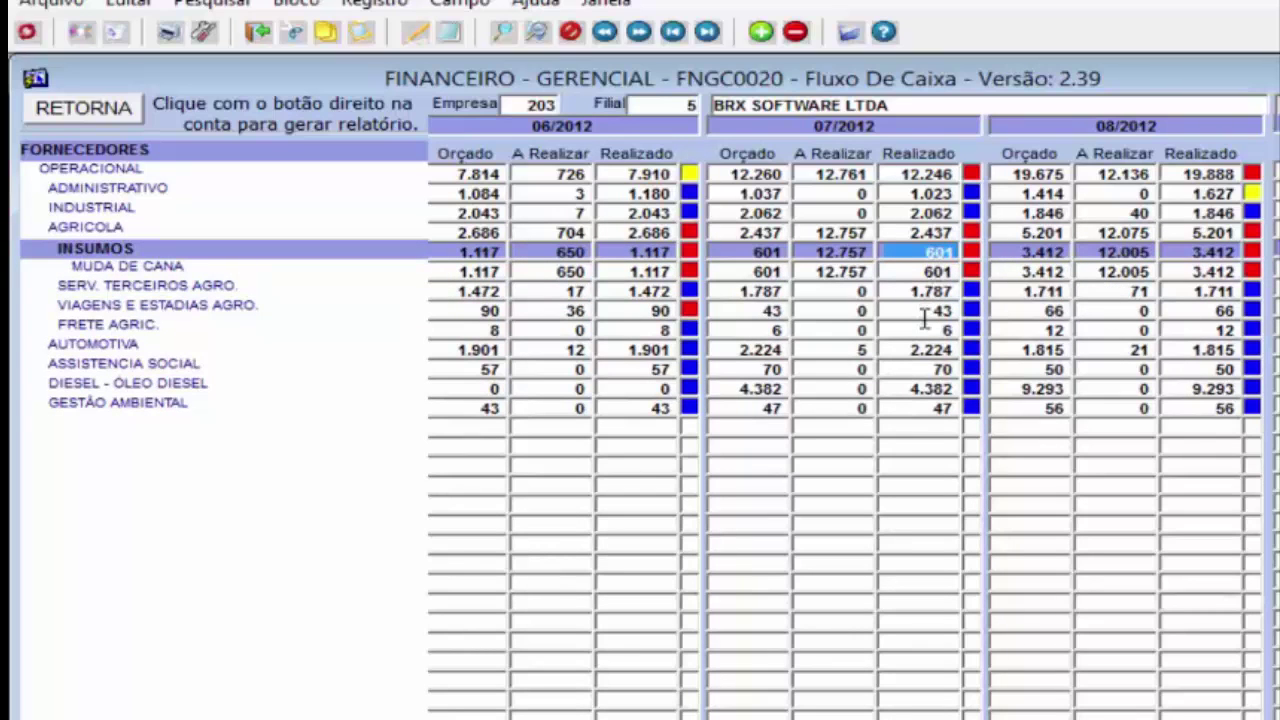
# - Expand AUTOMOTIVA and check the realized 07/2012 amounts of TAXAS E LICENCIAMENTOS and LUBRIFICANTES
pyautogui.doubleClick(925, 350)
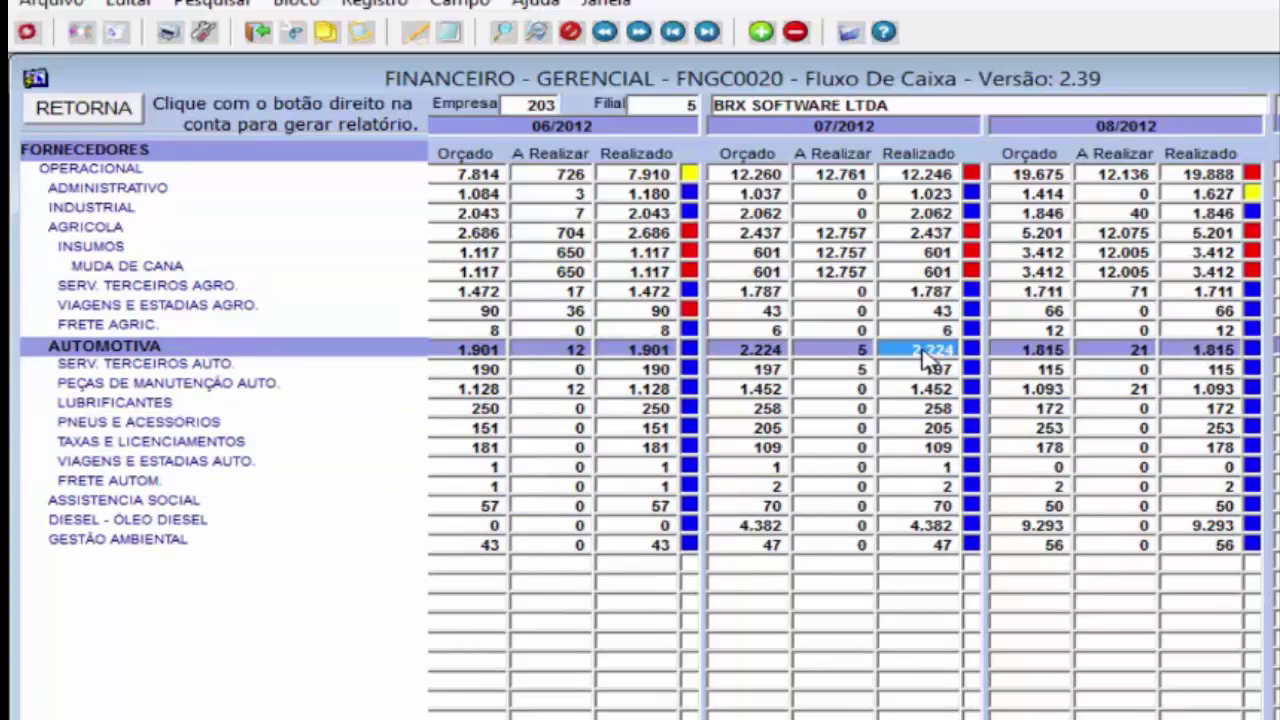
pyautogui.click(935, 447)
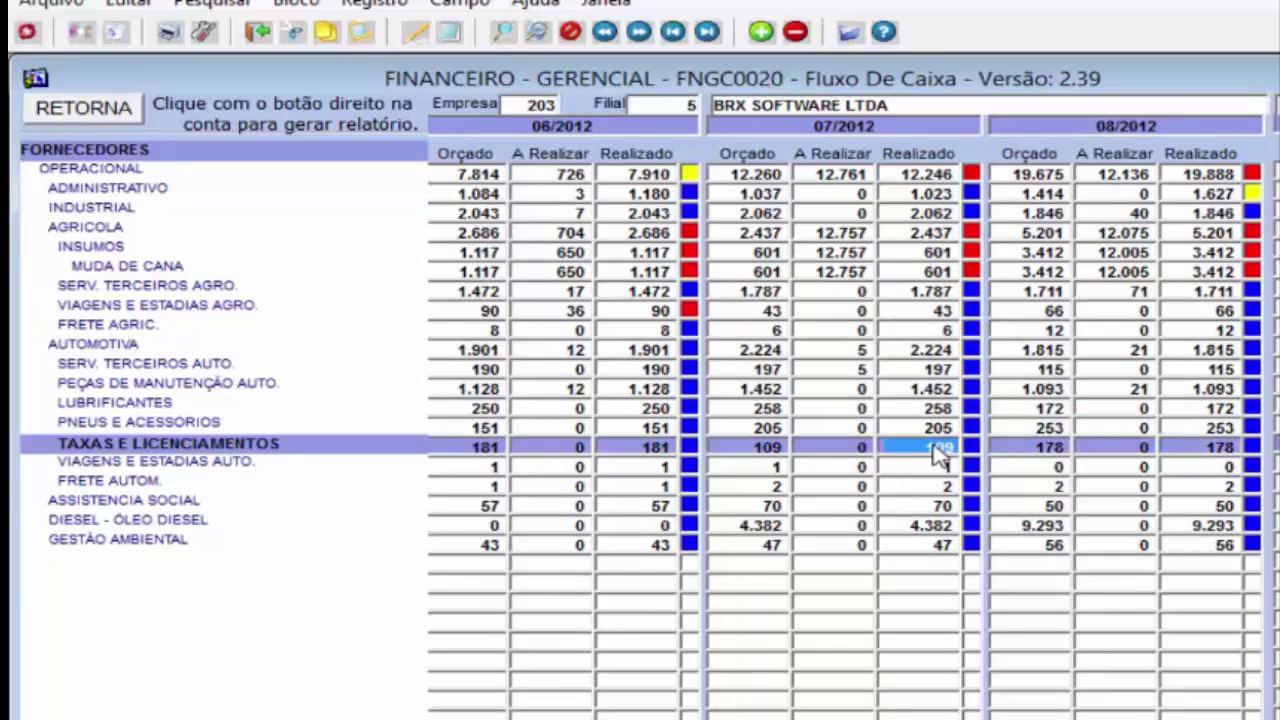
pyautogui.doubleClick(941, 407)
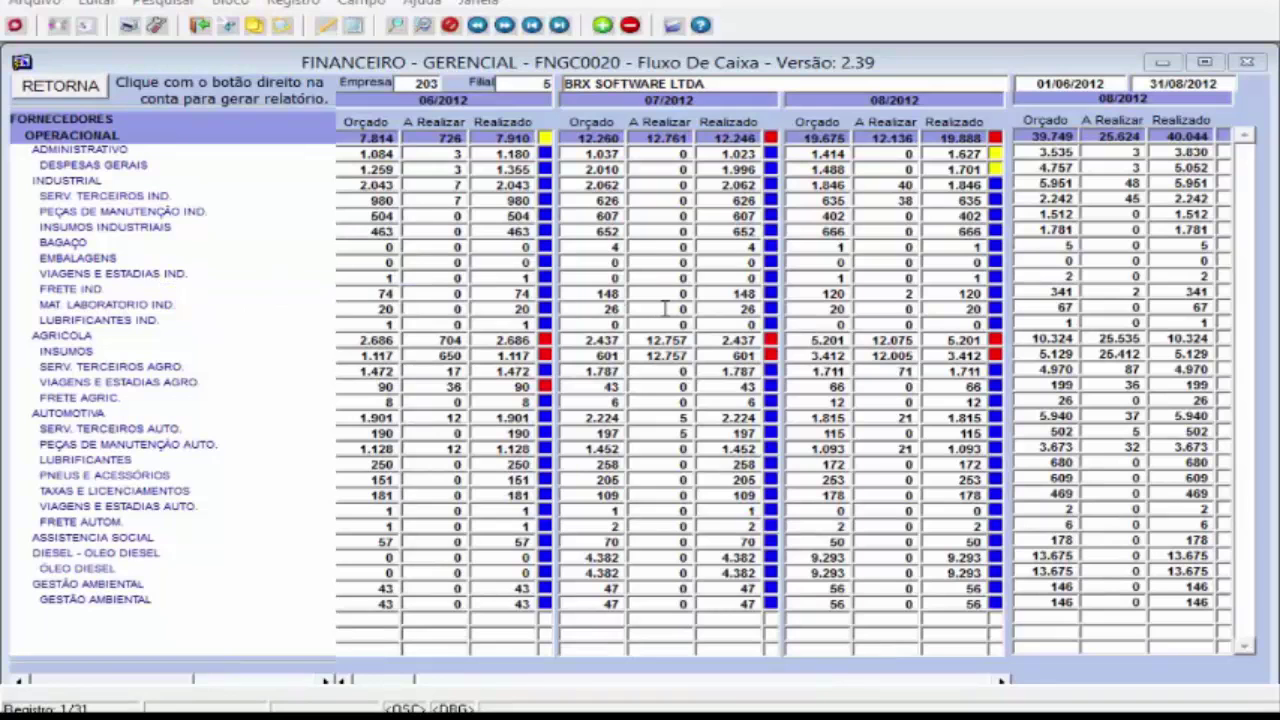
# - Open the operations detail of the realized 07/2012 amount for MAT. LABORATORIO IND. under INDUSTRIAL
pyautogui.click(747, 293)
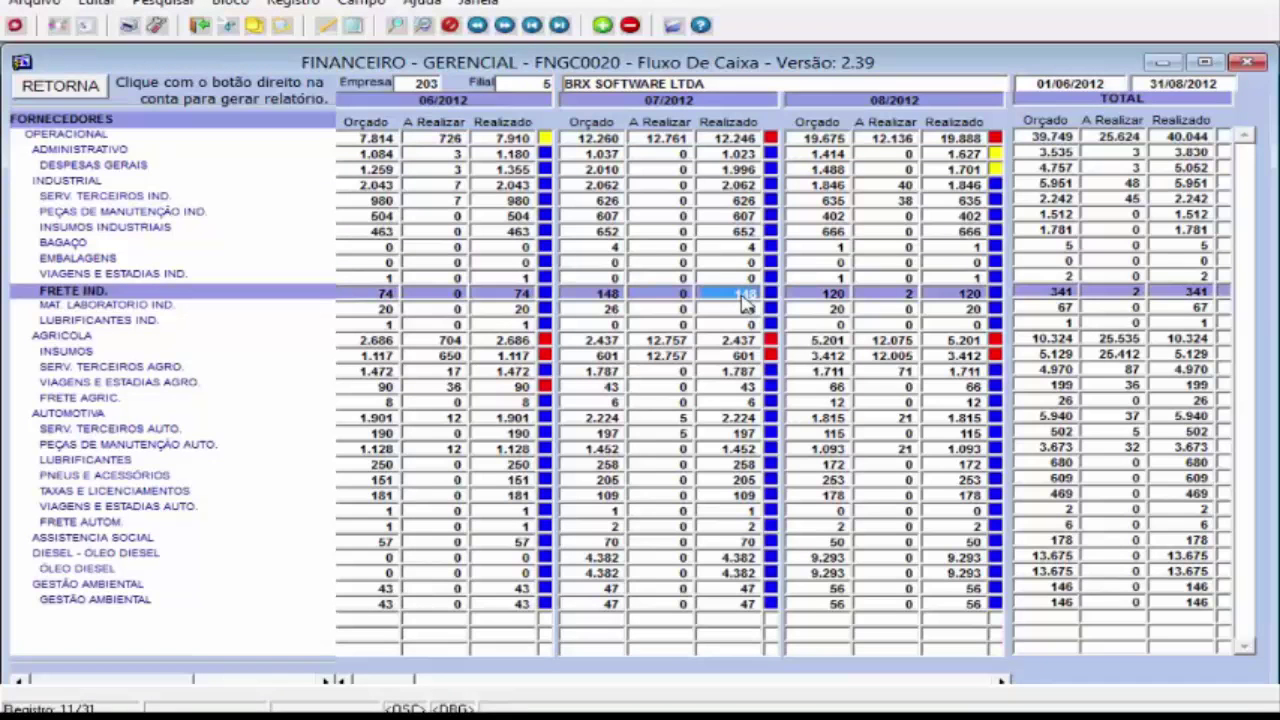
pyautogui.click(750, 309)
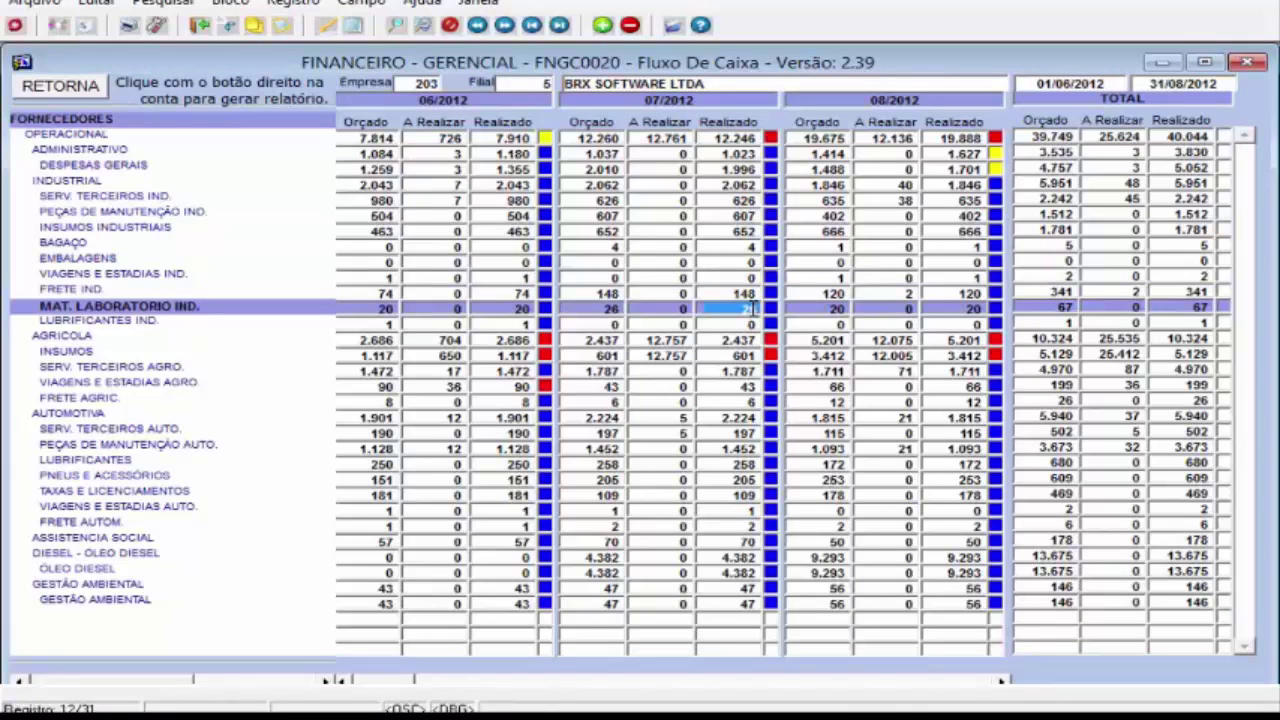
pyautogui.rightClick(748, 310)
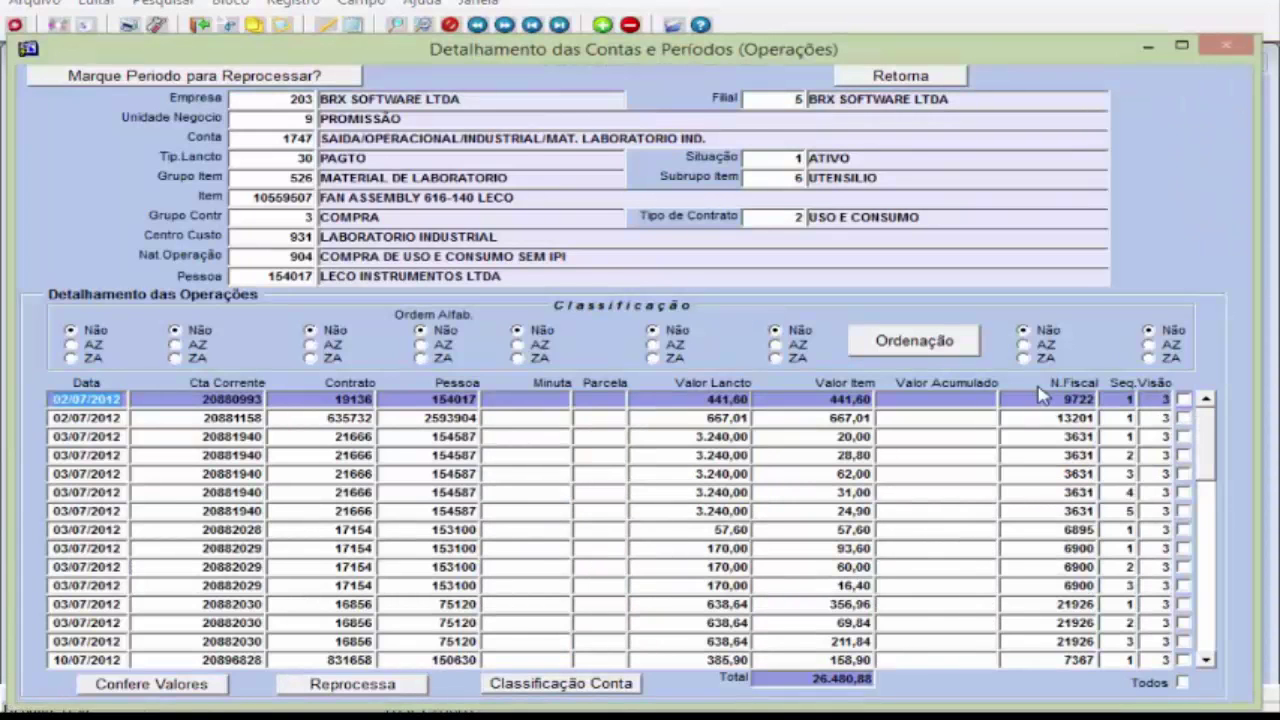
# - Look through the listed laboratory material operations and sort them by Valor Lancto in descending order (ZA)
pyautogui.moveTo(1207, 466); pyautogui.dragTo(1200, 652)
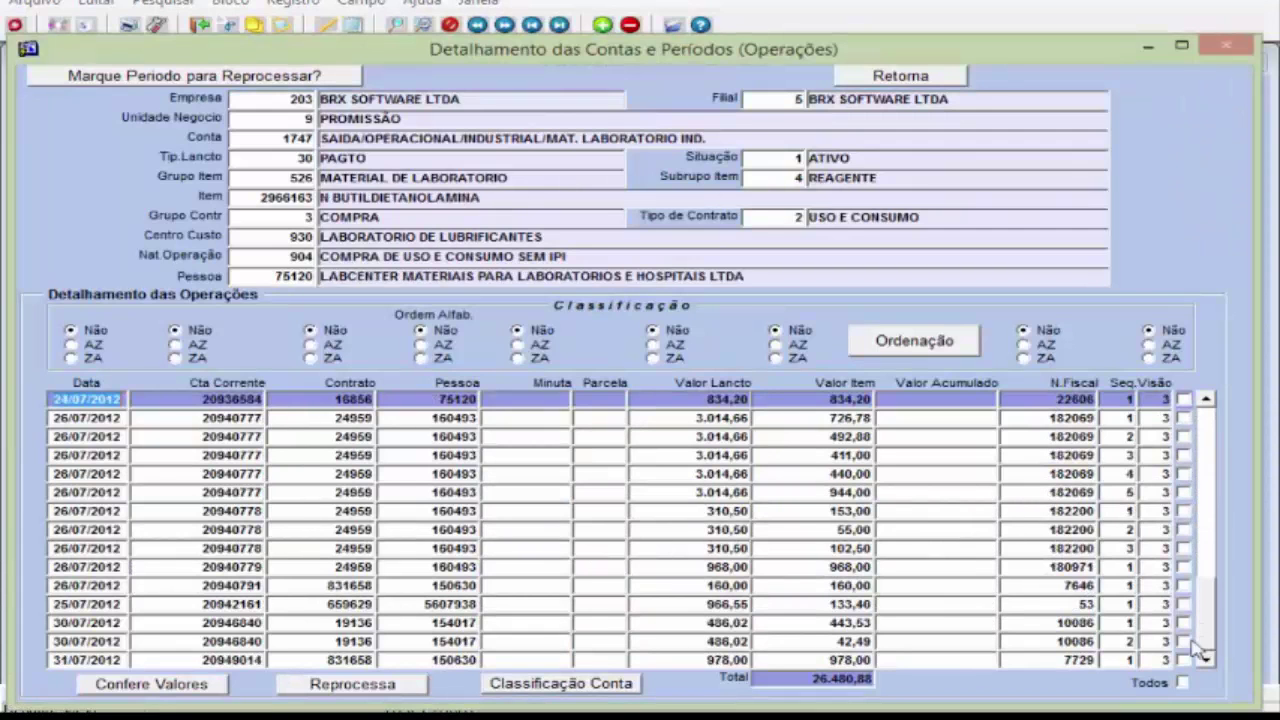
pyautogui.click(1039, 550)
pyautogui.click(1046, 437)
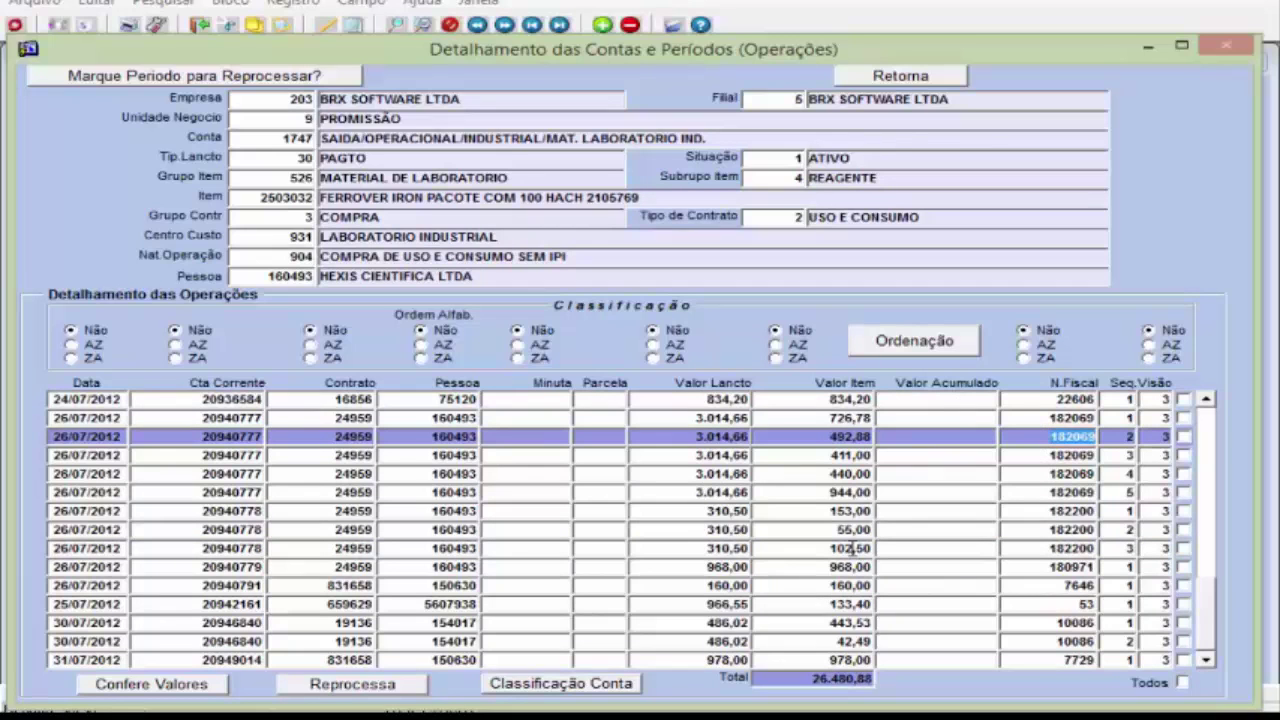
pyautogui.click(655, 358)
pyautogui.click(903, 348)
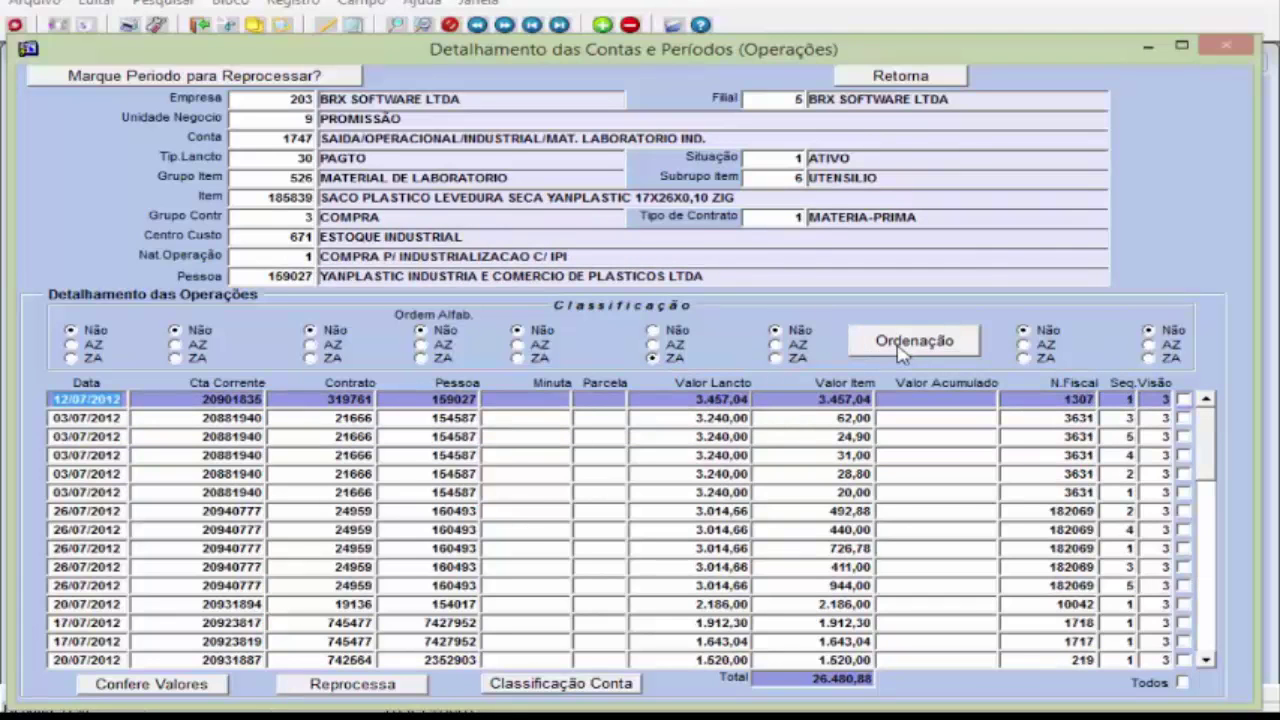
# - Open the supplier record of the 12/07/2012 operation, review its communication and contact details, and return to the operations
pyautogui.click(461, 399)
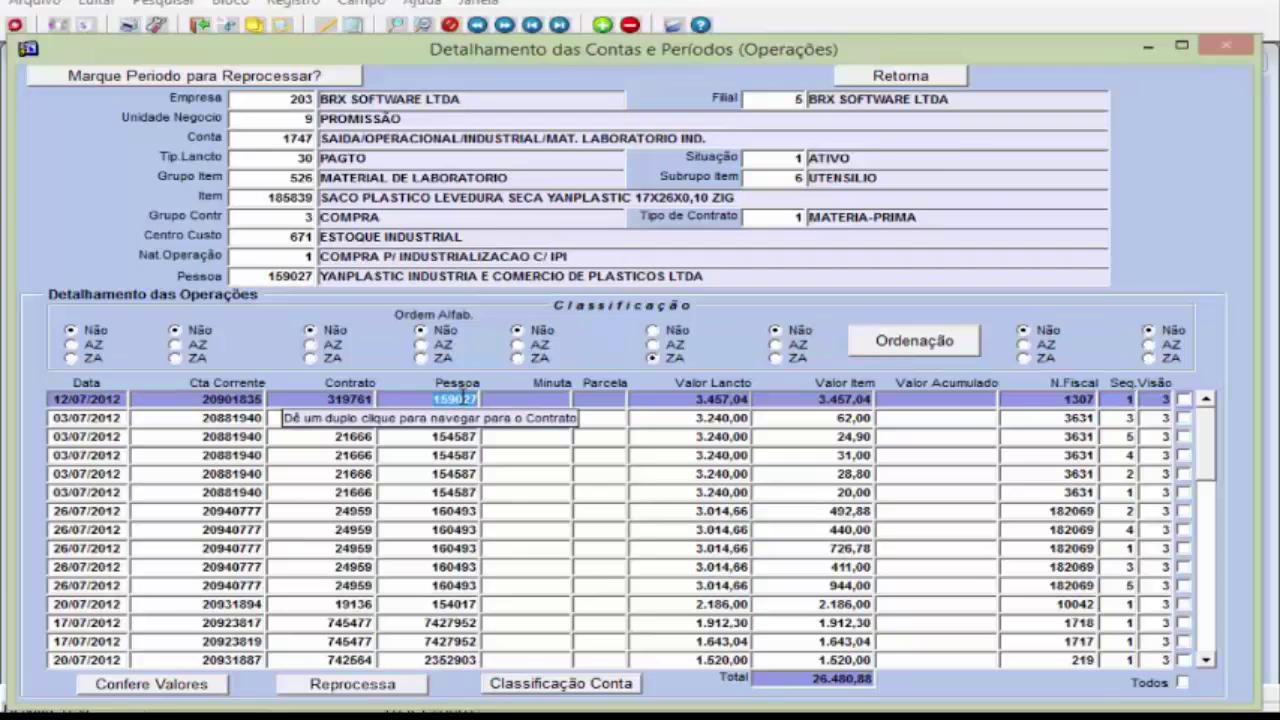
pyautogui.doubleClick(461, 399)
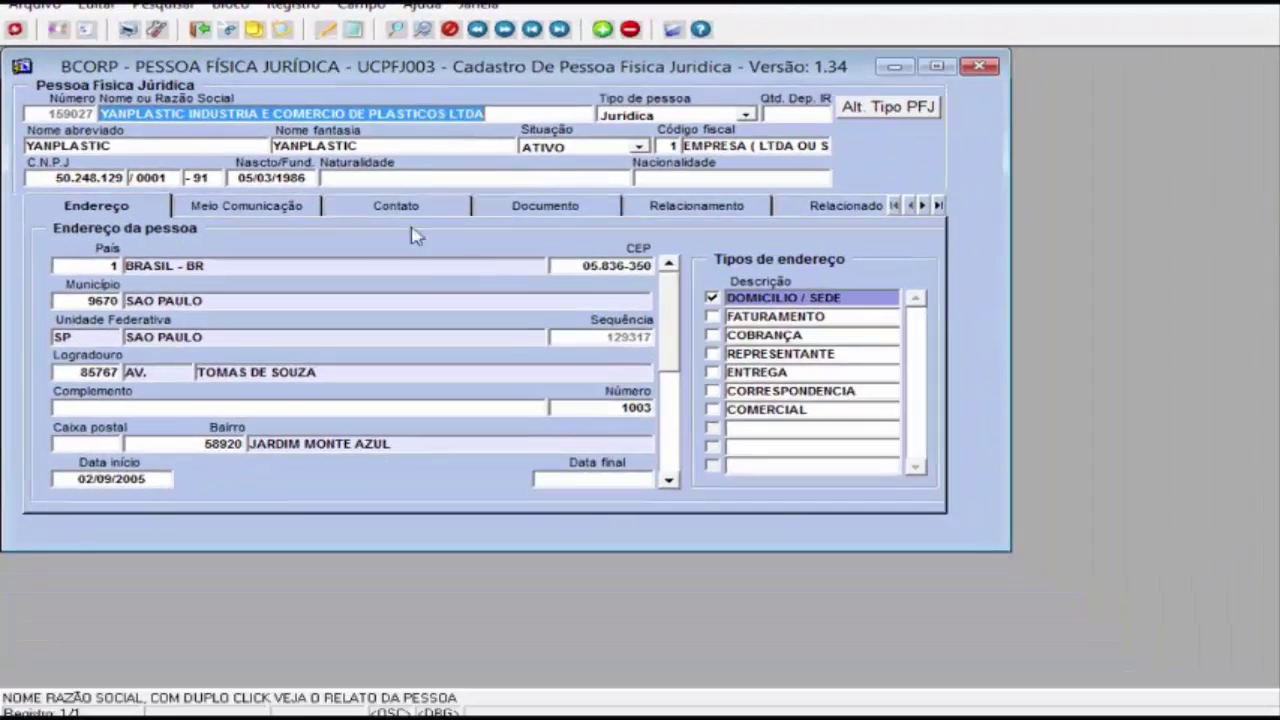
pyautogui.click(290, 205)
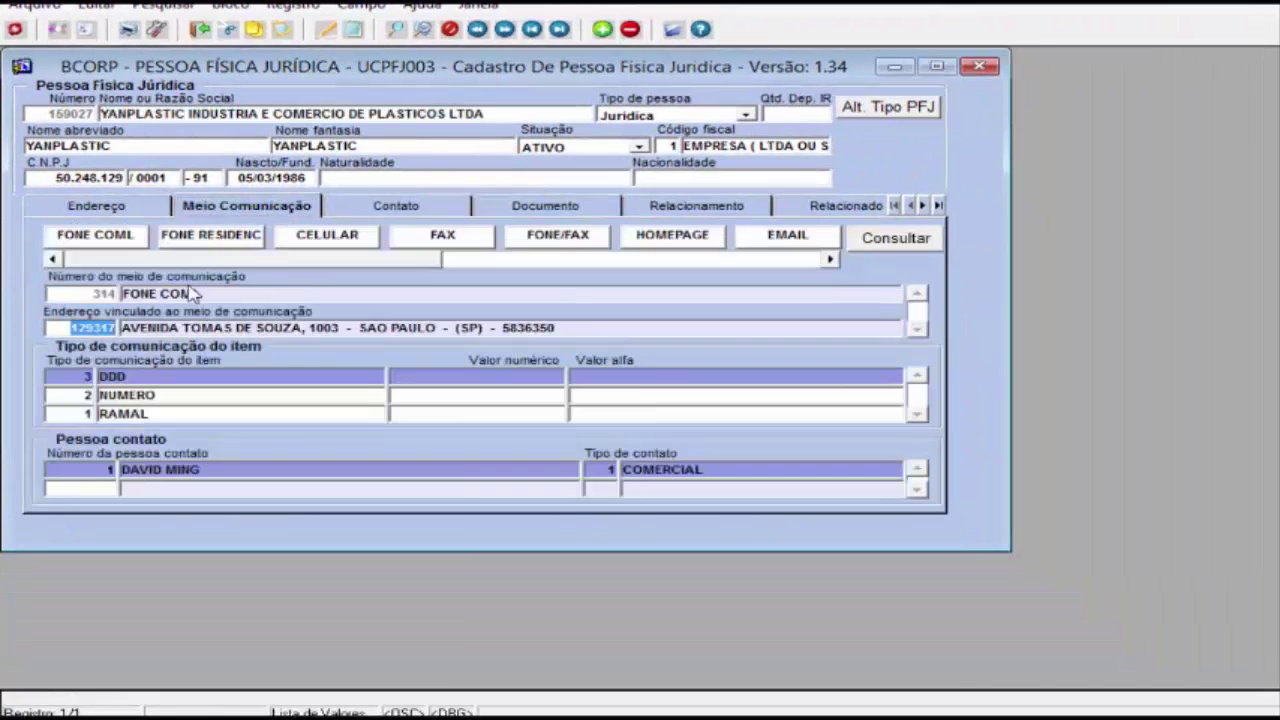
pyautogui.click(428, 207)
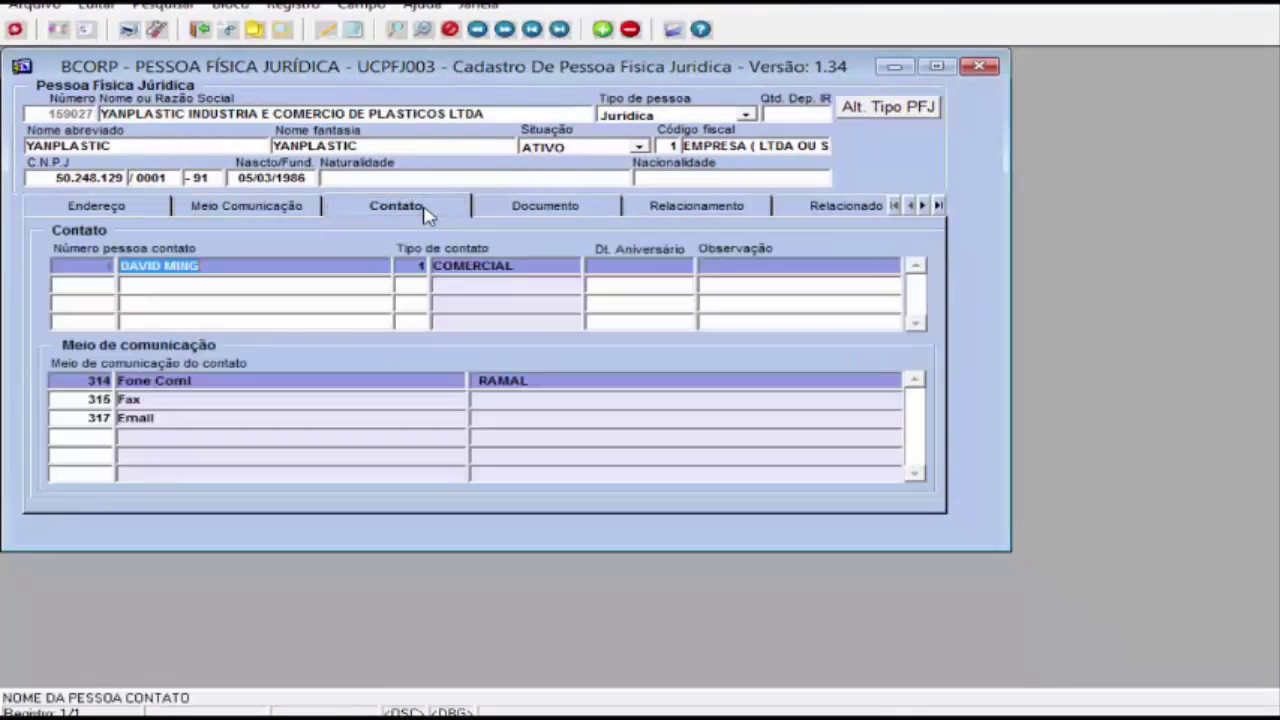
pyautogui.click(200, 29)
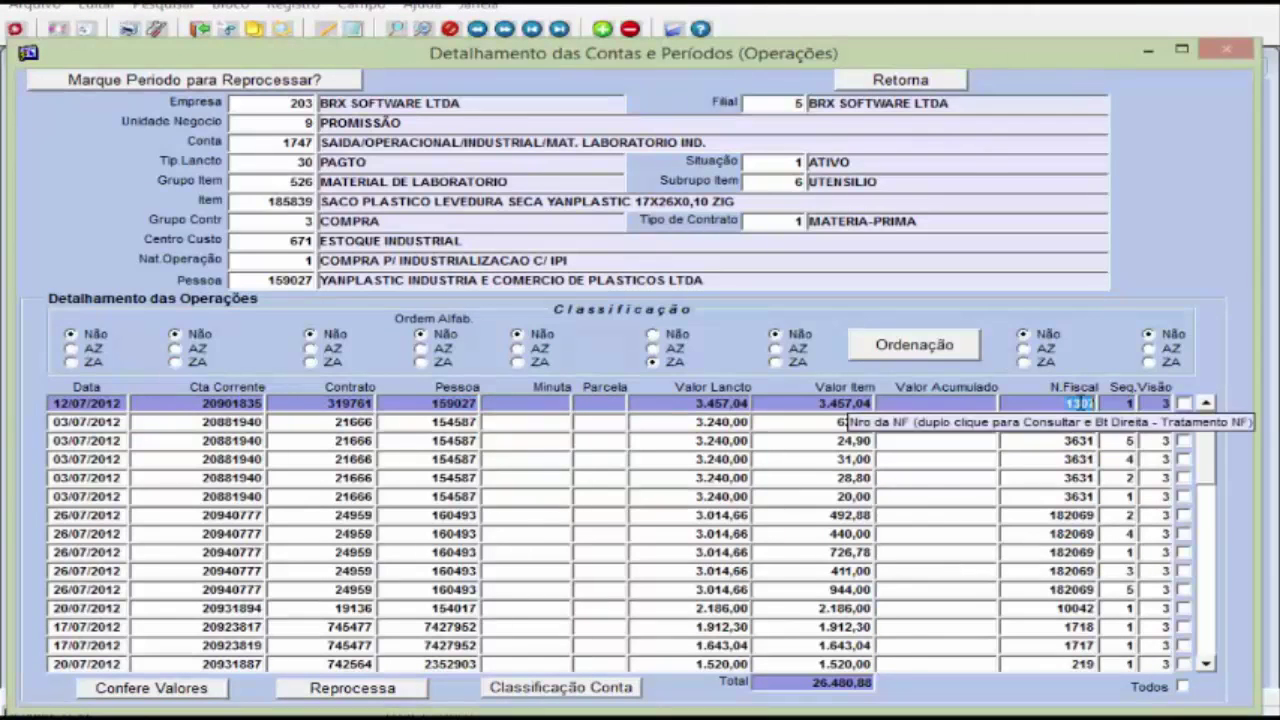
# - Open the fiscal invoice of the 12/07/2012 operation worth 3.457,04 and look through the item's taxes
pyautogui.doubleClick(1078, 403)
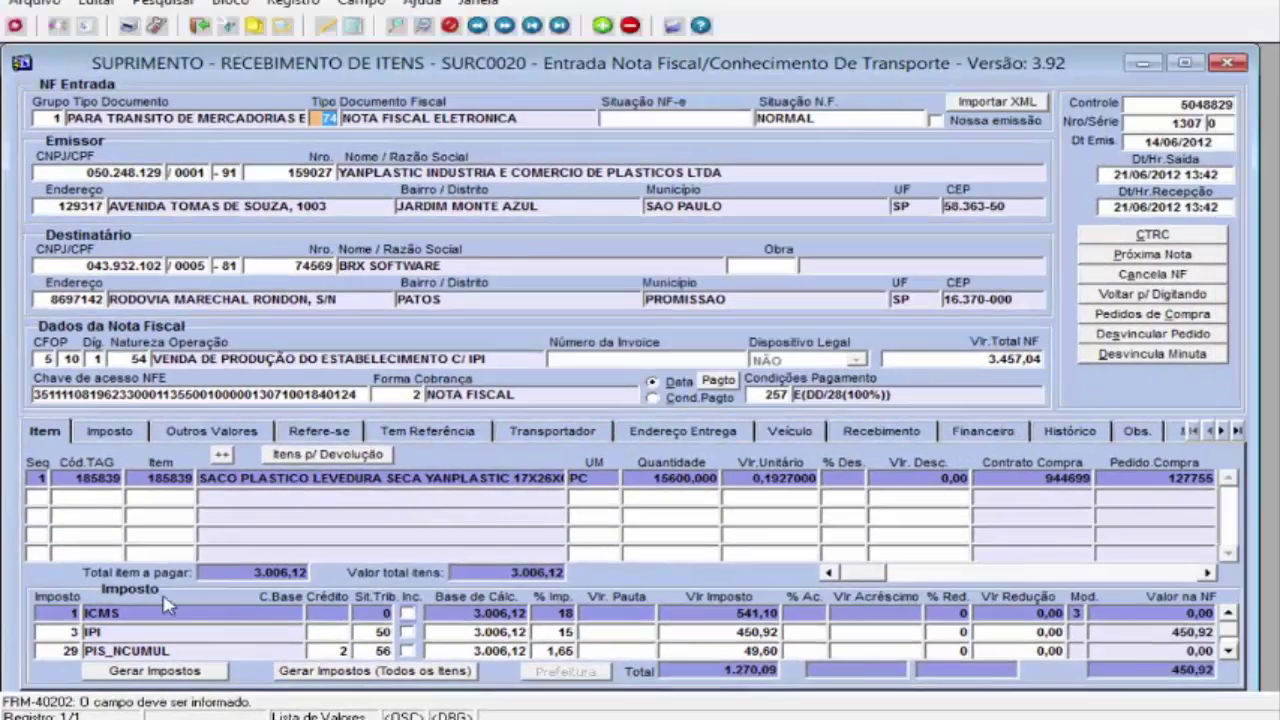
pyautogui.click(1229, 651)
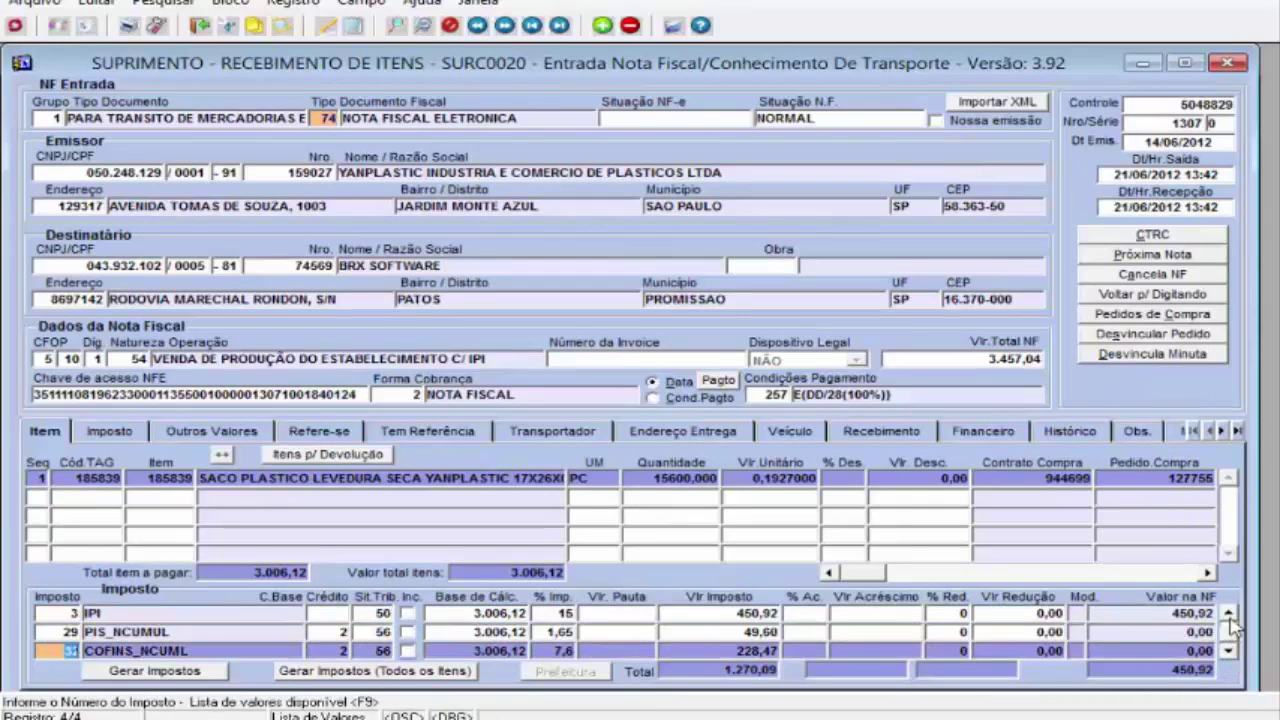
pyautogui.click(1228, 613)
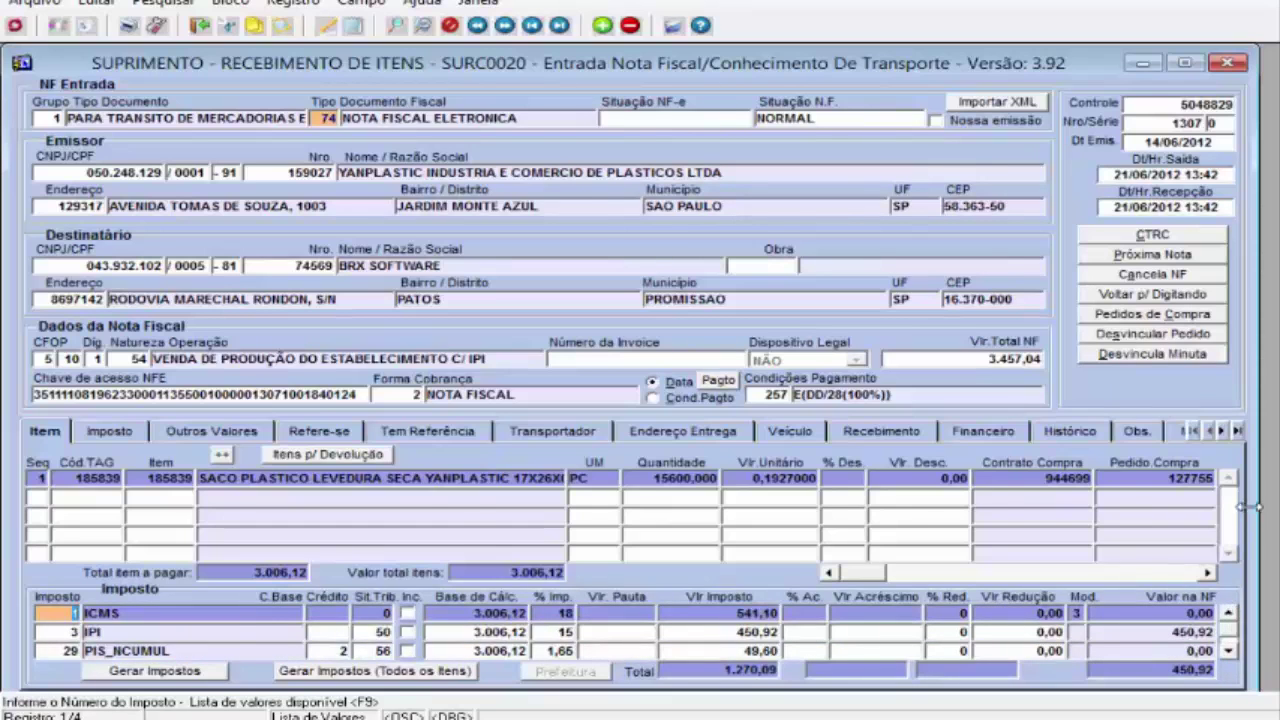
# - Review the invoice's tax, delivery address, carrier, vehicle and receipt information
pyautogui.click(110, 431)
pyautogui.click(727, 440)
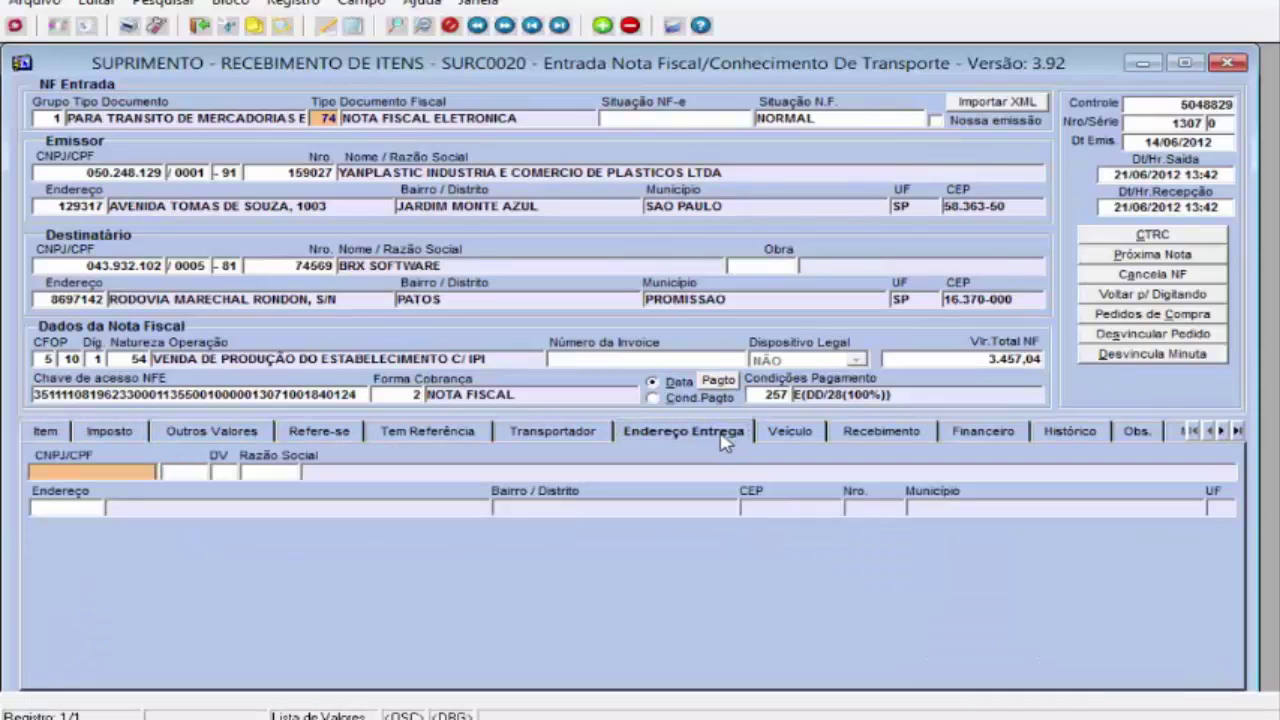
pyautogui.click(578, 440)
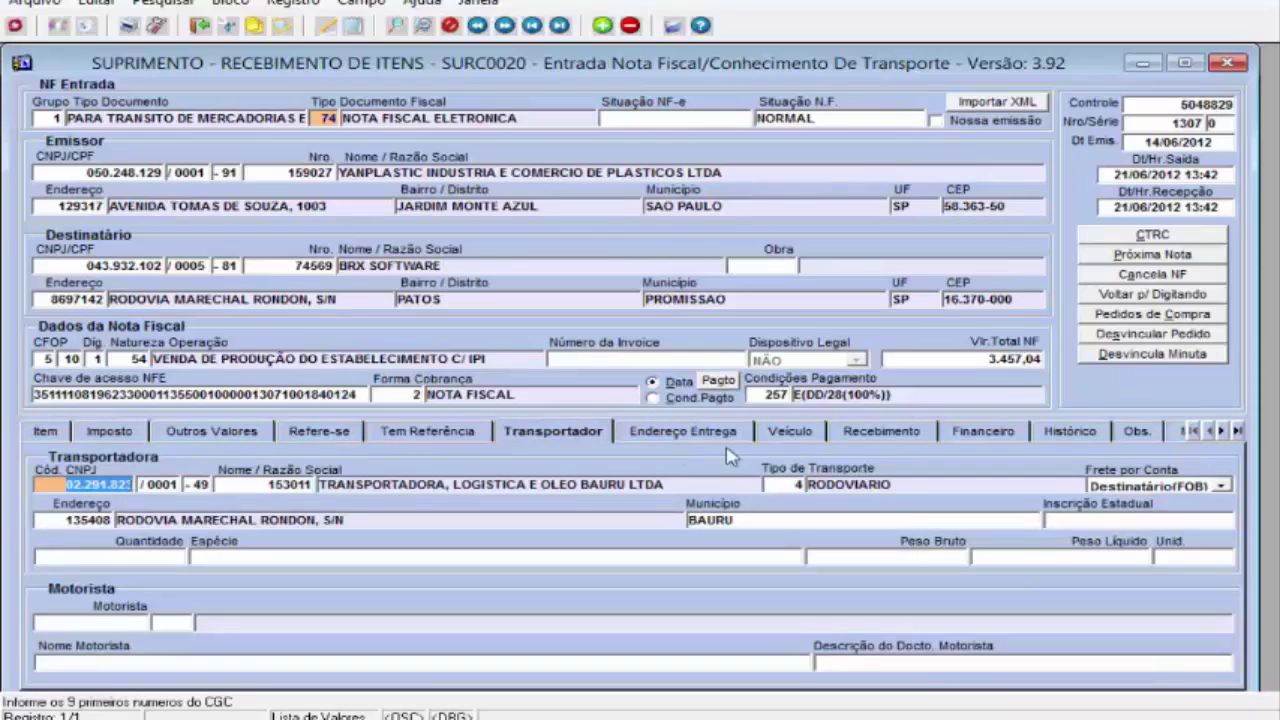
pyautogui.click(798, 440)
pyautogui.click(920, 440)
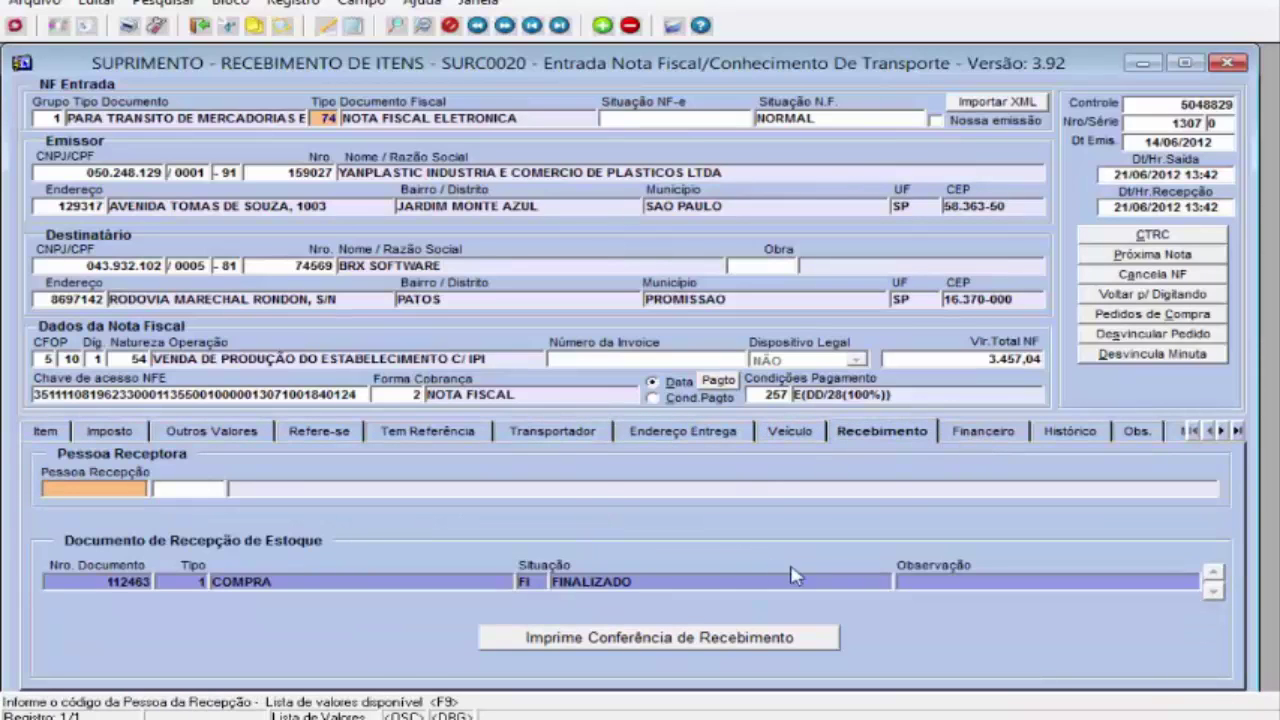
# - Review the invoice's financial entries, history, observations, order divergence and accounting movements, and return to the operations detail
pyautogui.click(985, 432)
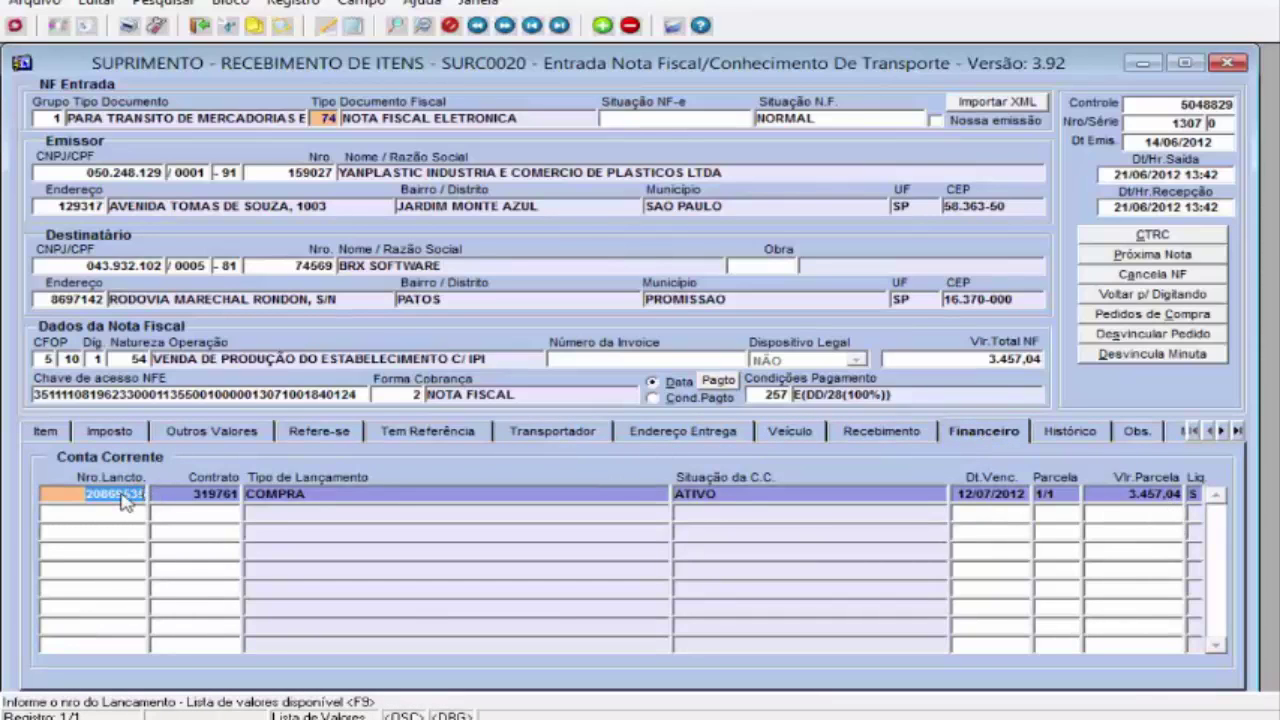
pyautogui.click(1083, 433)
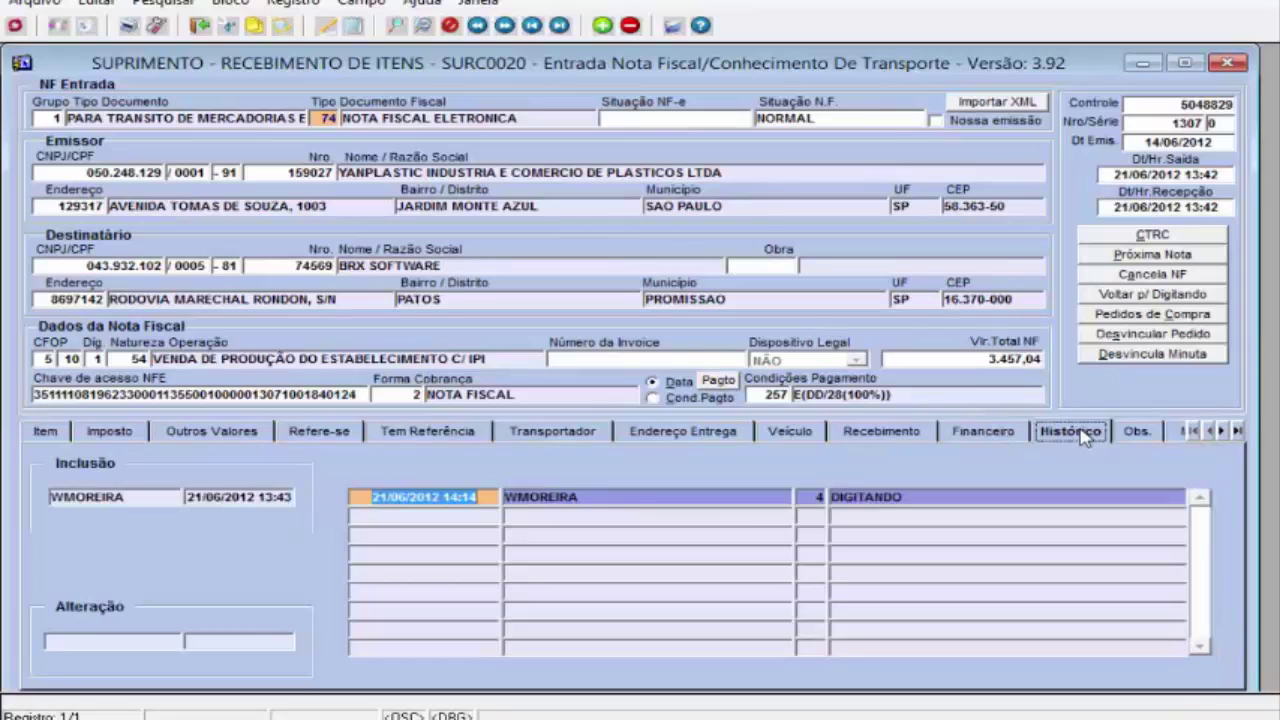
pyautogui.click(1135, 433)
pyautogui.click(1177, 433)
pyautogui.click(1179, 436)
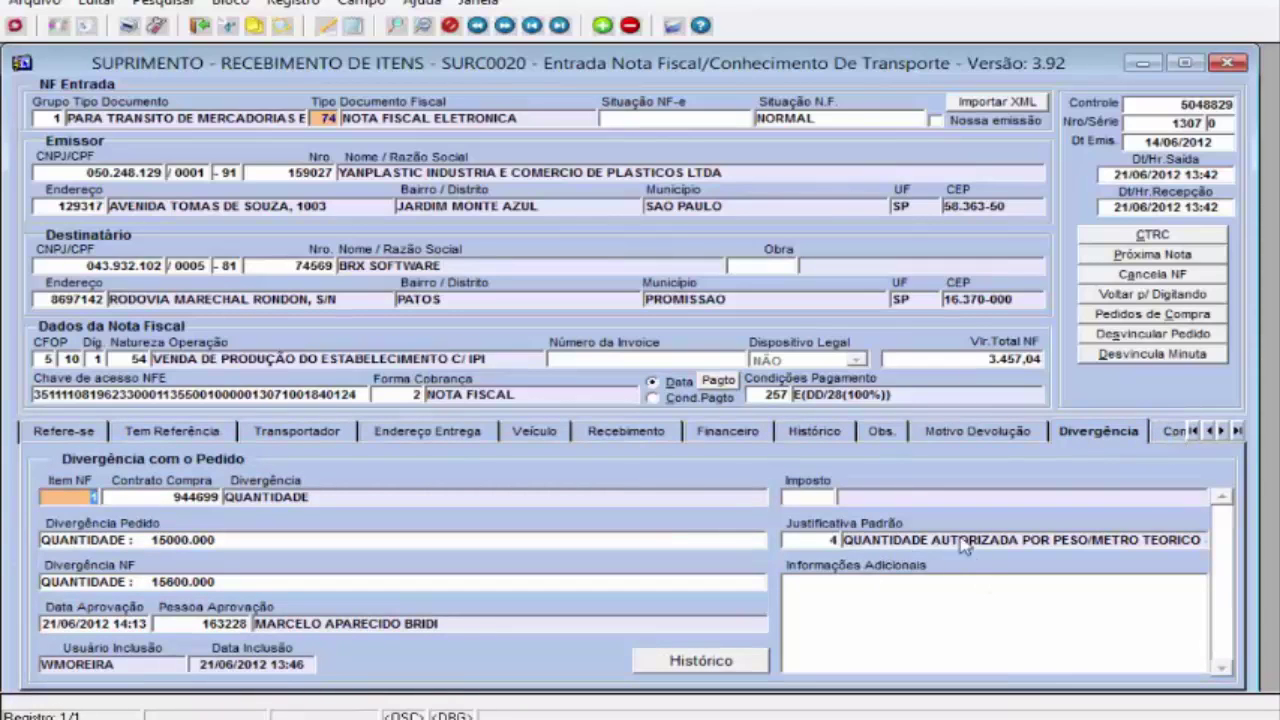
pyautogui.click(1170, 433)
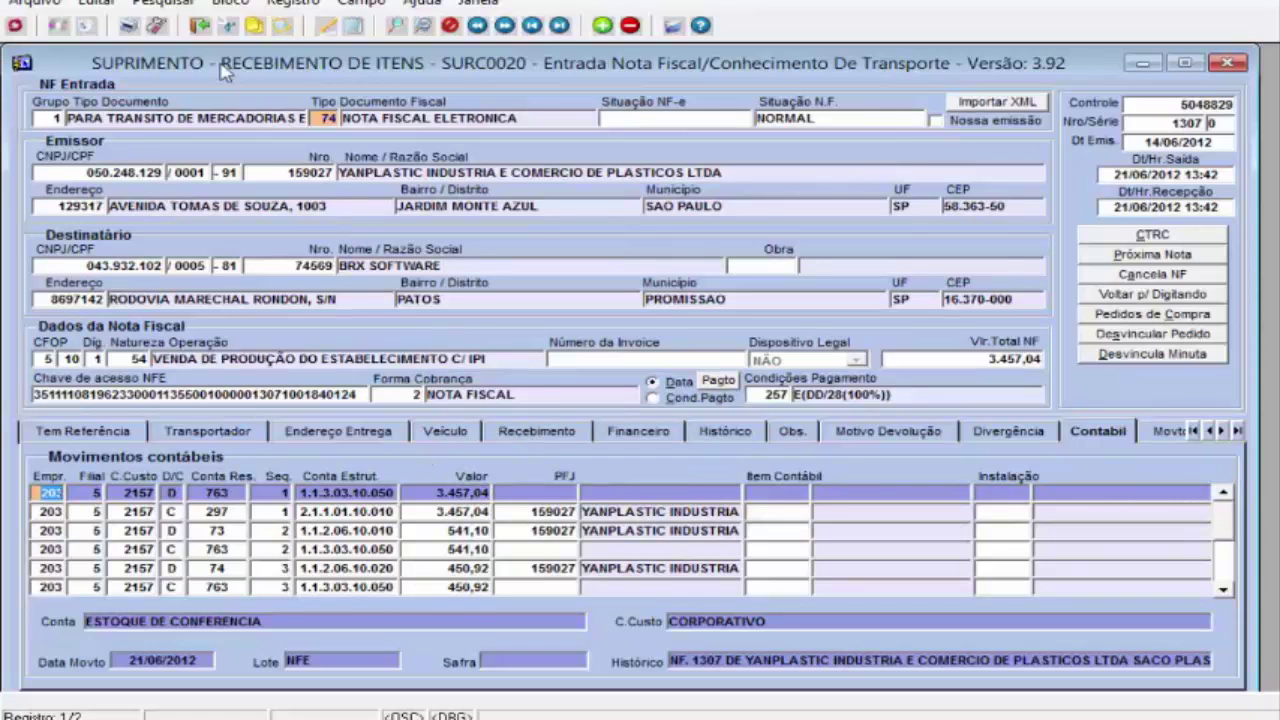
pyautogui.click(199, 27)
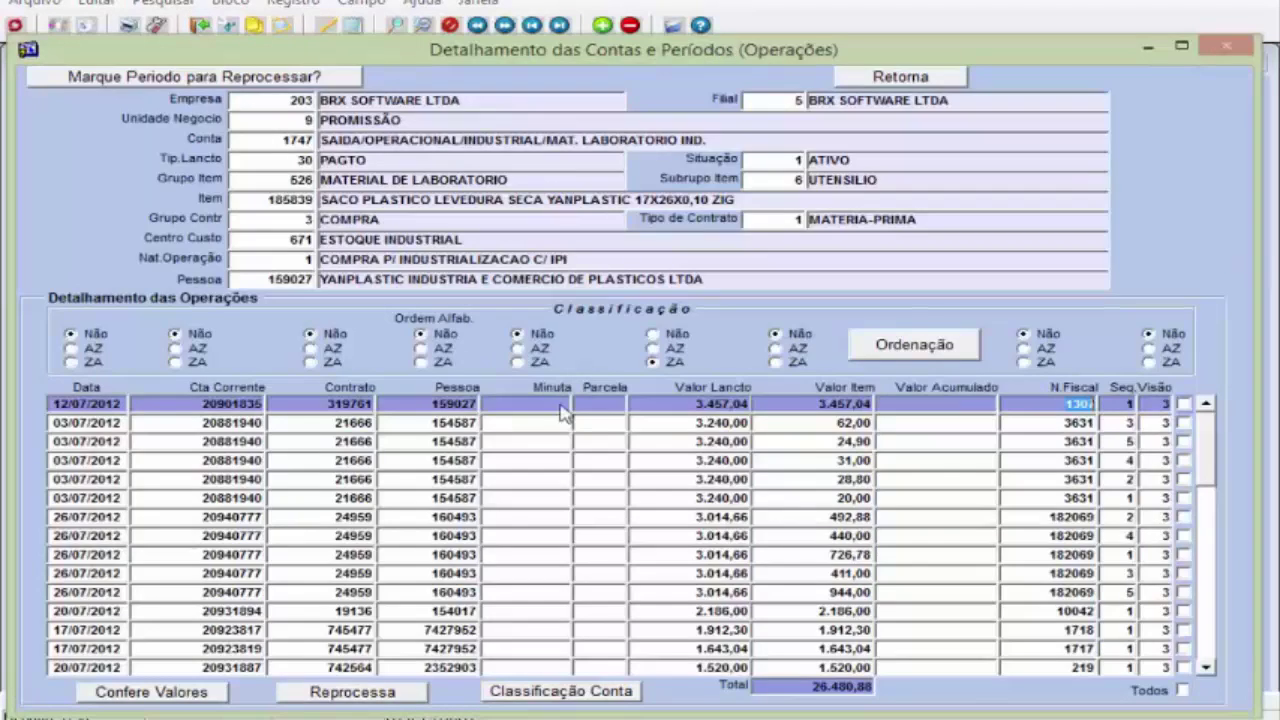
# - Query the supply origin of the 12/07/2012 operation's invoice and open the purchase request linked to it
pyautogui.rightClick(1072, 410)
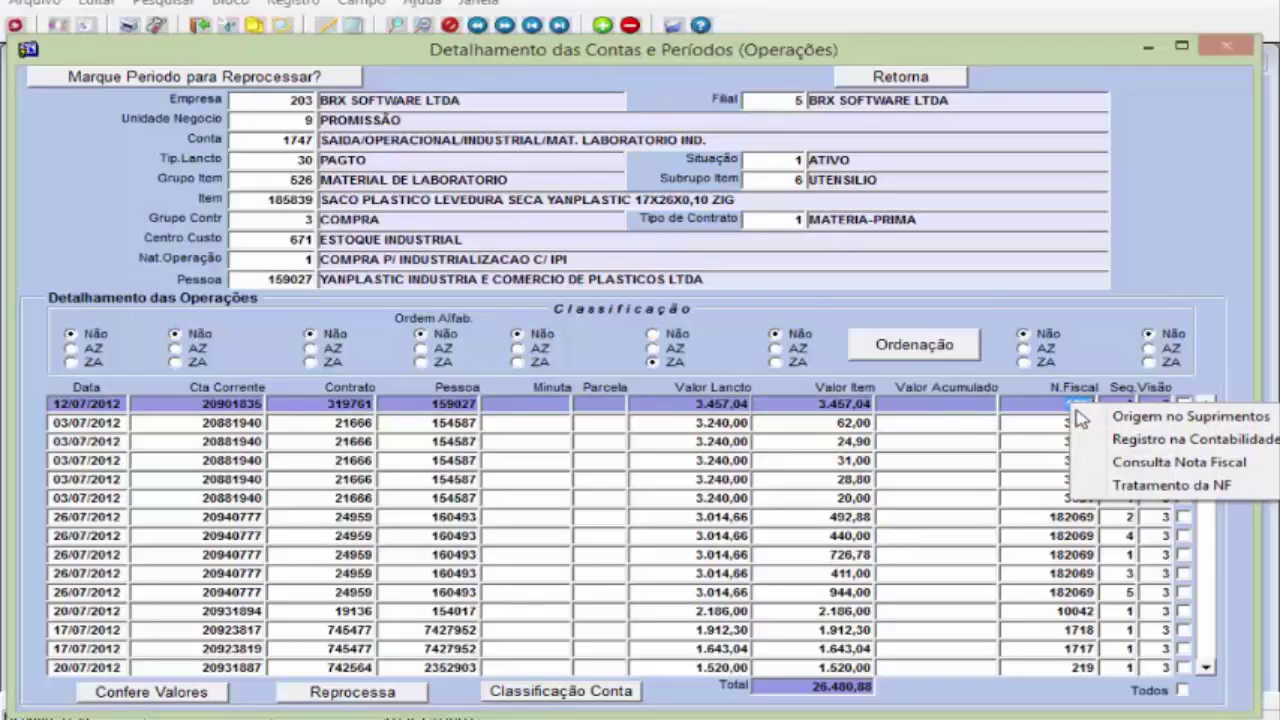
pyautogui.click(1195, 422)
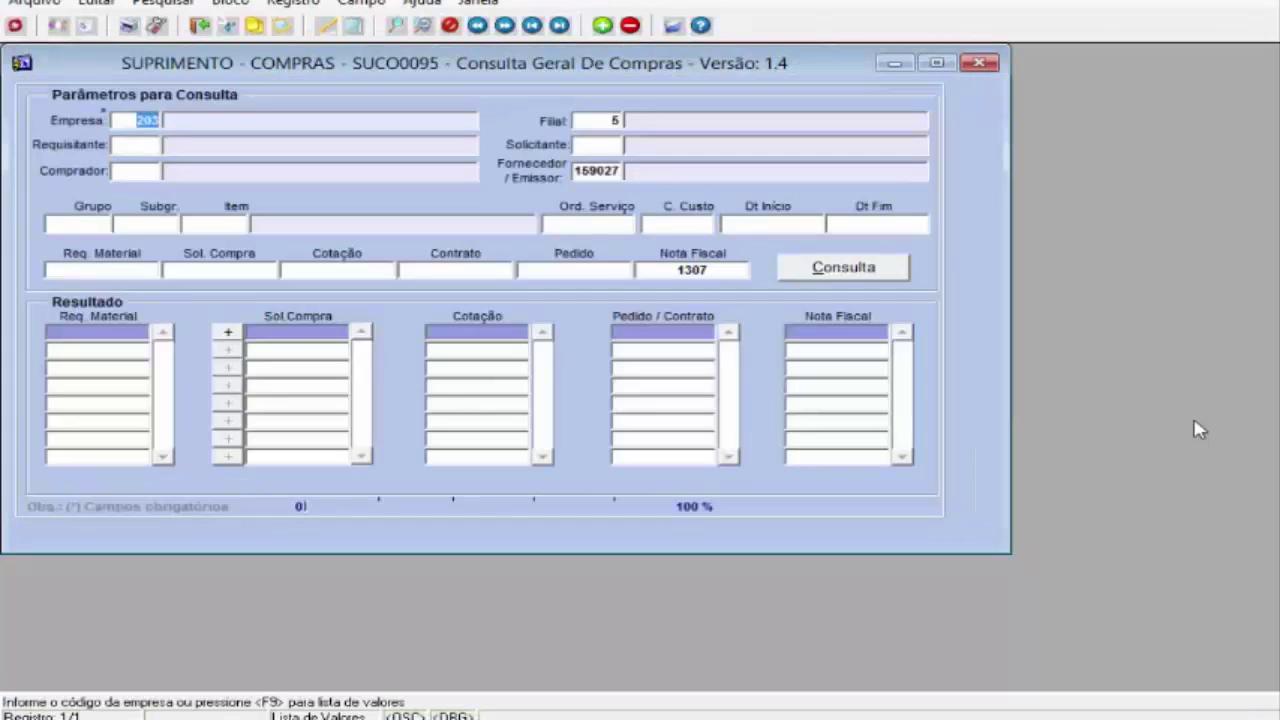
pyautogui.click(880, 280)
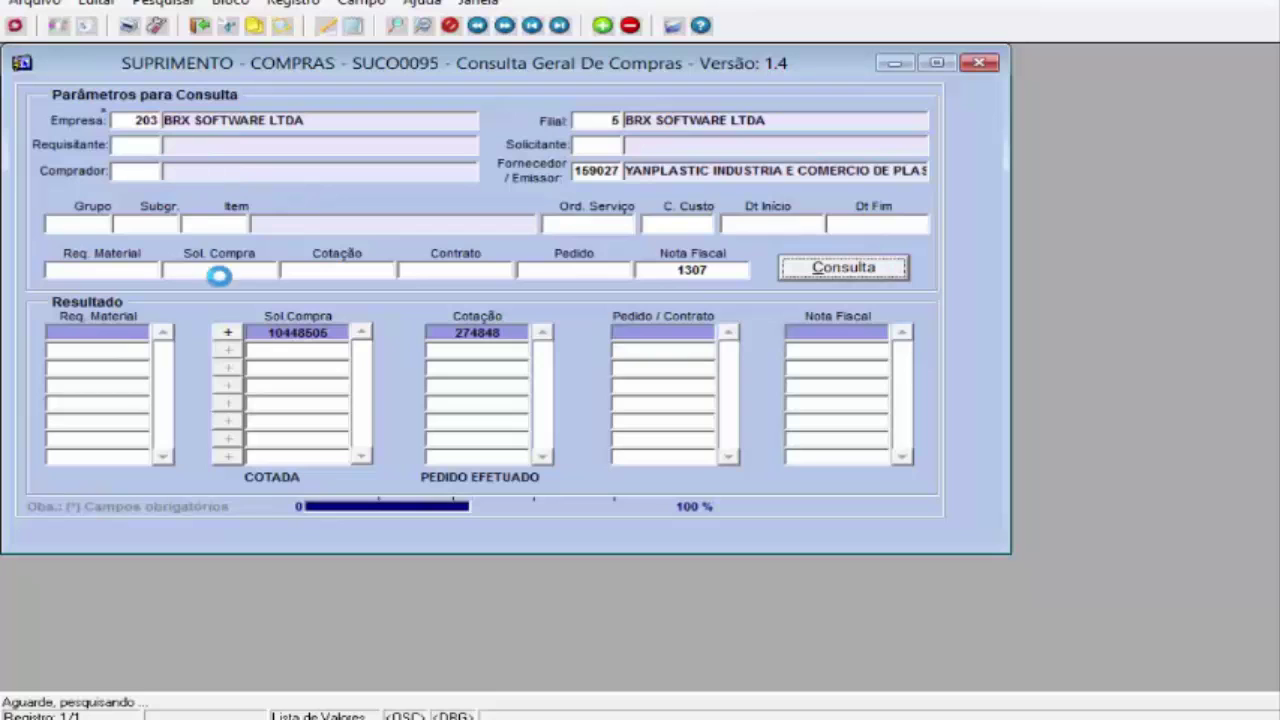
pyautogui.doubleClick(295, 334)
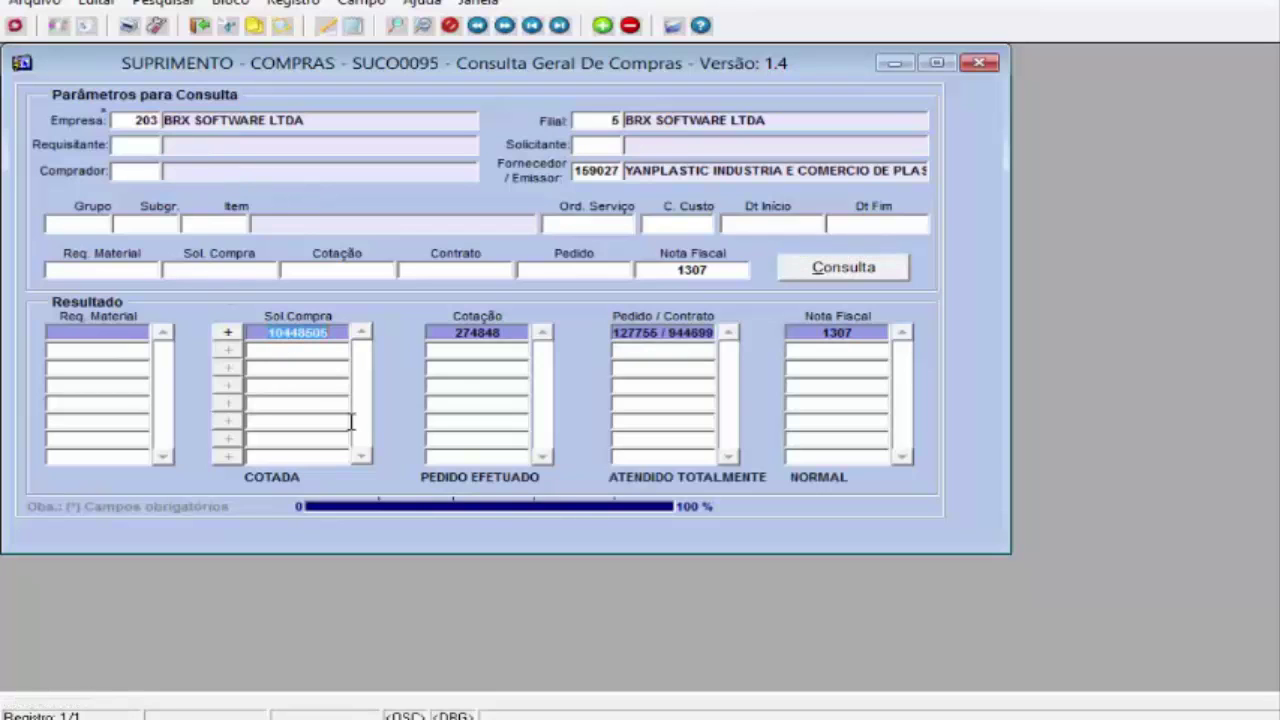
# - Open the purchase request behind invoice 1307, look through its items to the last one, and return to the purchasing query
pyautogui.doubleClick(303, 334)
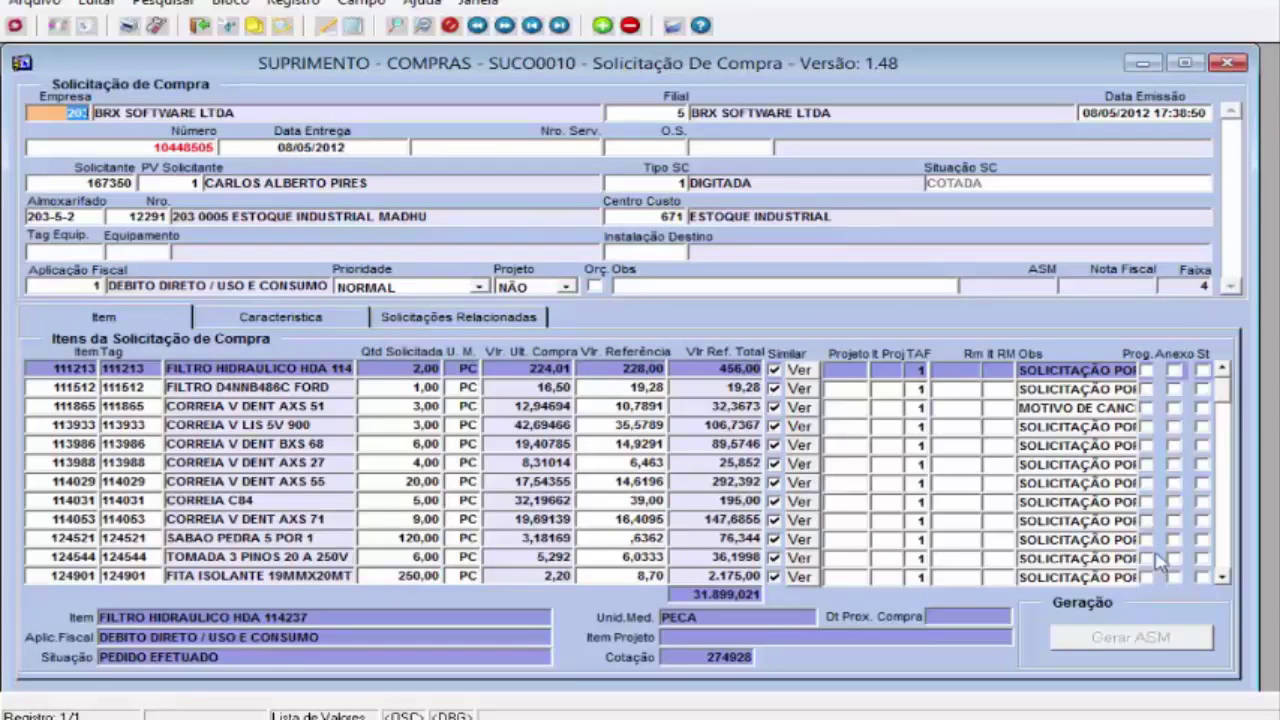
pyautogui.click(1220, 578)
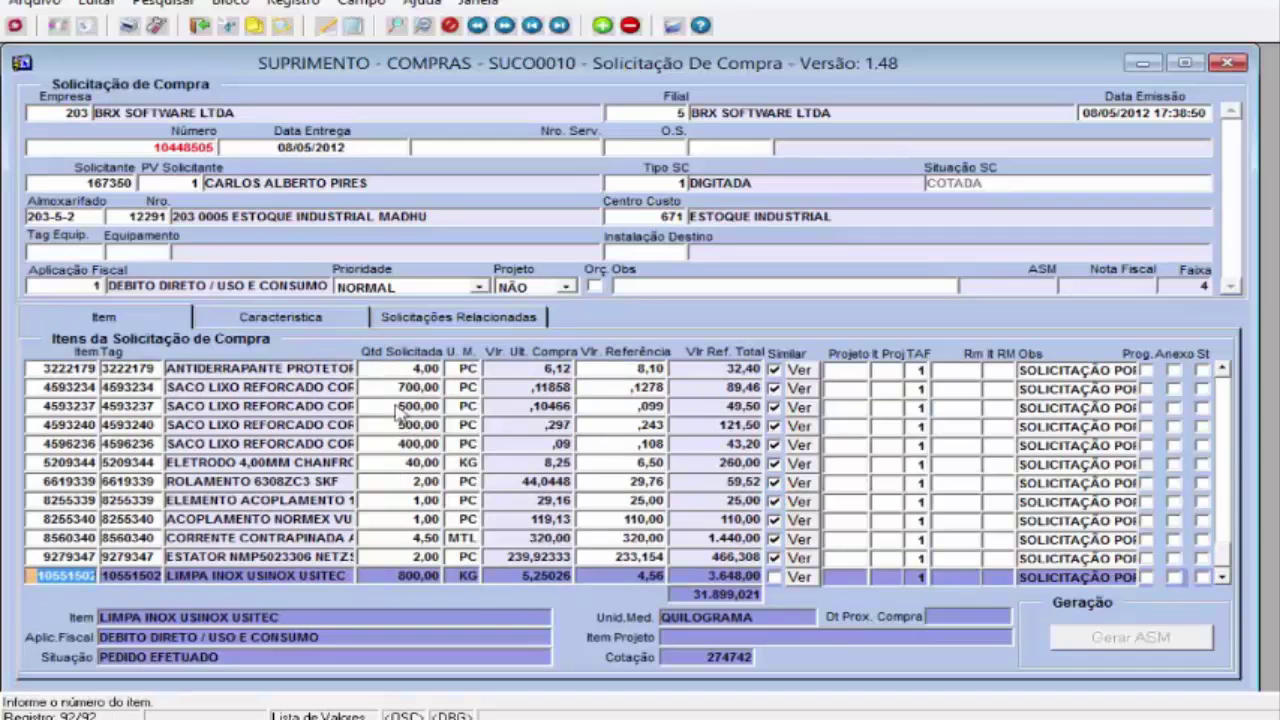
pyautogui.click(200, 25)
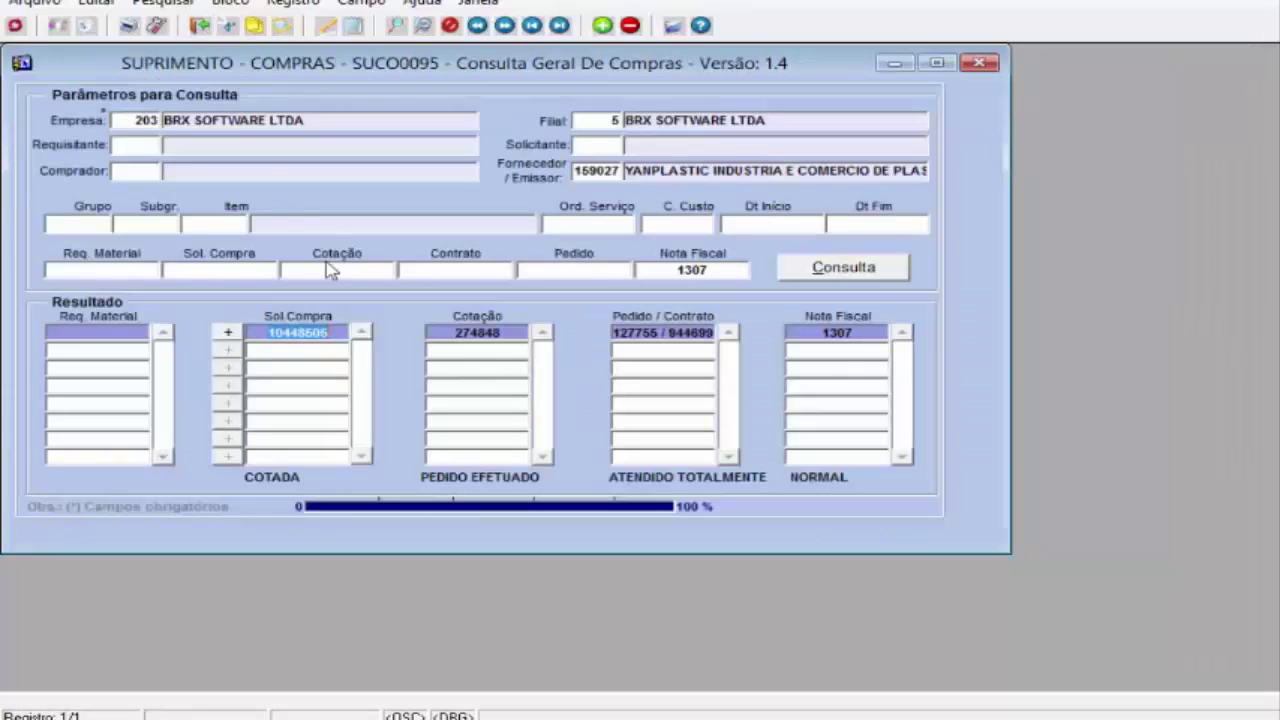
# - Open quotation 274848 and compare the quoted values of suppliers EMBALAPLAS and YANPLASTIC
pyautogui.doubleClick(487, 334)
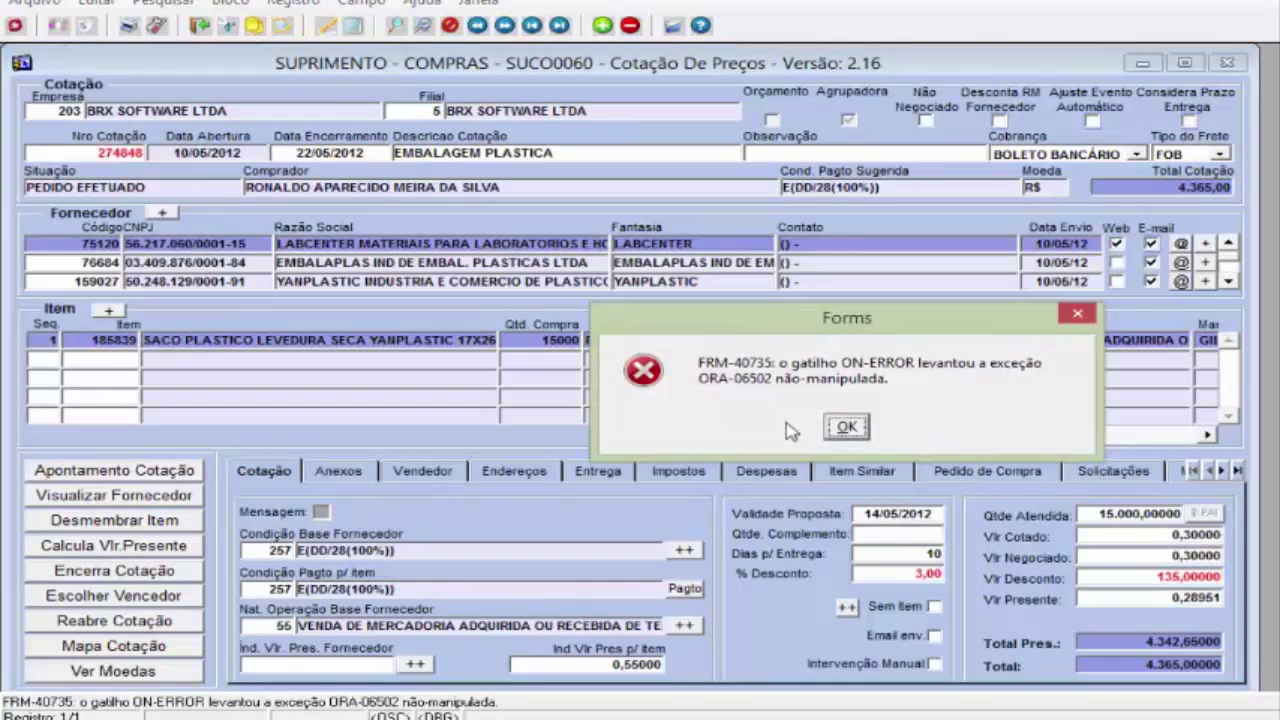
pyautogui.click(843, 428)
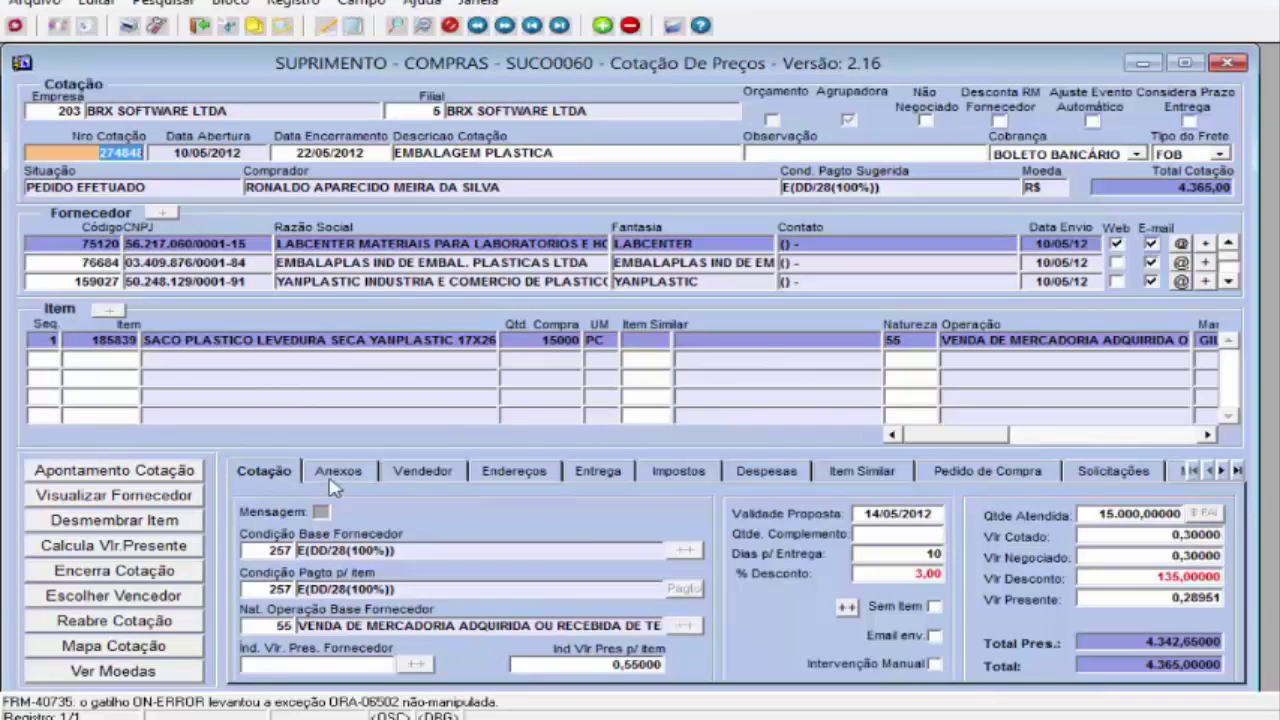
pyautogui.click(395, 263)
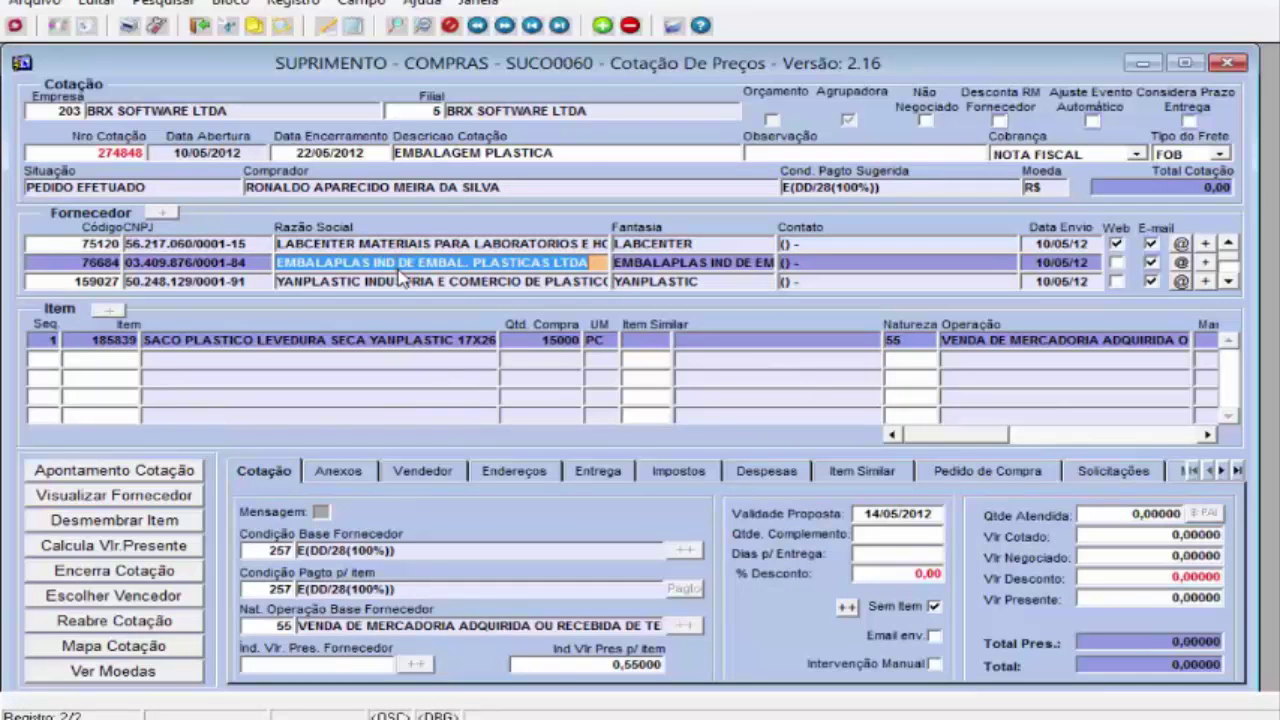
pyautogui.click(405, 282)
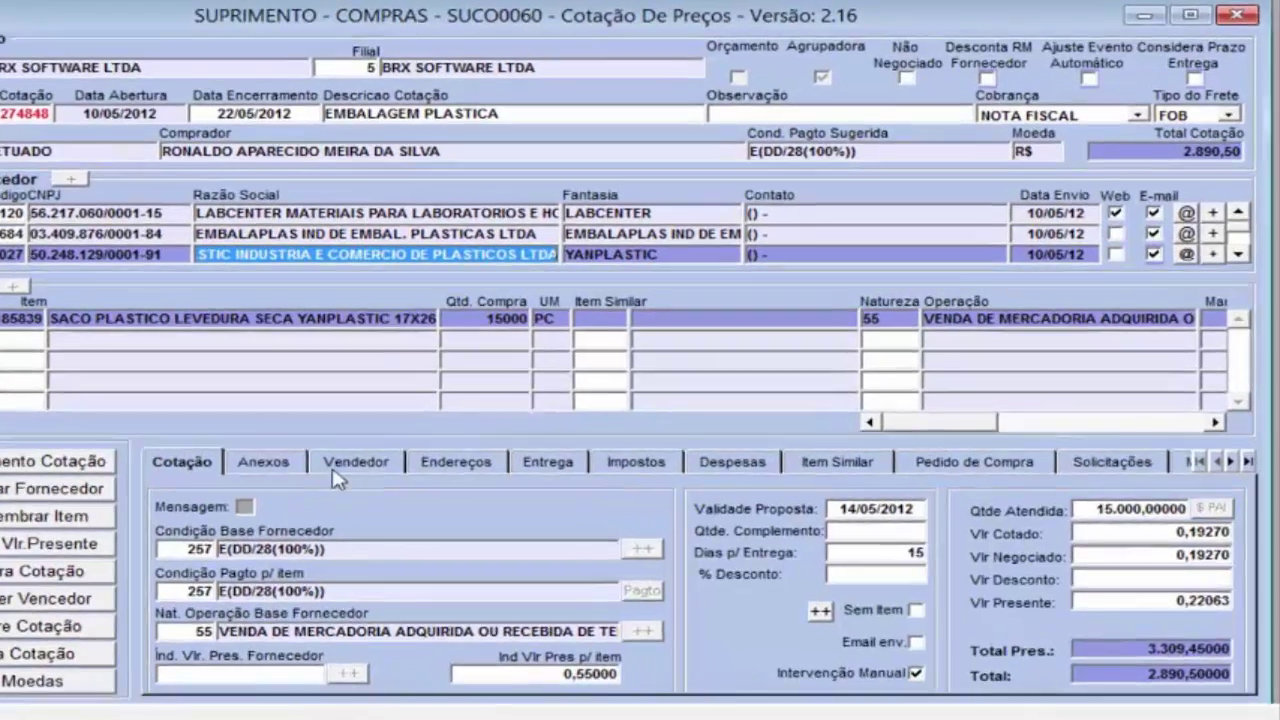
# - Review YANPLASTIC's quotation attachments, seller, addresses, delivery, taxes, expenses, similar items, purchase order and requests, and return to the purchasing query
pyautogui.click(338, 471)
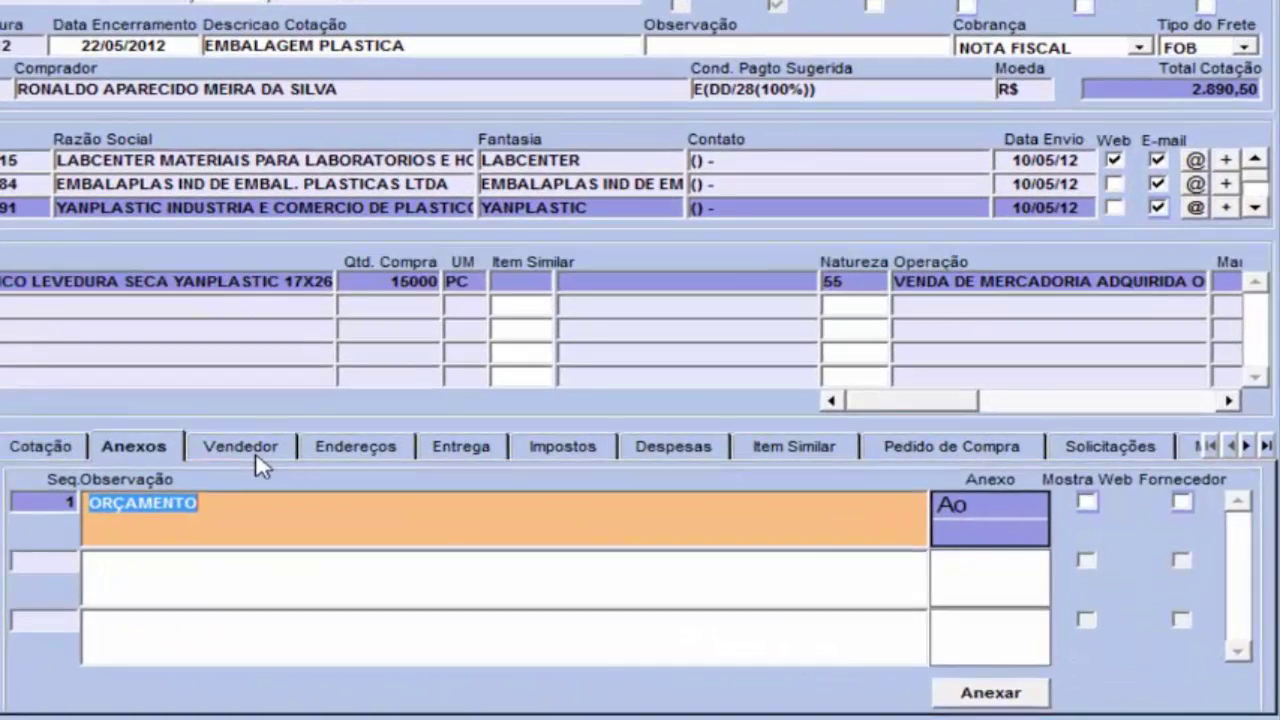
pyautogui.click(256, 455)
pyautogui.click(364, 451)
pyautogui.click(471, 453)
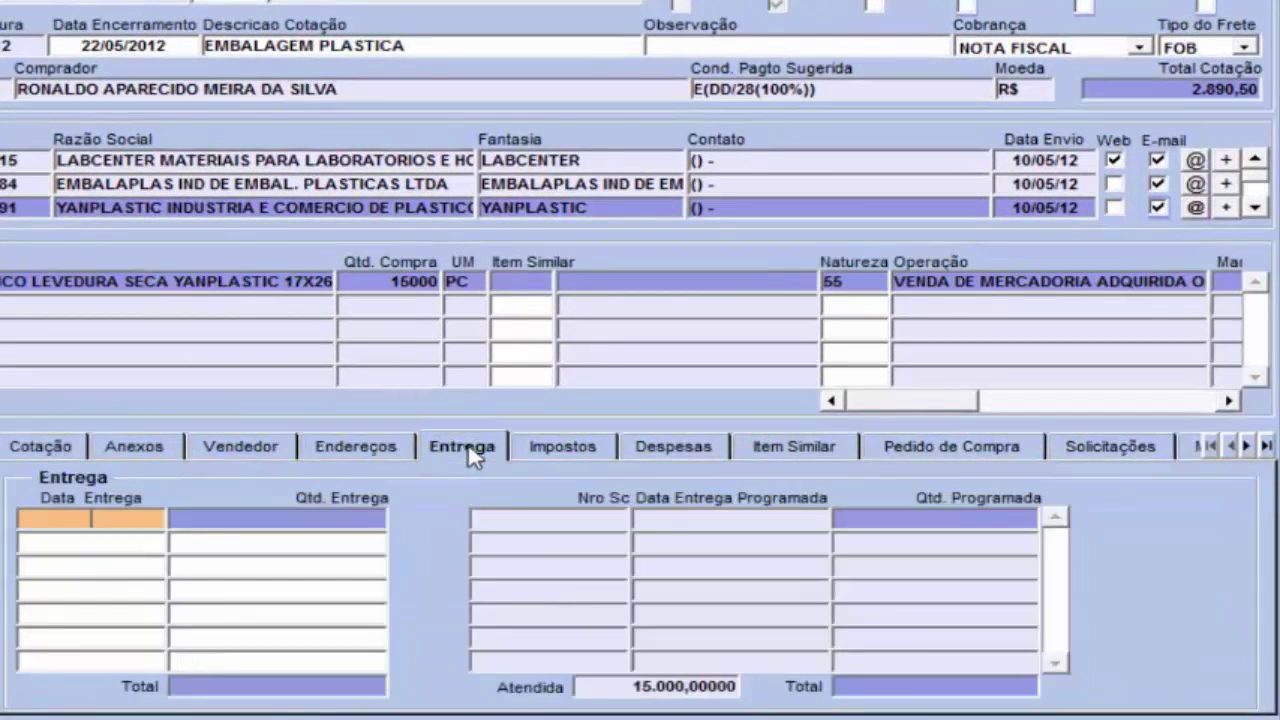
pyautogui.click(562, 455)
pyautogui.click(691, 452)
pyautogui.click(816, 452)
pyautogui.click(953, 452)
pyautogui.click(1108, 446)
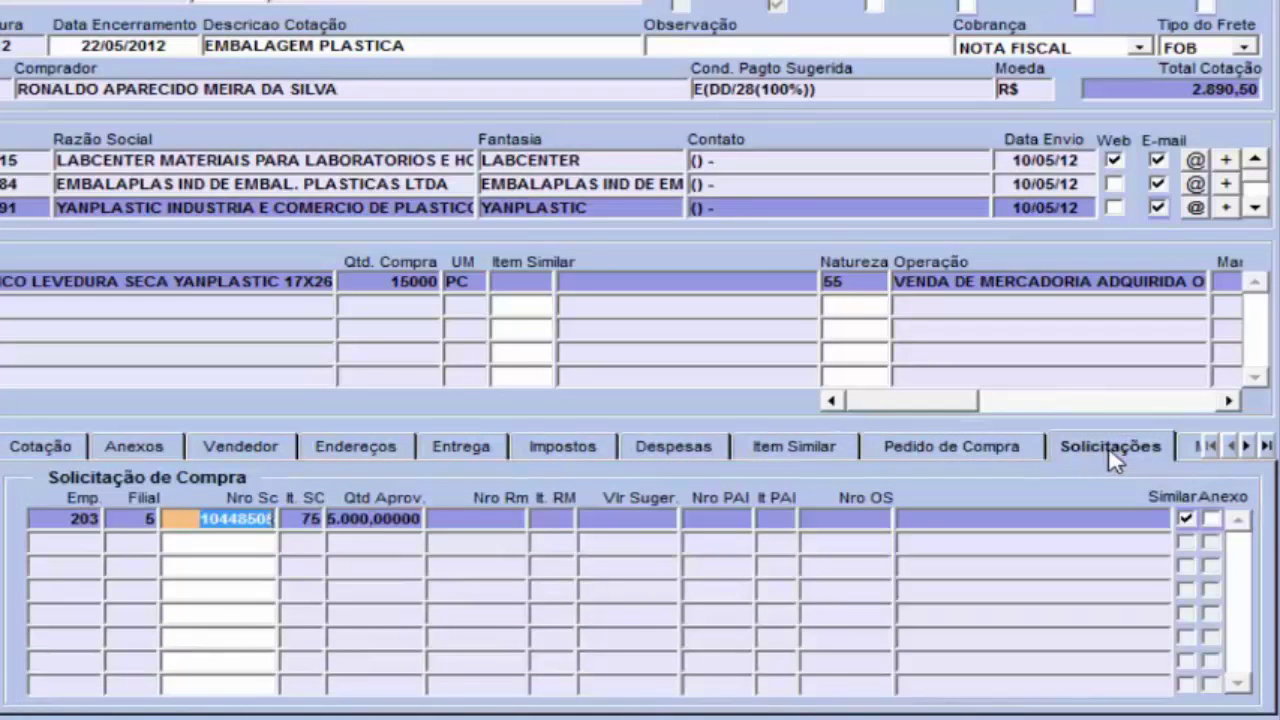
pyautogui.click(1196, 452)
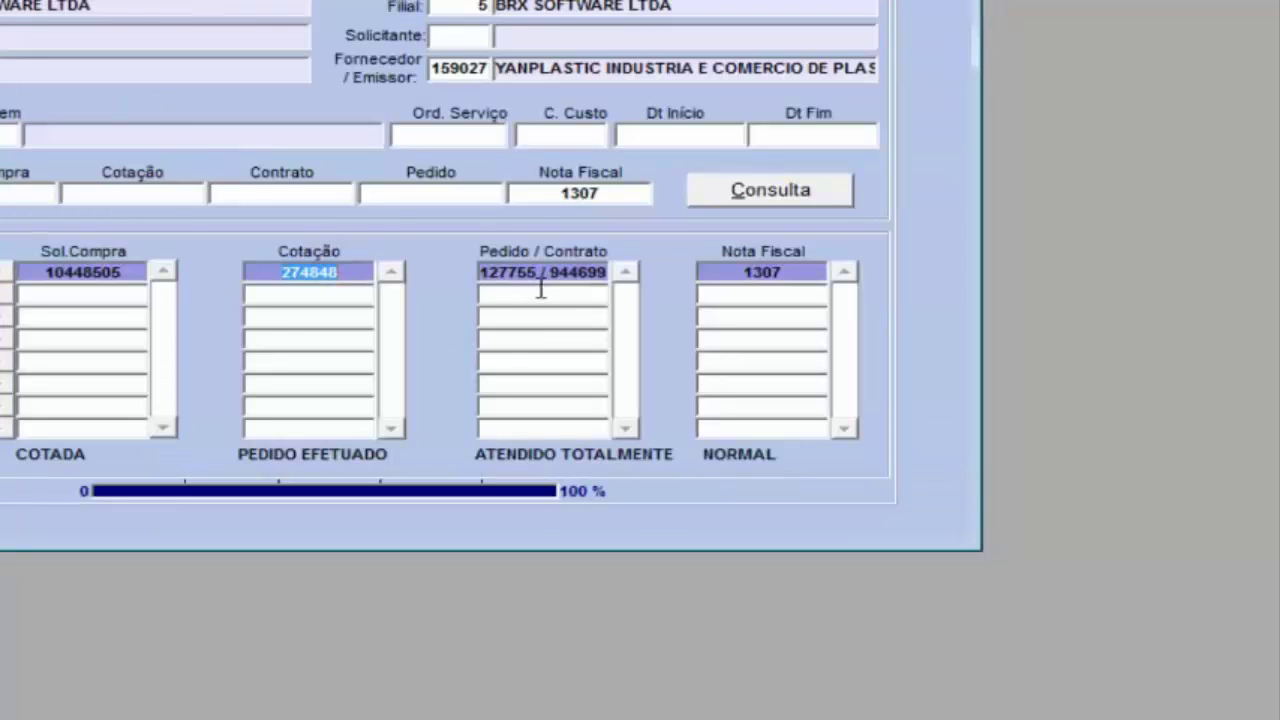
# - Check the linked purchase order and invoice 1307, return to the main cash flow report, and view its final balance accounts
pyautogui.click(570, 278)
pyautogui.click(766, 278)
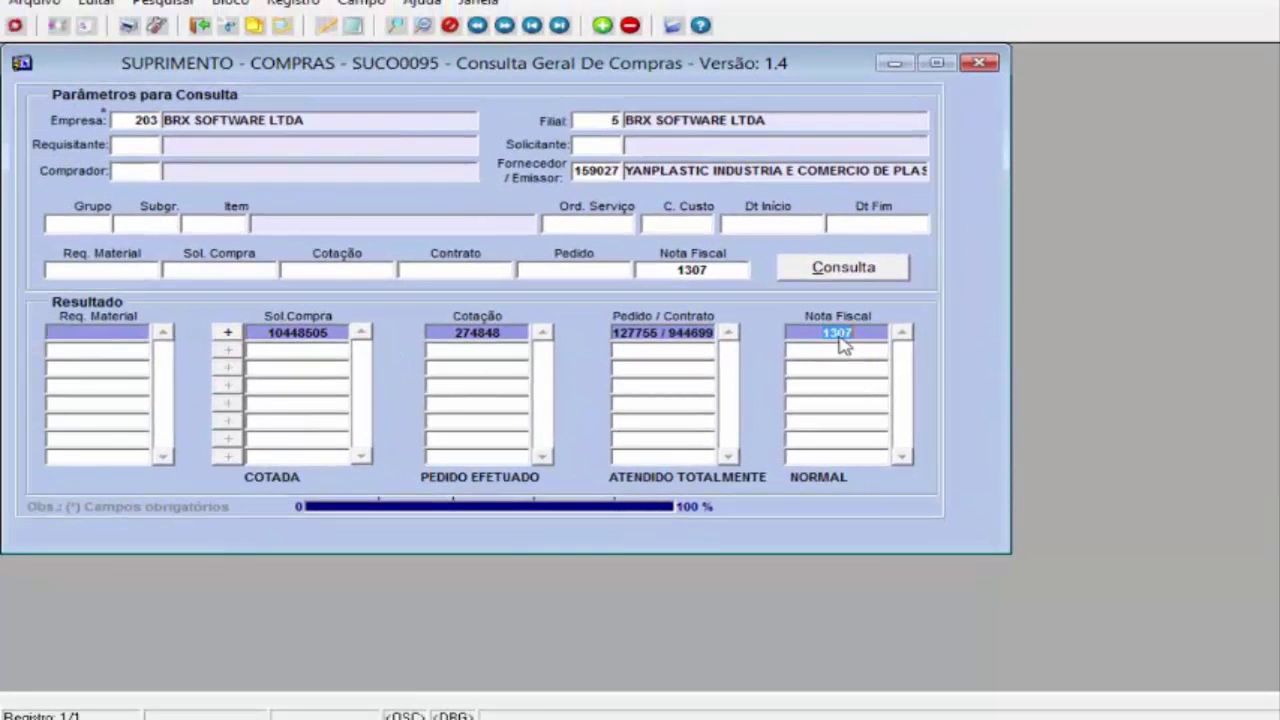
pyautogui.click(201, 25)
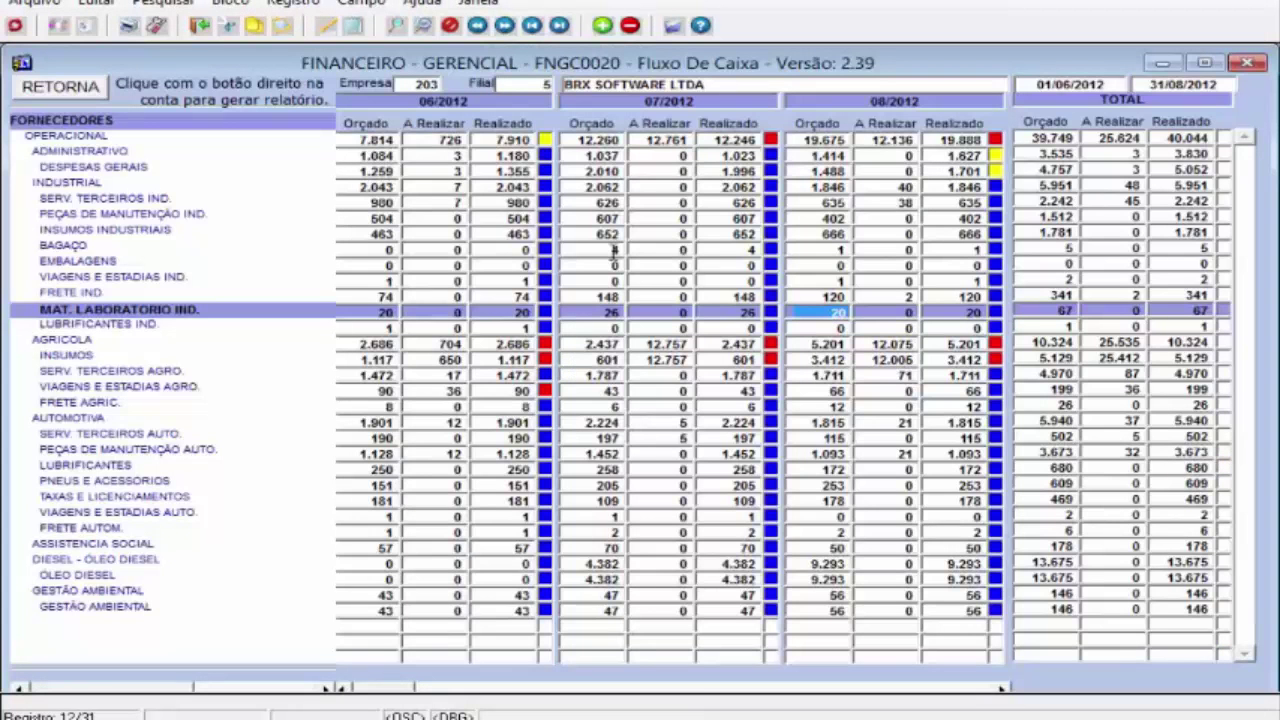
pyautogui.click(96, 90)
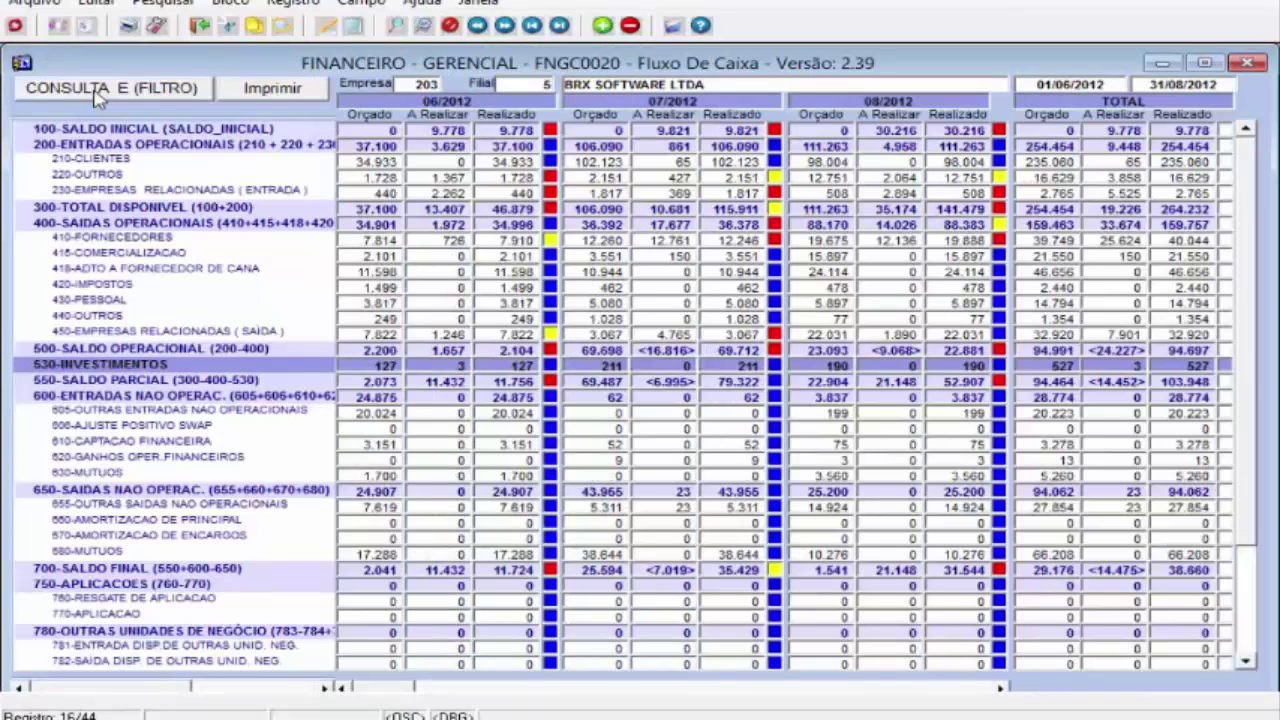
pyautogui.moveTo(1246, 532); pyautogui.dragTo(1262, 637)
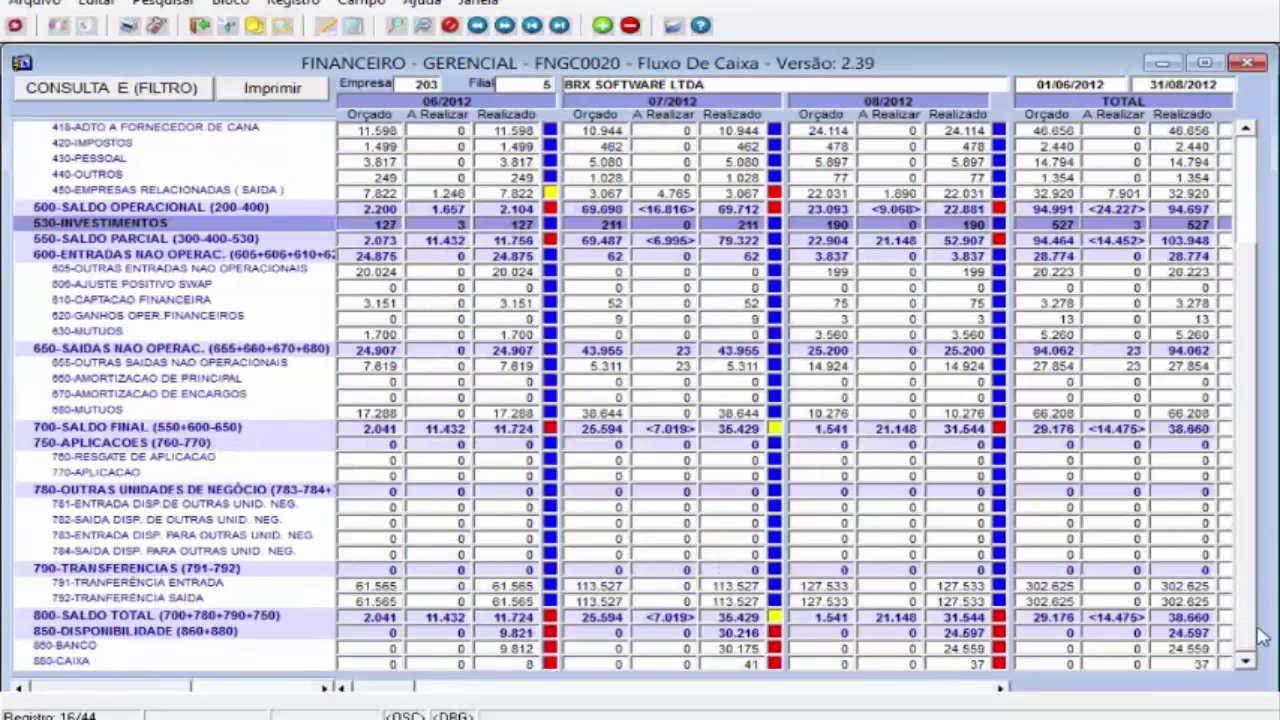
# - Run the cash flow query on the Competência basis with CONFIGURACAO PADRAO, without updating the previously loaded data
pyautogui.click(157, 95)
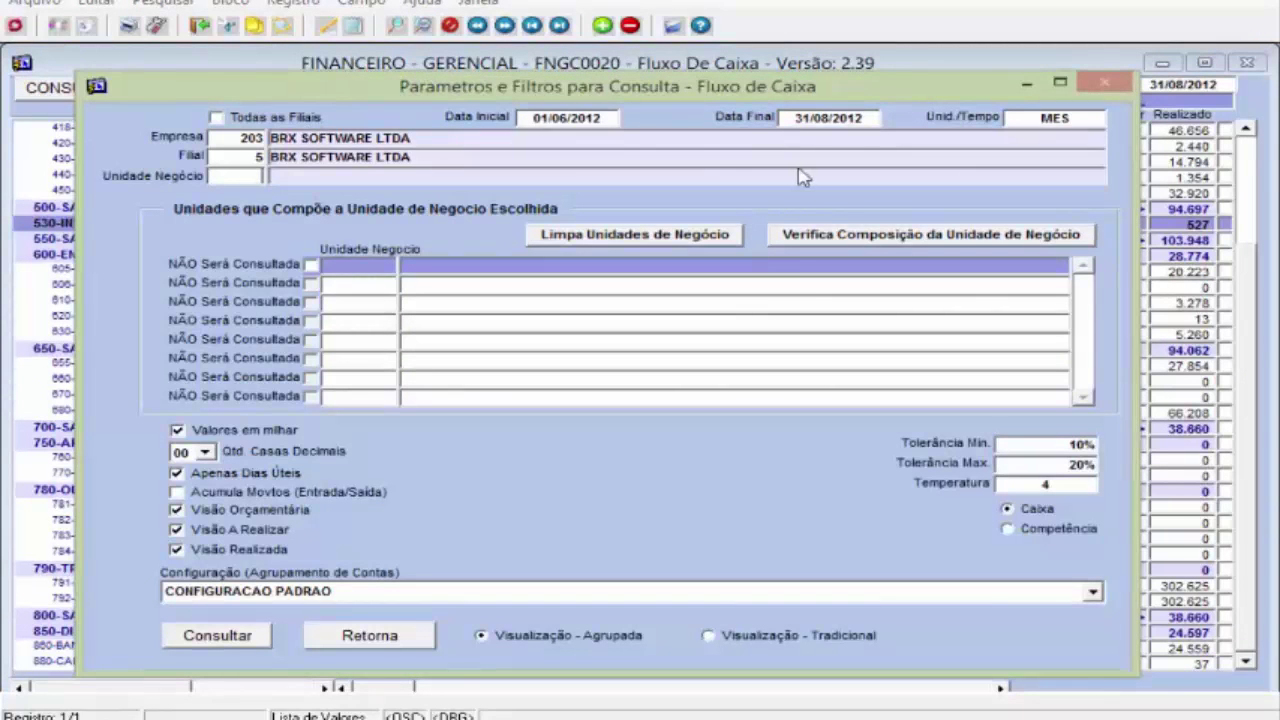
pyautogui.click(486, 592)
pyautogui.click(493, 594)
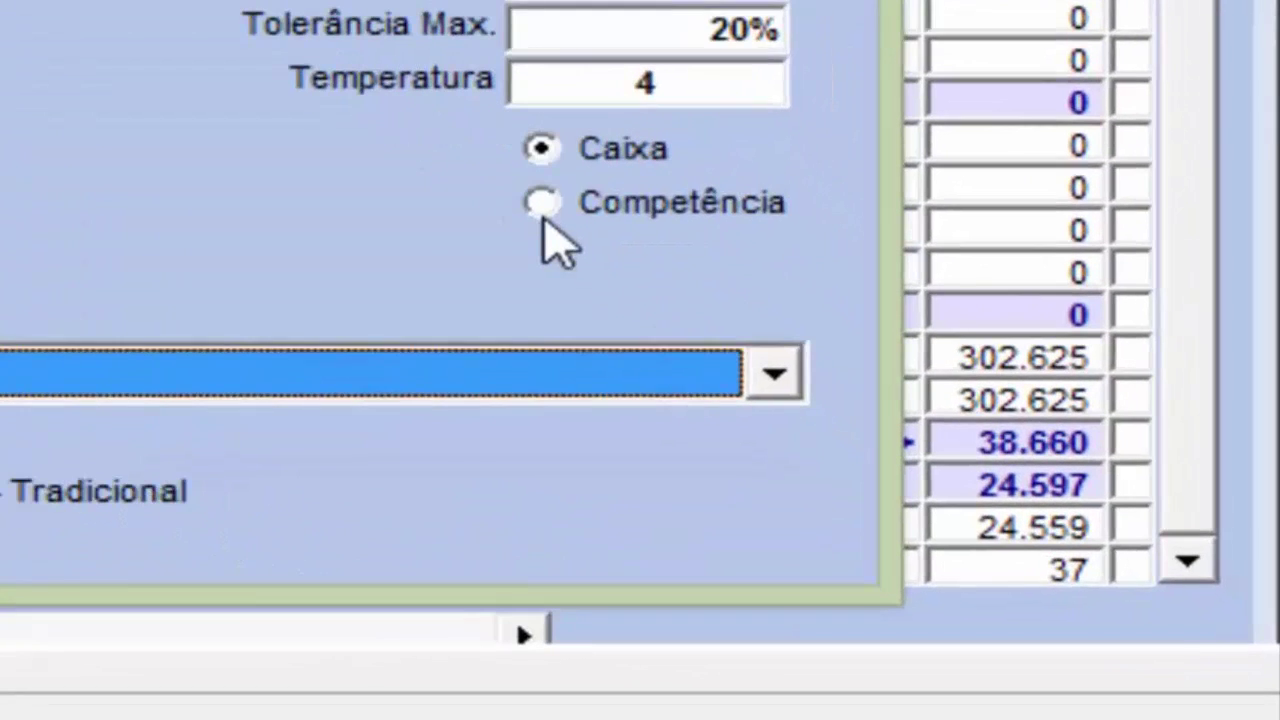
pyautogui.click(541, 203)
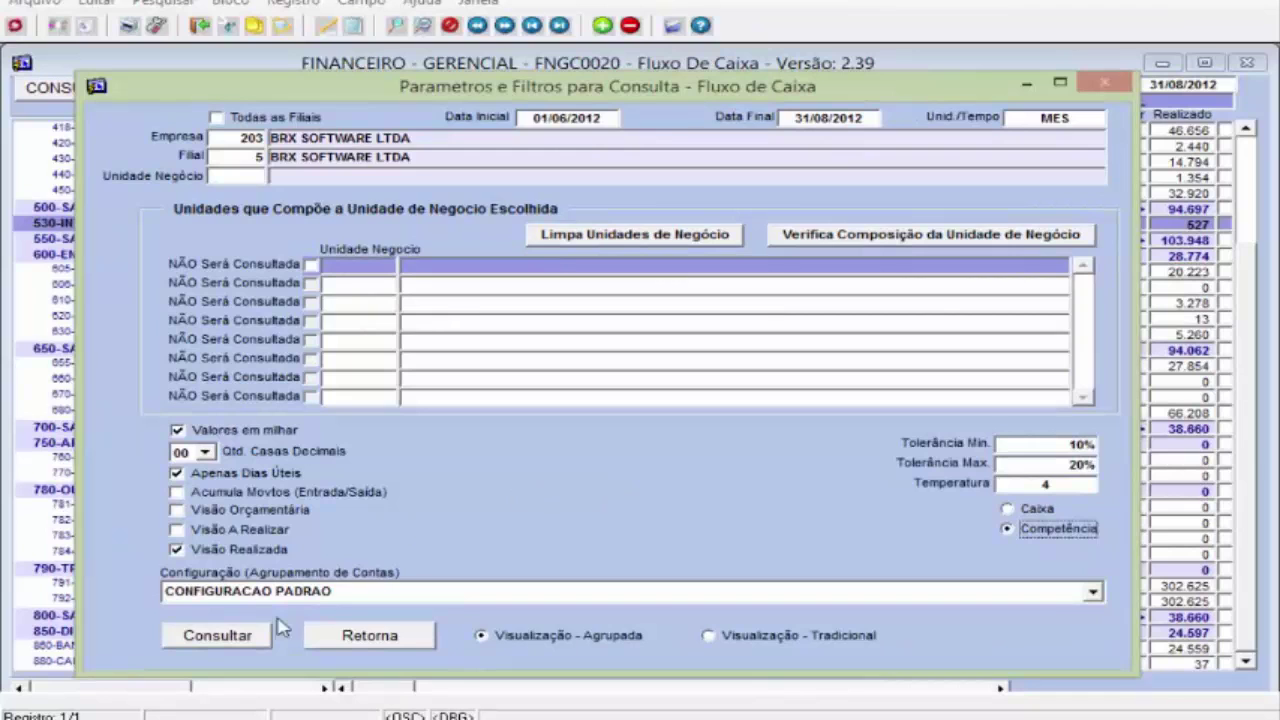
pyautogui.click(249, 638)
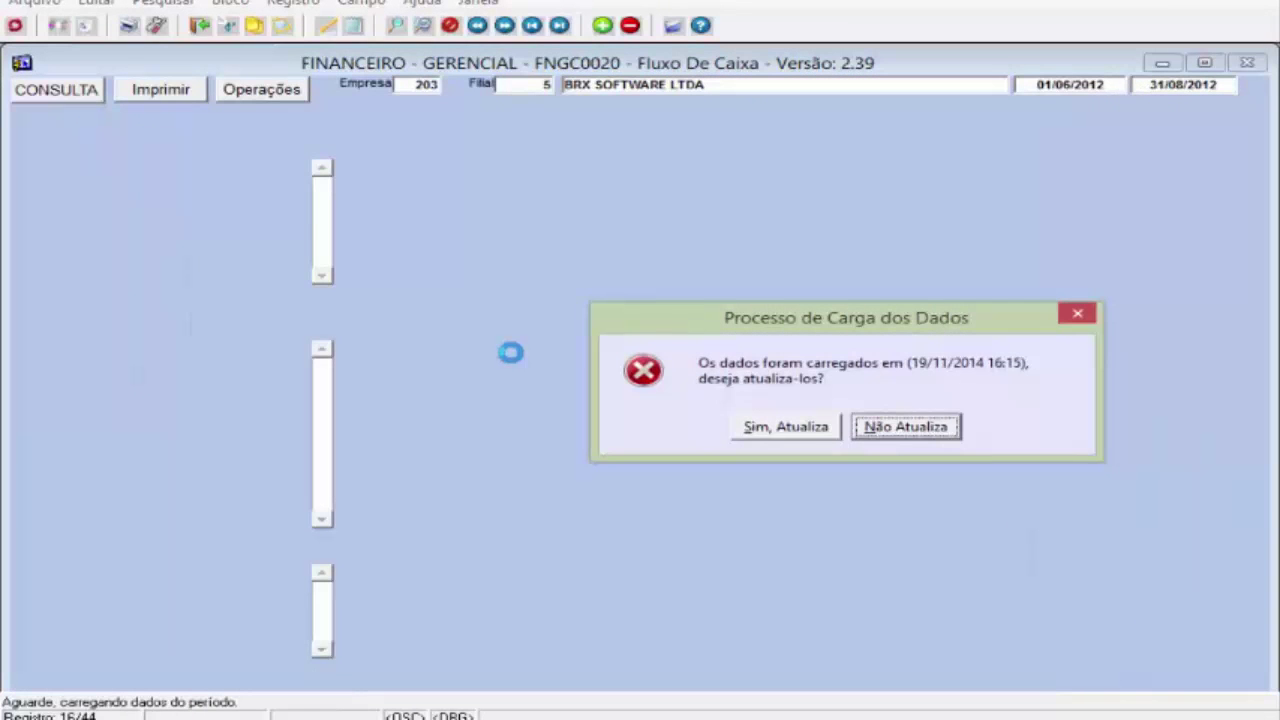
pyautogui.click(888, 428)
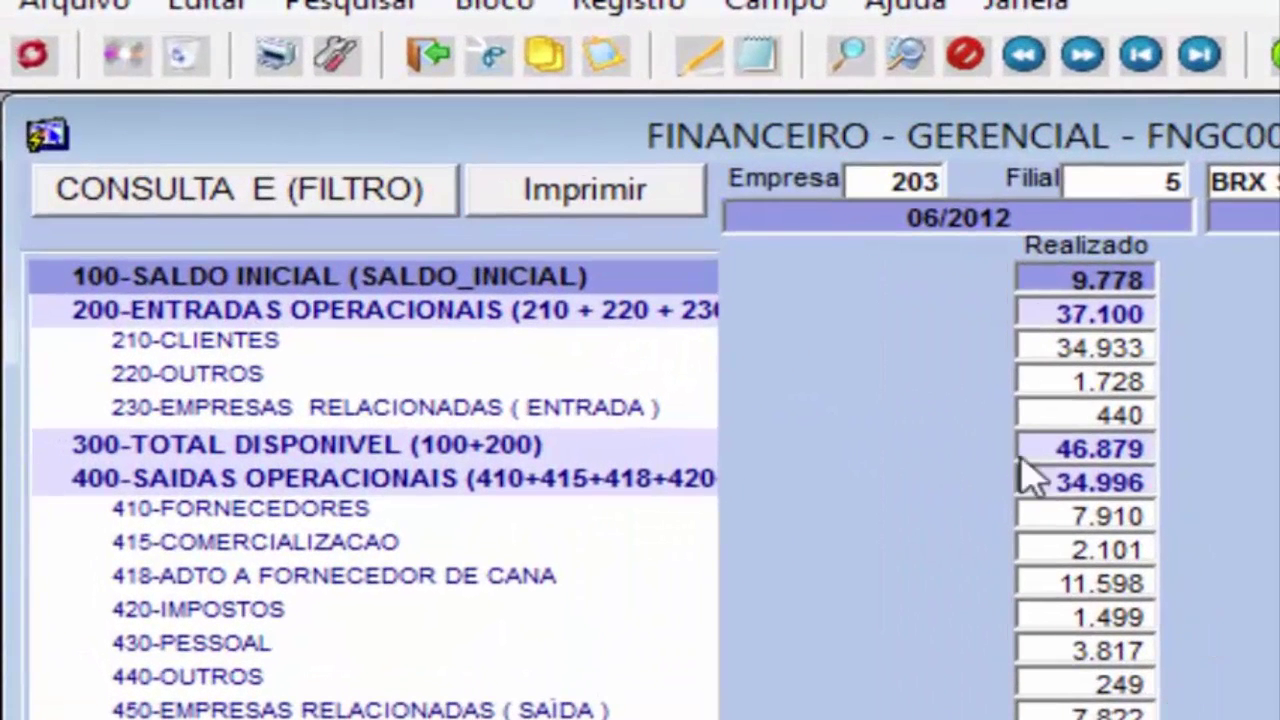
# - Examine the 06/2012 realized values of the initial balance, other income, suppliers and cane supplier advance accounts
pyautogui.click(1102, 276)
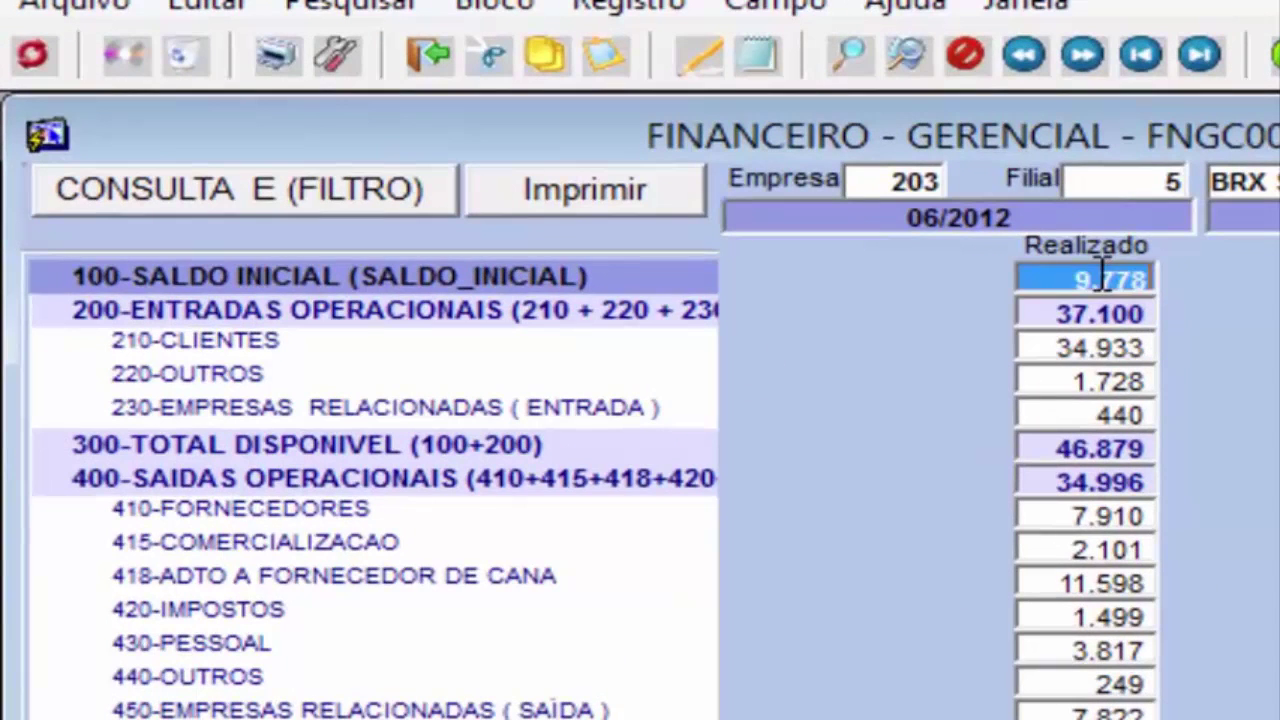
pyautogui.click(1118, 384)
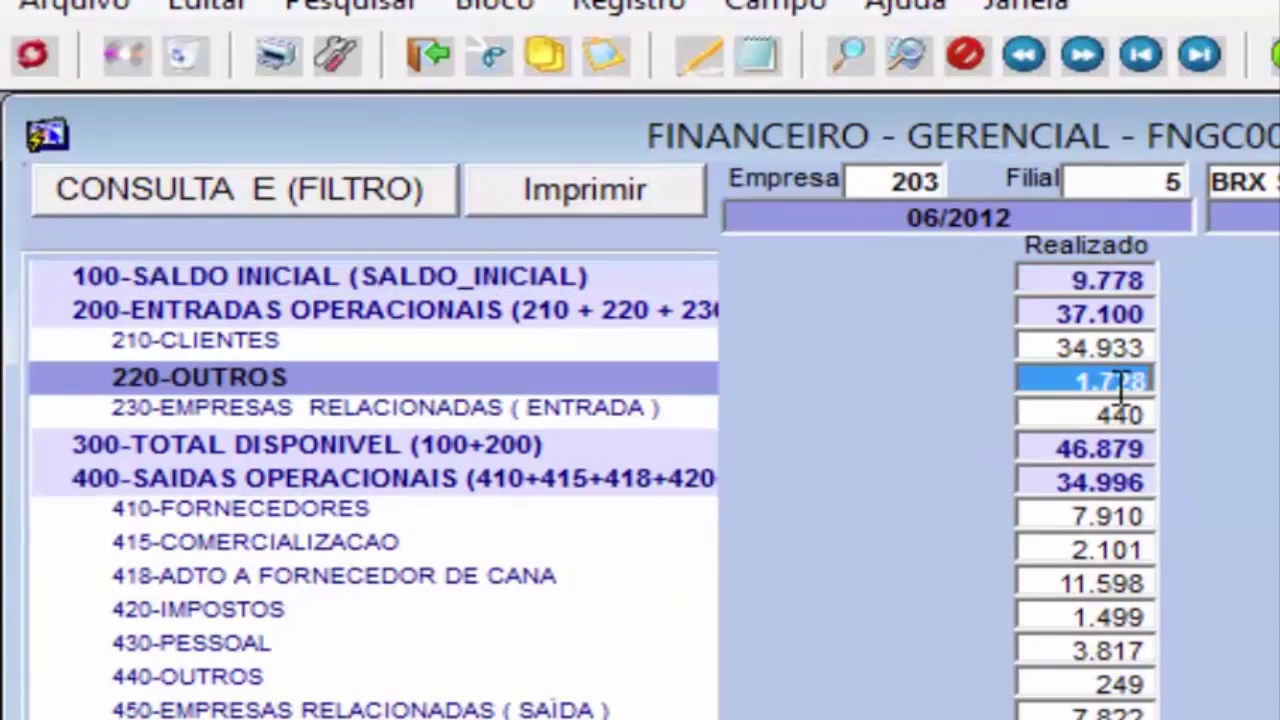
pyautogui.click(1110, 520)
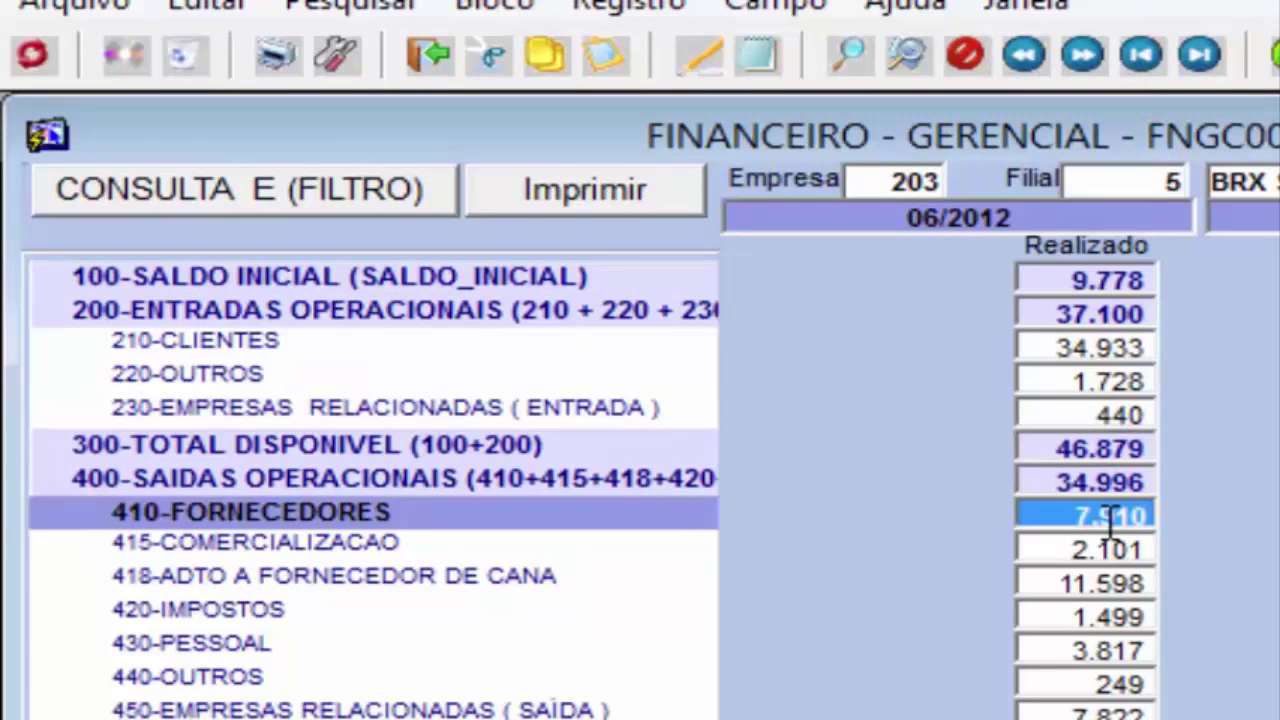
pyautogui.click(1112, 586)
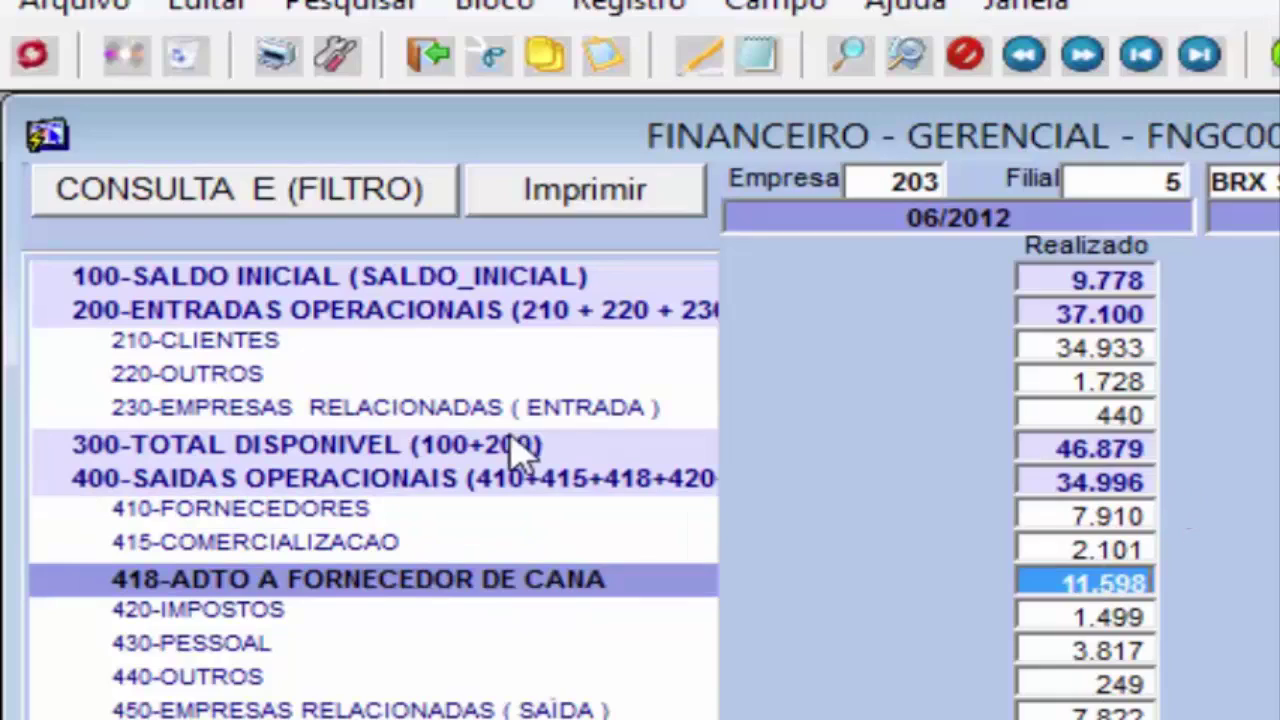
pyautogui.click(1124, 522)
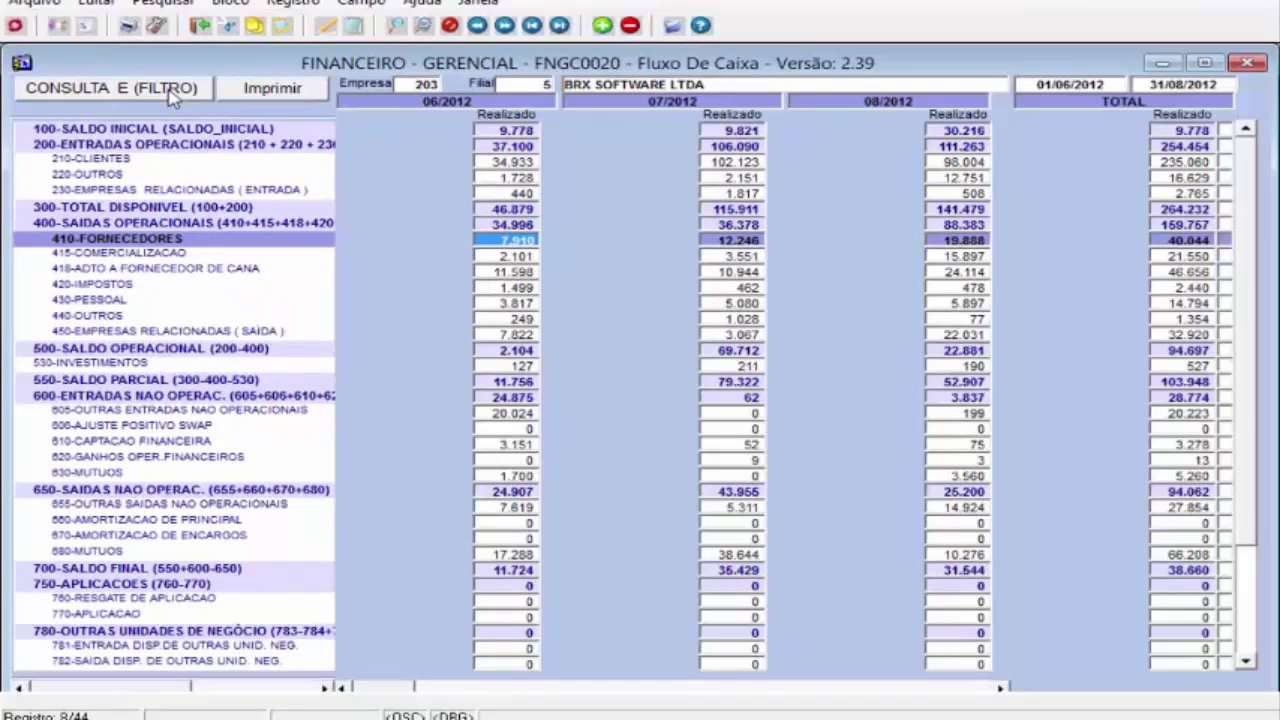
# - Reopen the parameters and filters of the cash flow query
pyautogui.click(172, 93)
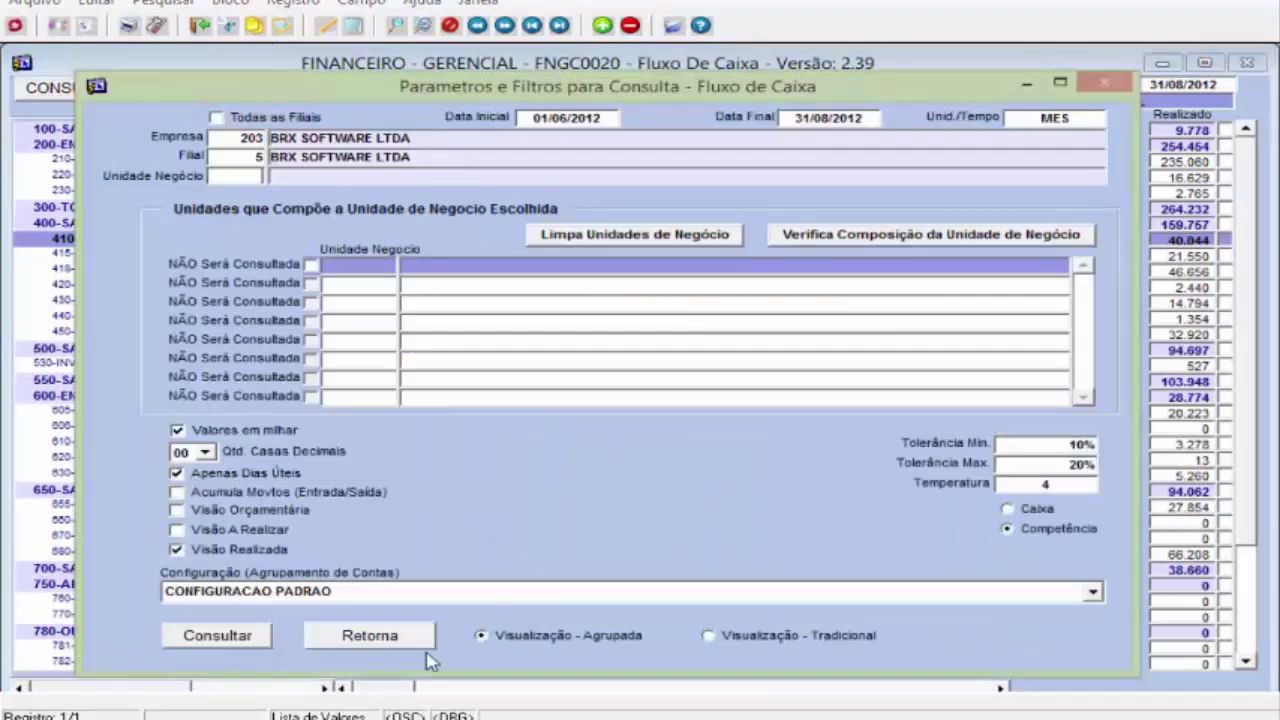